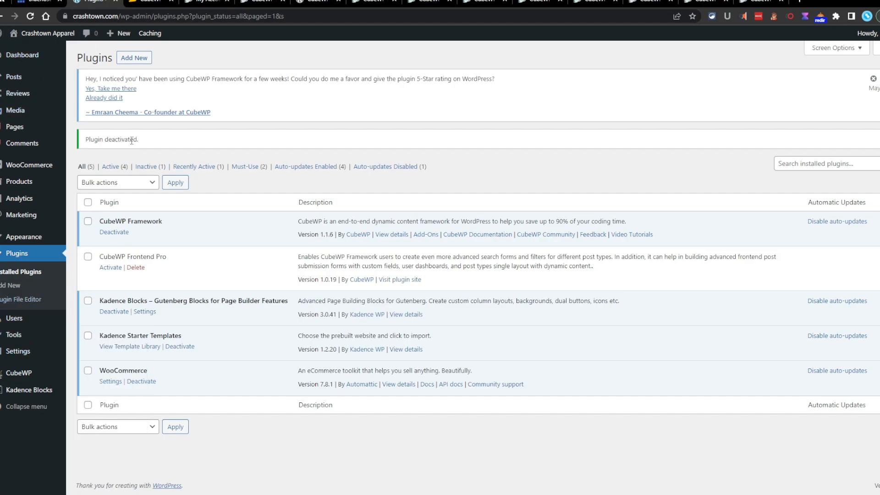
Activate the CubeWP Frontend Pro plugin and display the CubeWP admin submenu.
mouse_move(36, 371)
click(113, 268)
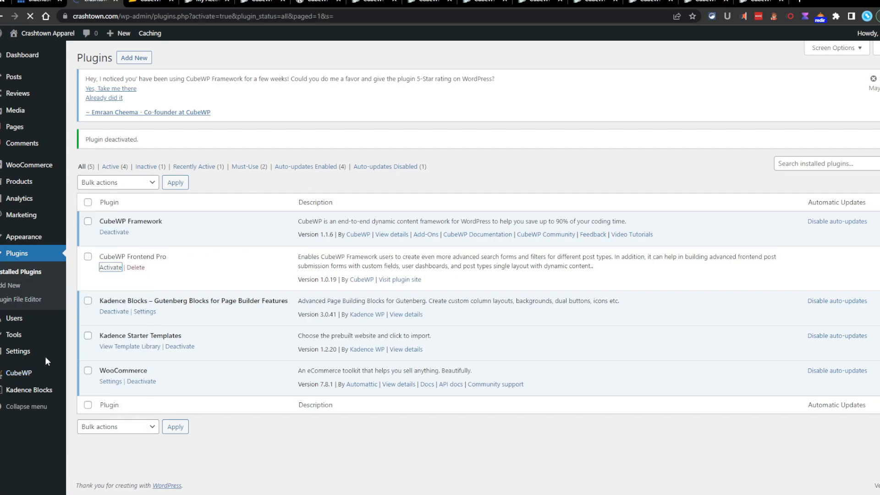
mouse_move(39, 379)
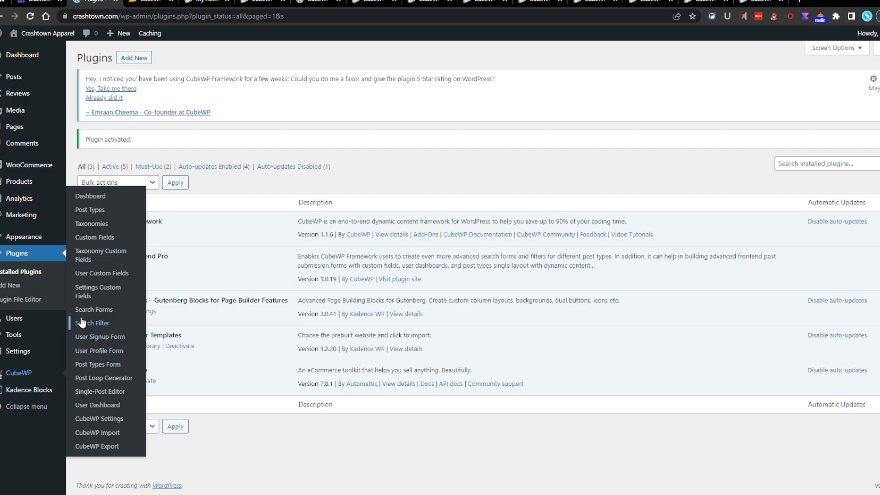
Review the add-on downloads on the CubeWP account page, from Frontend Pro and Inbox through Bulk Import.
click(206, 2)
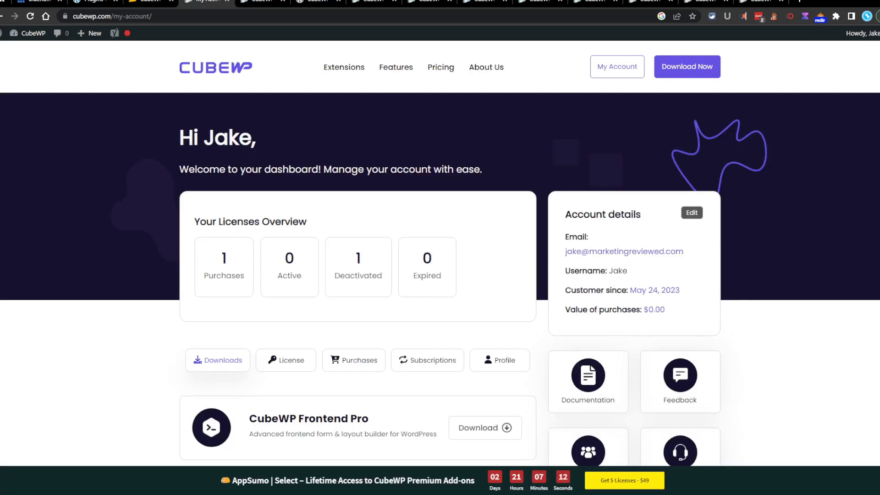
click(150, 2)
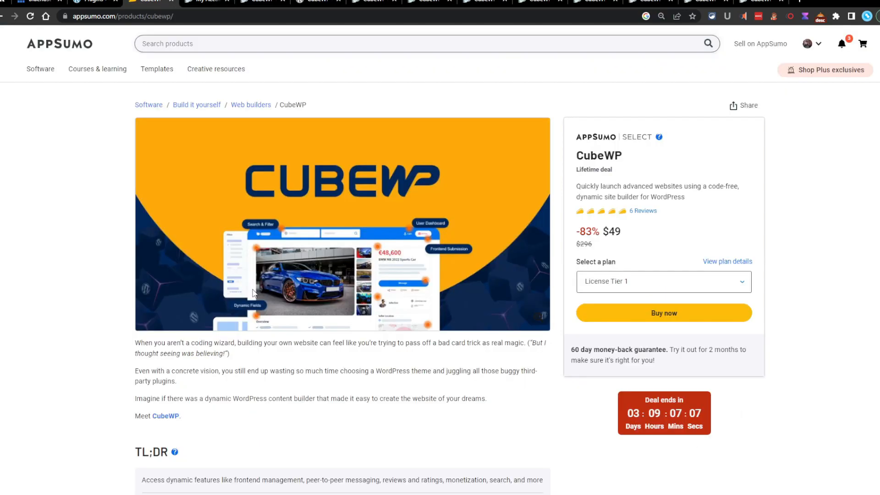
click(206, 2)
scroll(269, 190, down, 6)
scroll(269, 190, down, 15)
scroll(266, 181, up, 7)
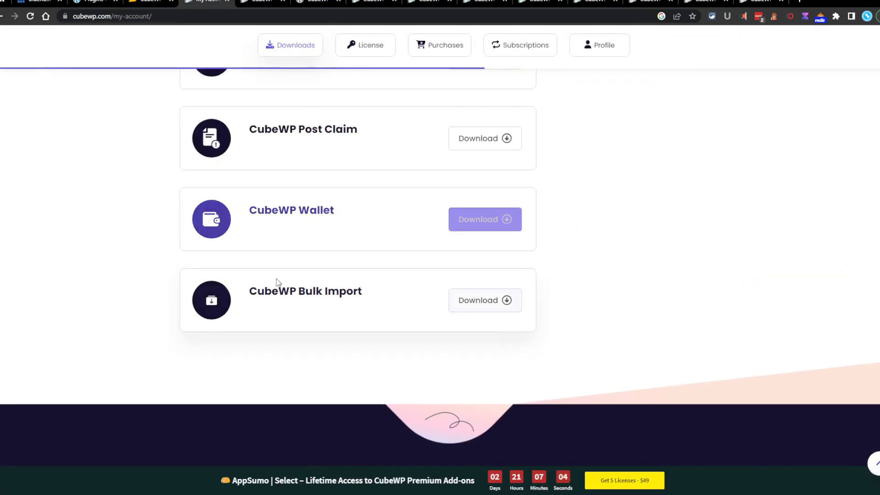
scroll(275, 279, up, 8)
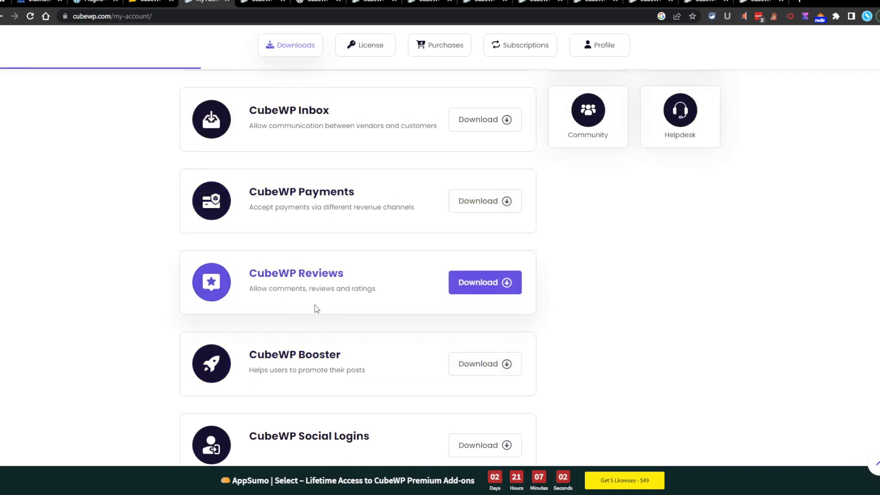
scroll(275, 261, up, 4)
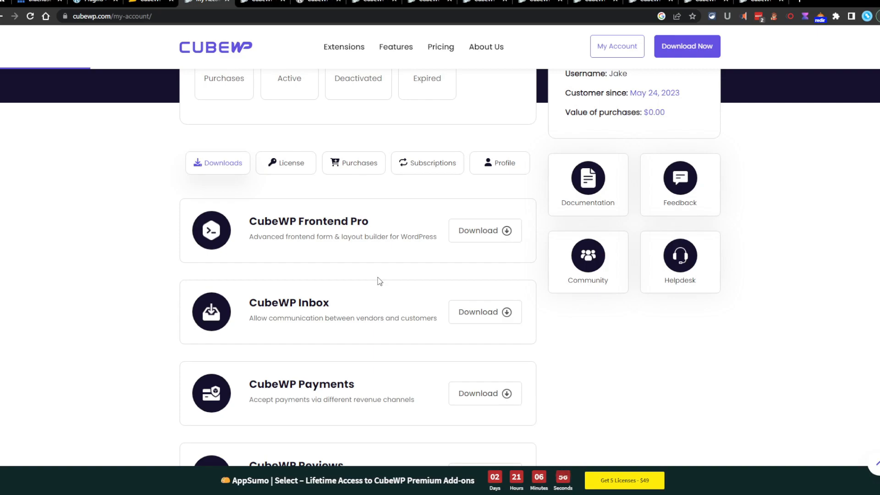
drag(330, 303, 273, 303)
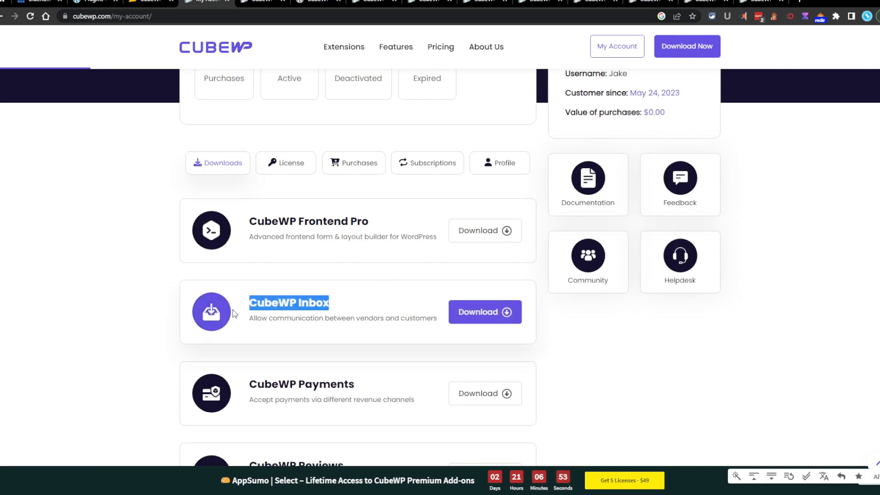
click(128, 277)
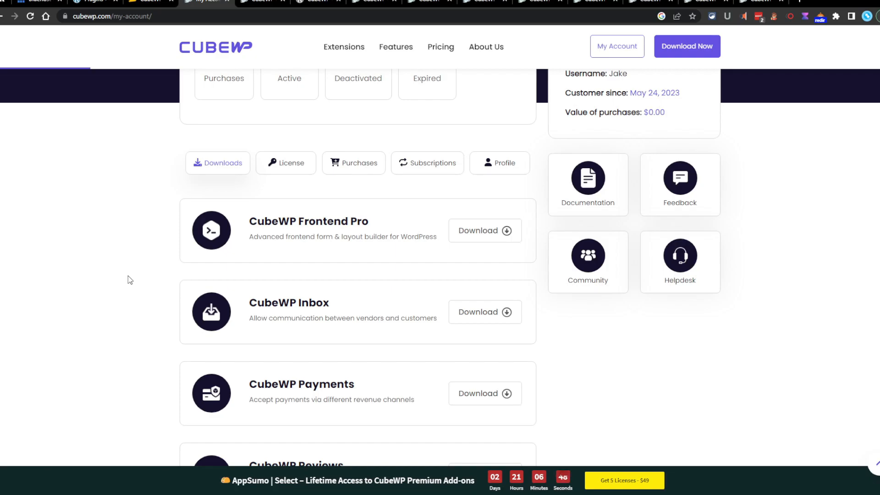
scroll(153, 360, up, 2)
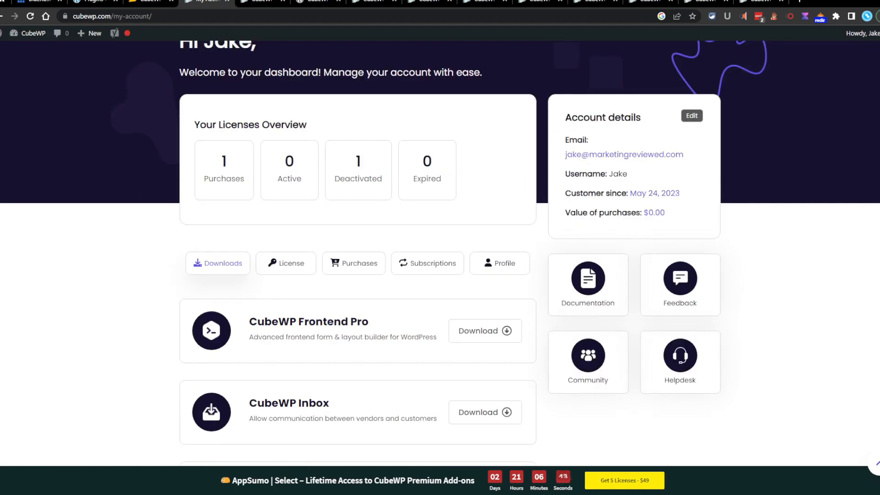
Look through the open CubeWP add-on product pages, including Forms, Payments and Wallet, and return to the account page.
click(263, 2)
click(317, 2)
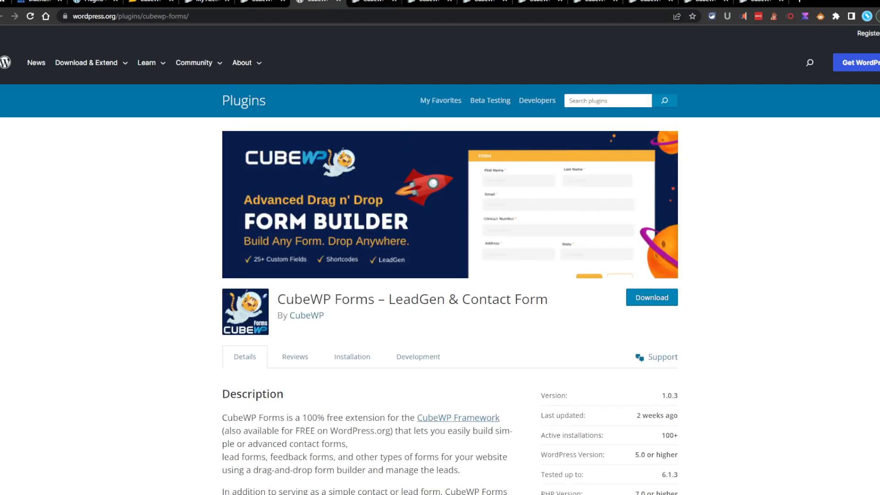
click(374, 1)
click(429, 1)
click(484, 1)
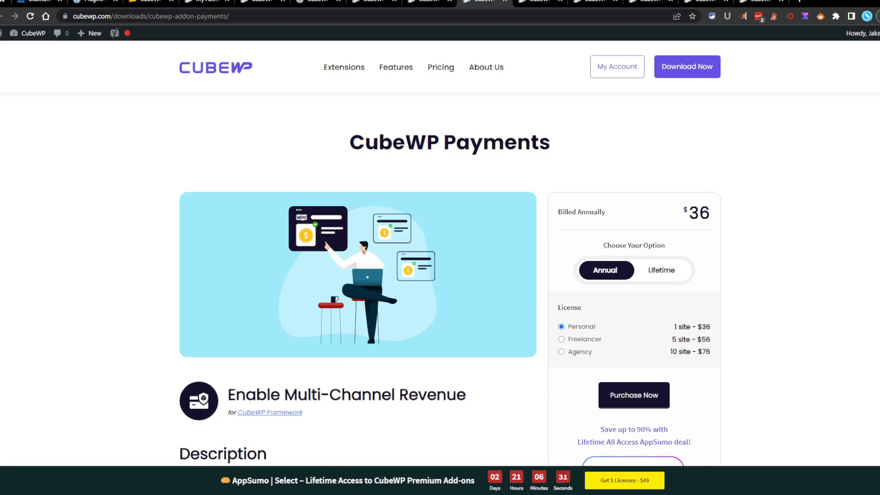
click(539, 1)
click(595, 1)
click(650, 2)
click(705, 1)
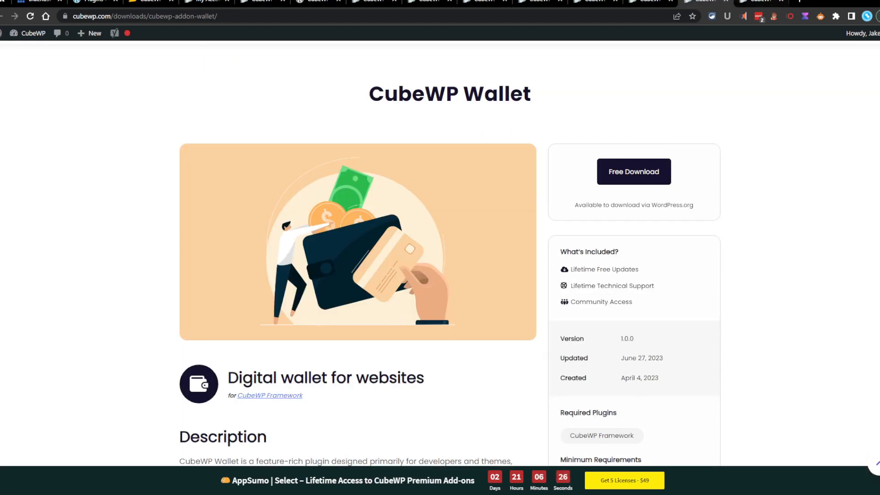
click(761, 2)
click(206, 1)
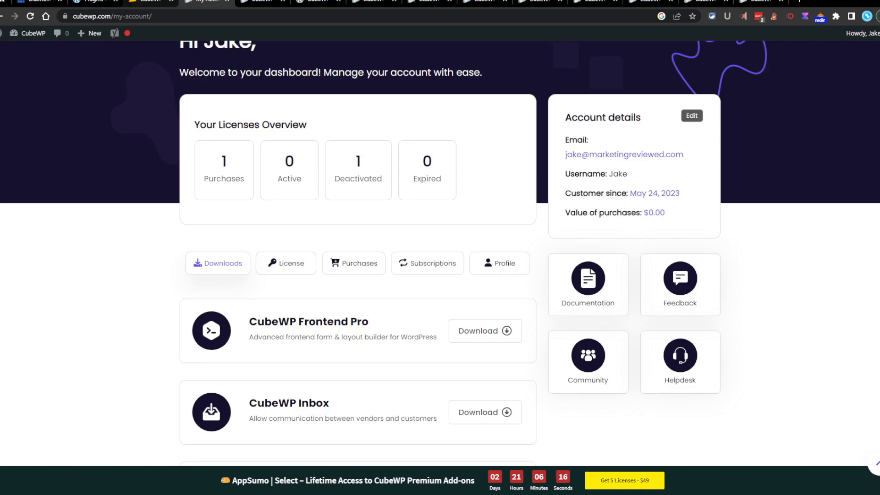
Examine the CubeWP lifetime deal on AppSumo, highlighting License Tier 1's name, price and website licence allowance.
click(149, 4)
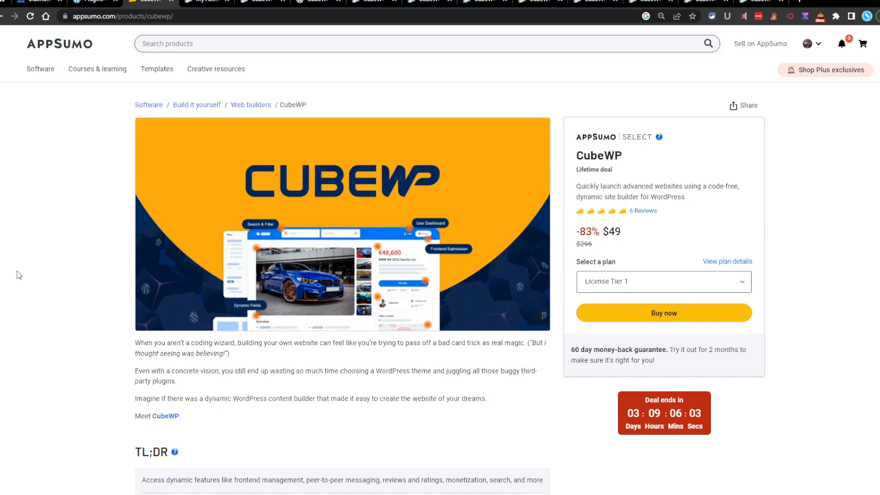
scroll(37, 239, down, 20)
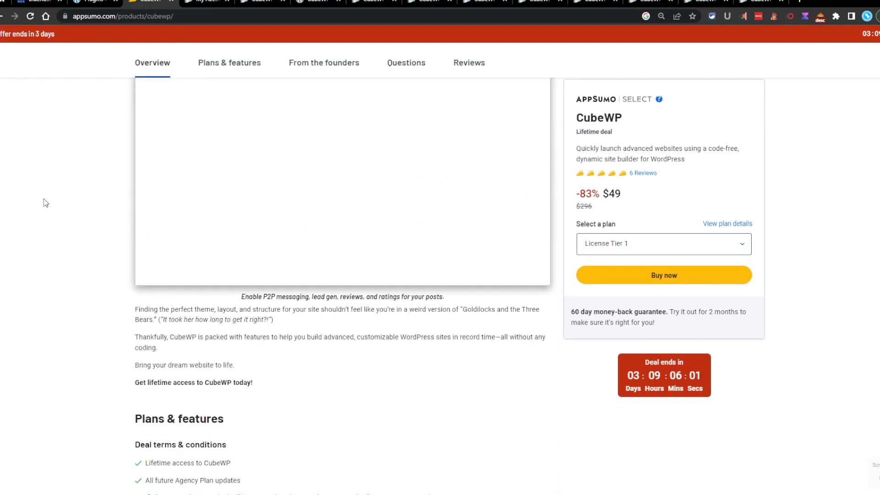
scroll(43, 199, down, 5)
drag(265, 303, 183, 305)
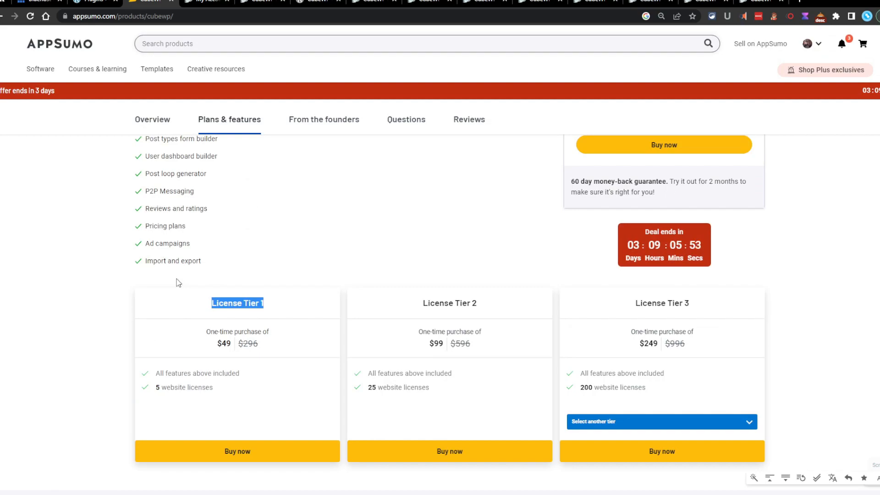
click(205, 275)
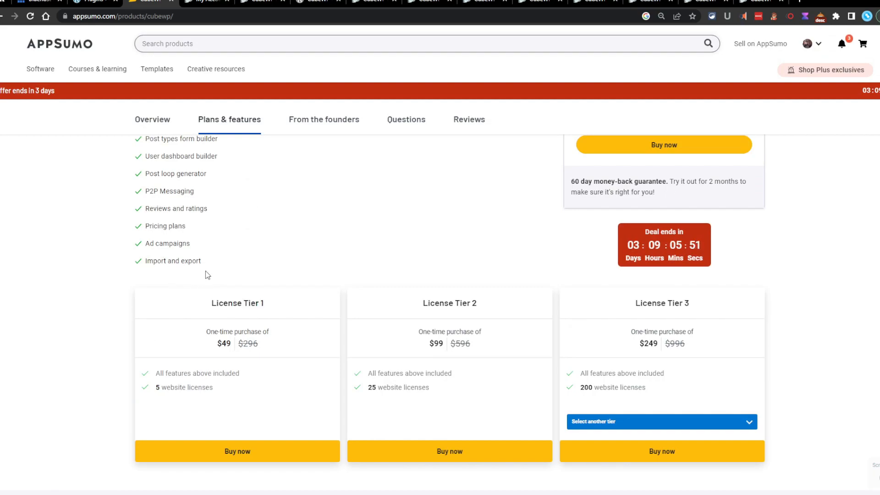
drag(141, 390, 261, 401)
click(323, 240)
drag(211, 345, 243, 347)
click(296, 353)
drag(213, 388, 155, 388)
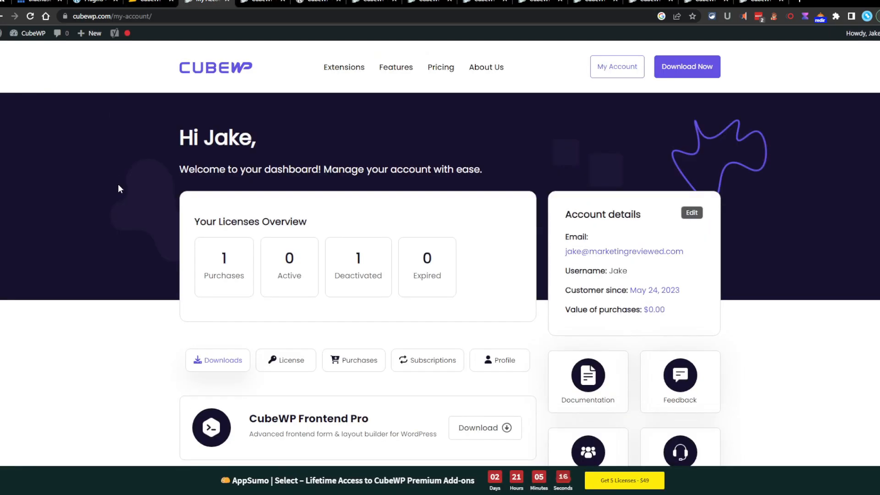
Compare the account's add-on downloads and the Frontend Pro page with the AppSumo deal terms and included features.
scroll(117, 183, down, 4)
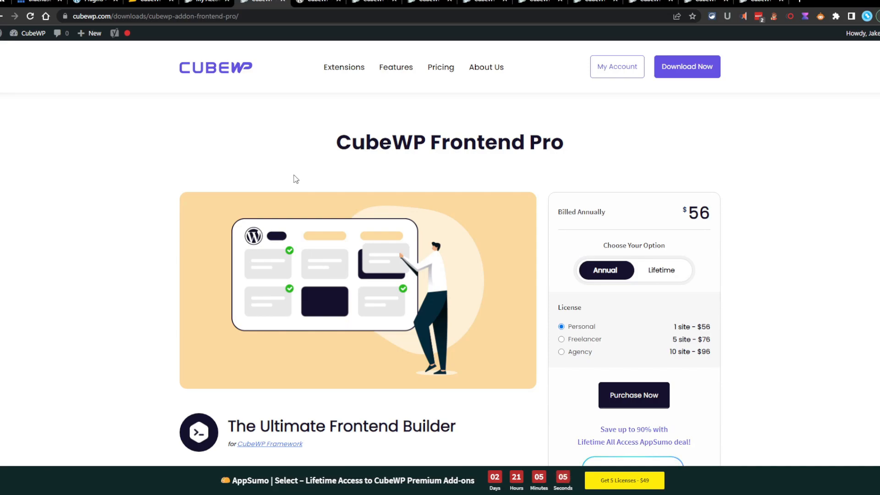
scroll(297, 181, down, 1)
click(130, 3)
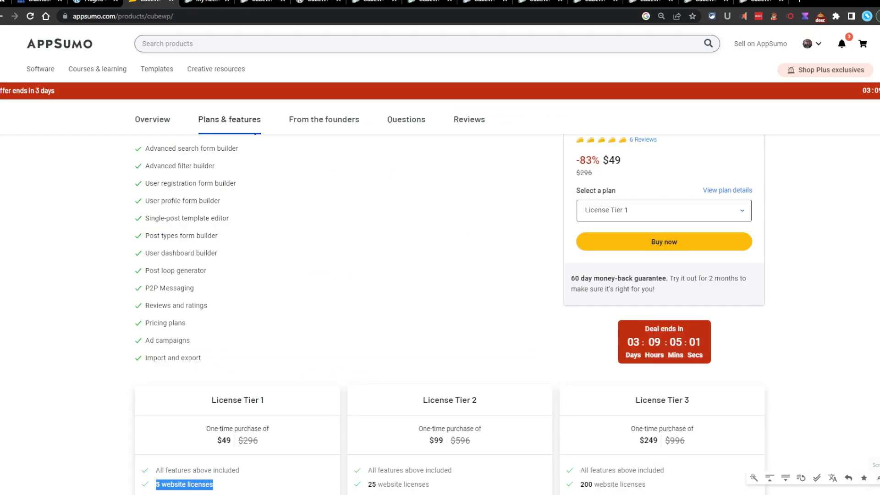
scroll(281, 388, up, 5)
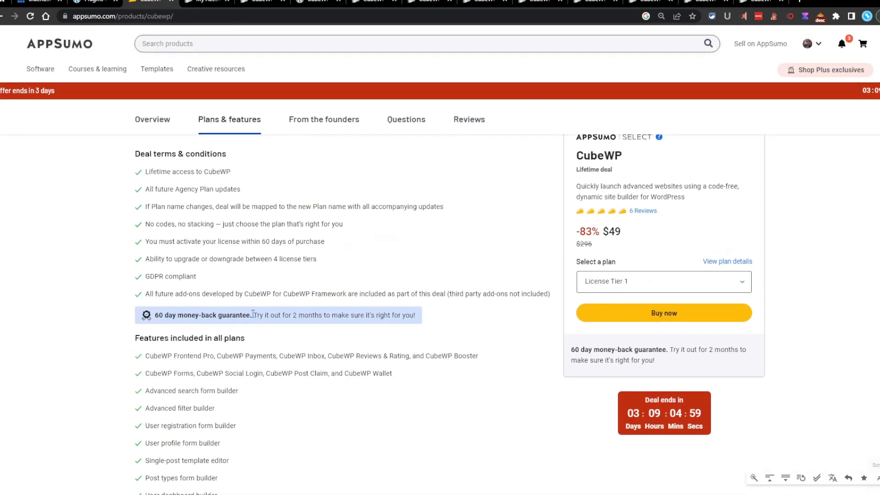
key(ctrl+Tab)
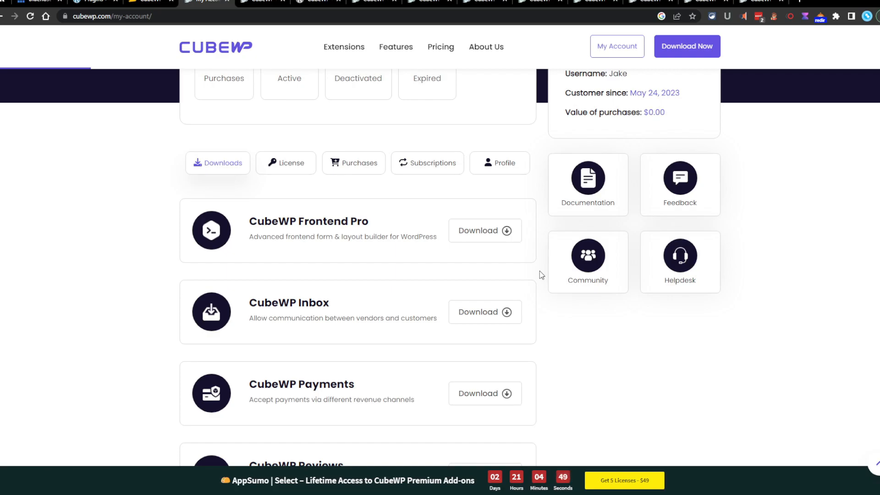
scroll(540, 277, up, 3)
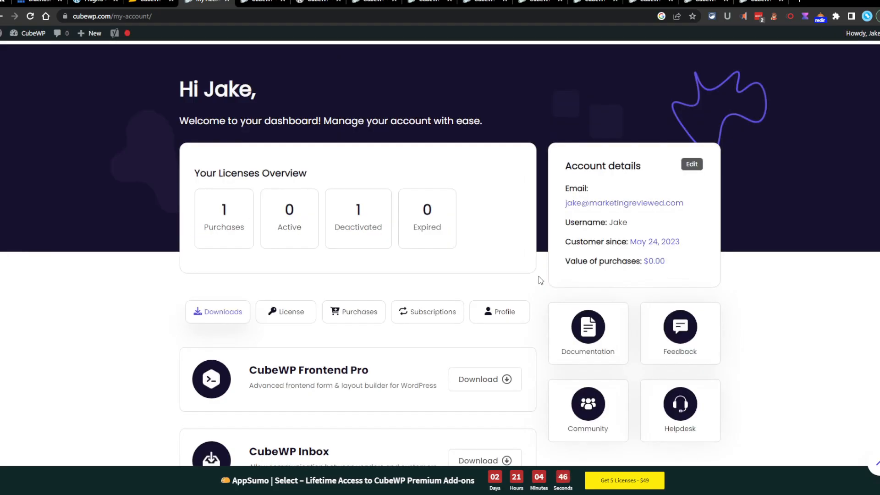
Examine the CubeWP Frontend Pro page's pricing options and the feature list in its description.
click(263, 2)
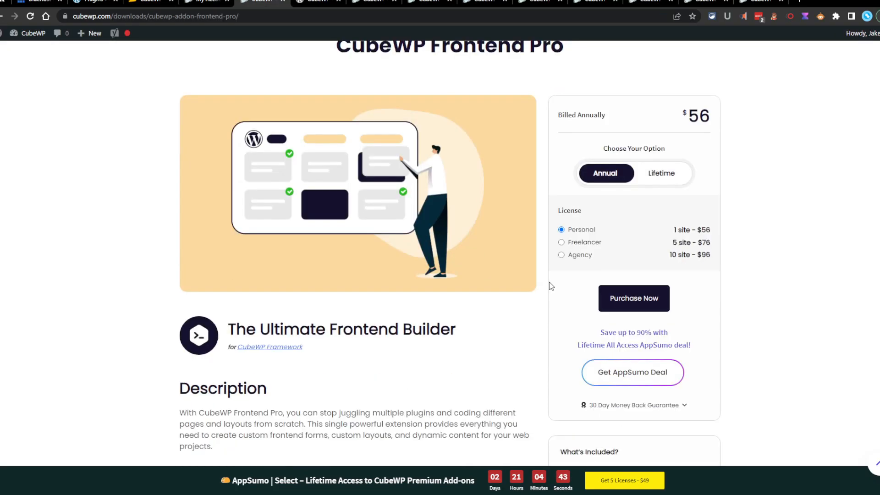
scroll(550, 282, up, 2)
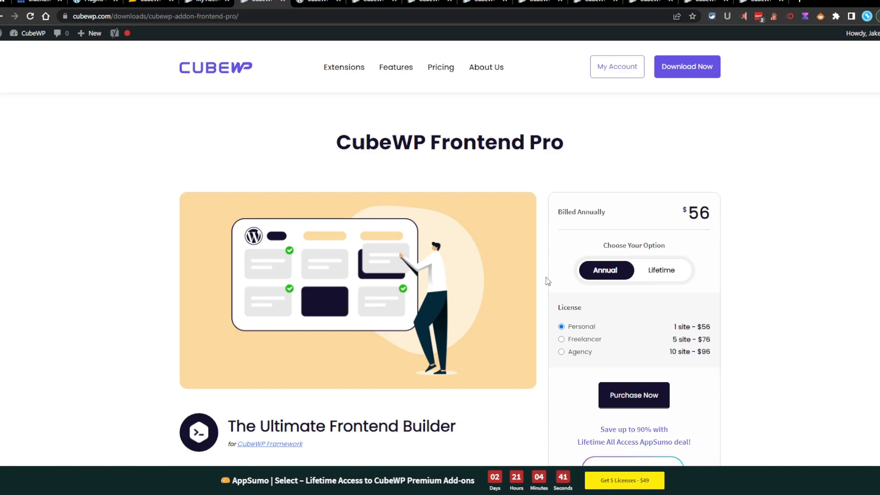
scroll(549, 281, down, 6)
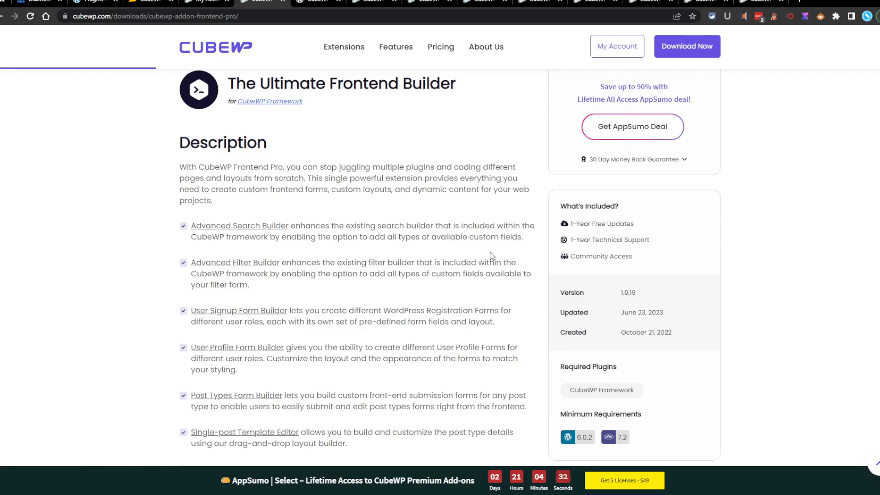
scroll(495, 256, down, 3)
scroll(481, 264, up, 2)
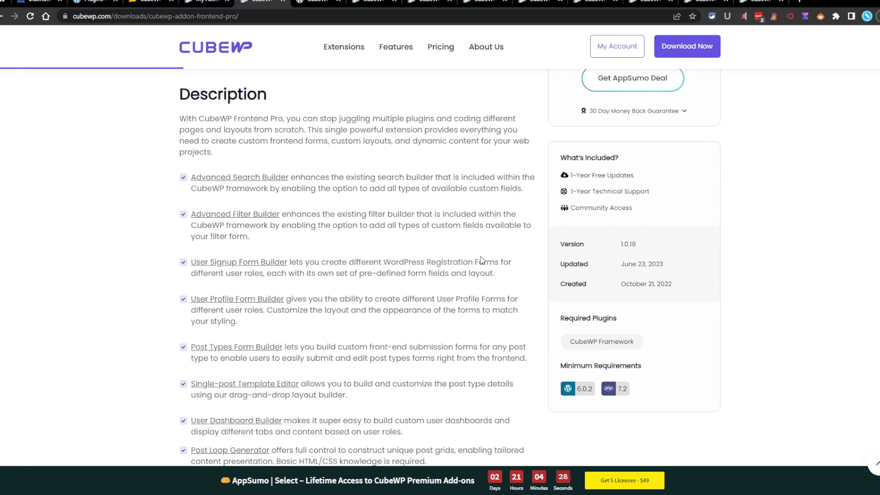
scroll(481, 260, down, 2)
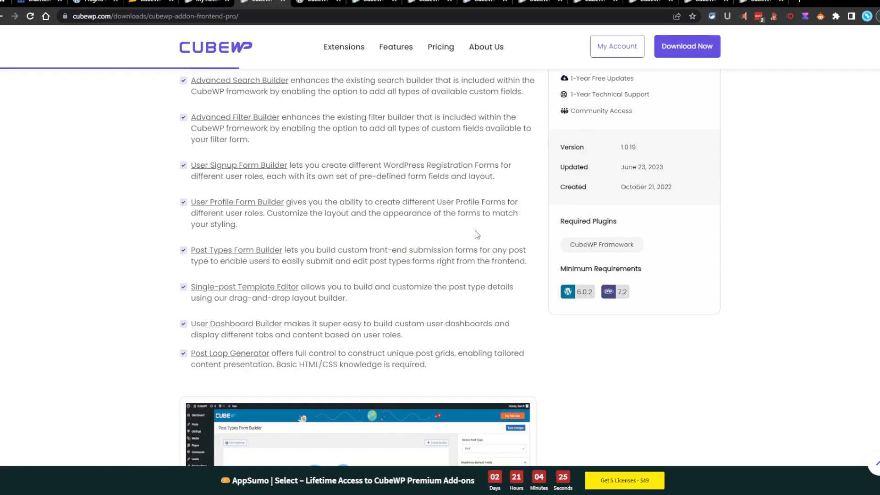
scroll(477, 235, up, 1)
Highlight the Frontend Pro features one by one, from the search and filter builders to the User Dashboard Builder.
drag(191, 166, 344, 180)
click(343, 179)
drag(192, 129, 354, 130)
click(378, 199)
drag(191, 214, 305, 225)
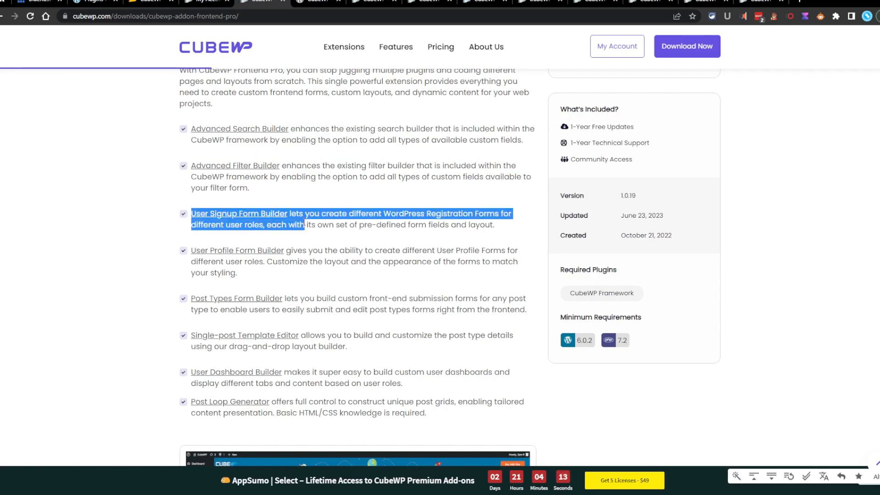
drag(191, 250, 309, 252)
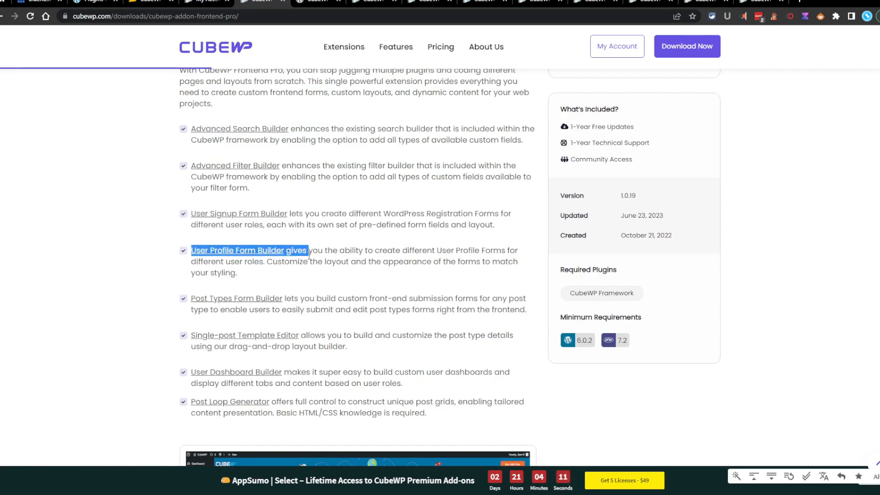
drag(189, 298, 350, 297)
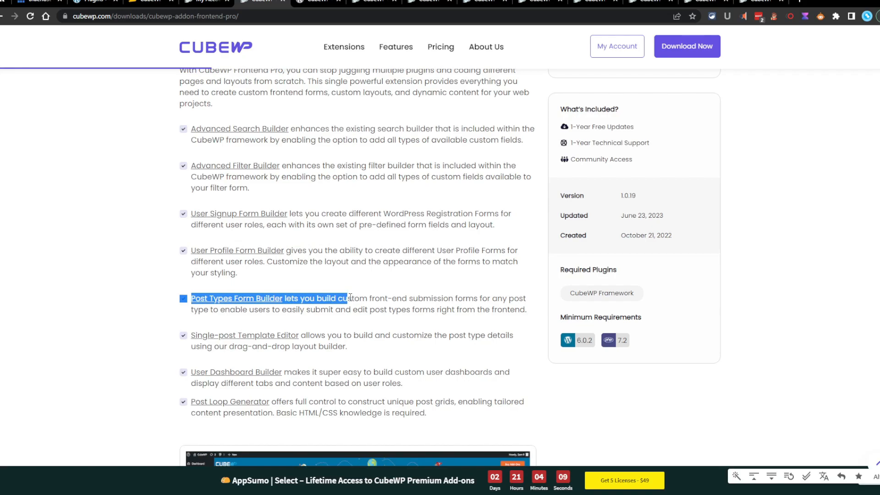
drag(191, 335, 298, 332)
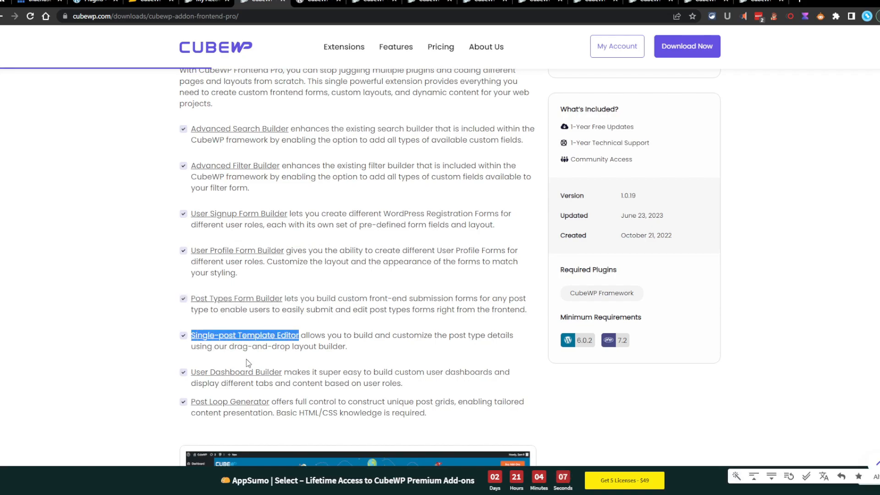
drag(191, 372, 281, 371)
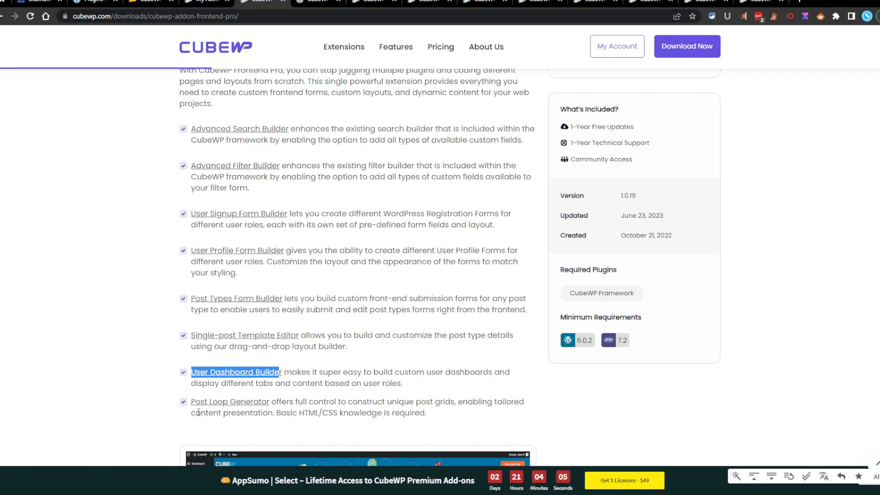
scroll(198, 413, down, 2)
scroll(463, 286, up, 10)
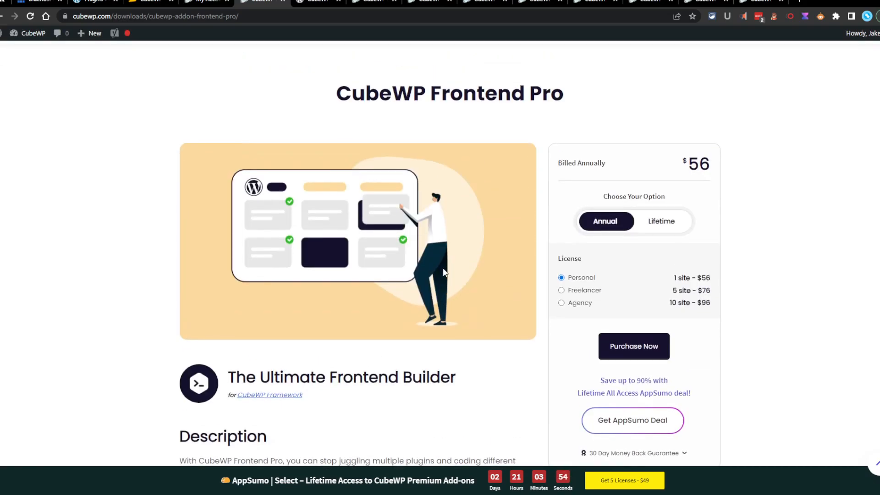
Review the Frontend Pro feature list and highlight the Post Loop Generator's HTML/CSS knowledge requirement.
scroll(444, 273, up, 1)
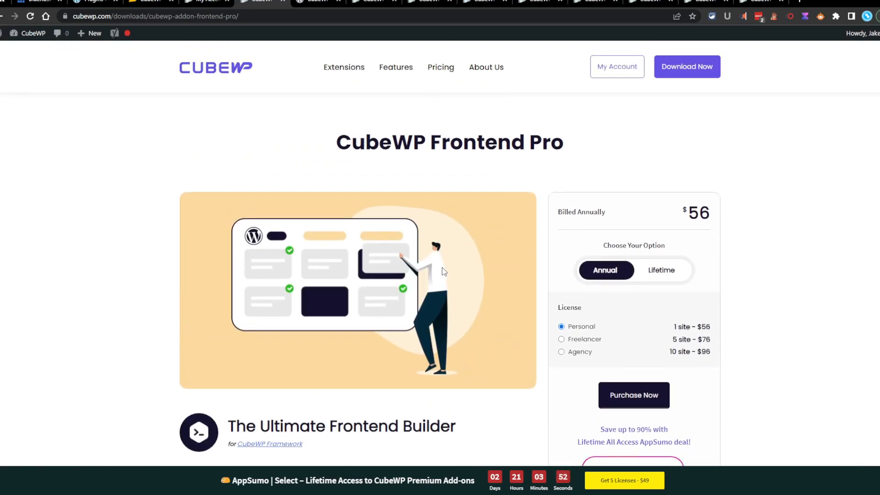
scroll(404, 268, down, 6)
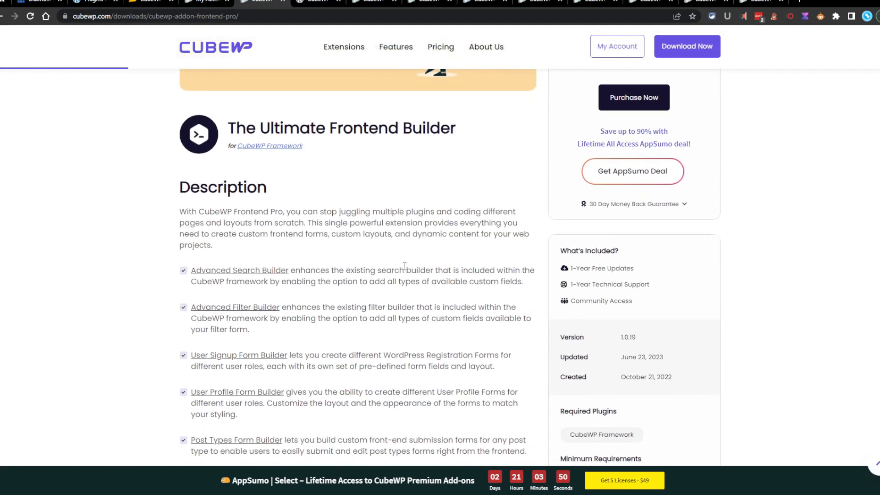
scroll(405, 269, down, 3)
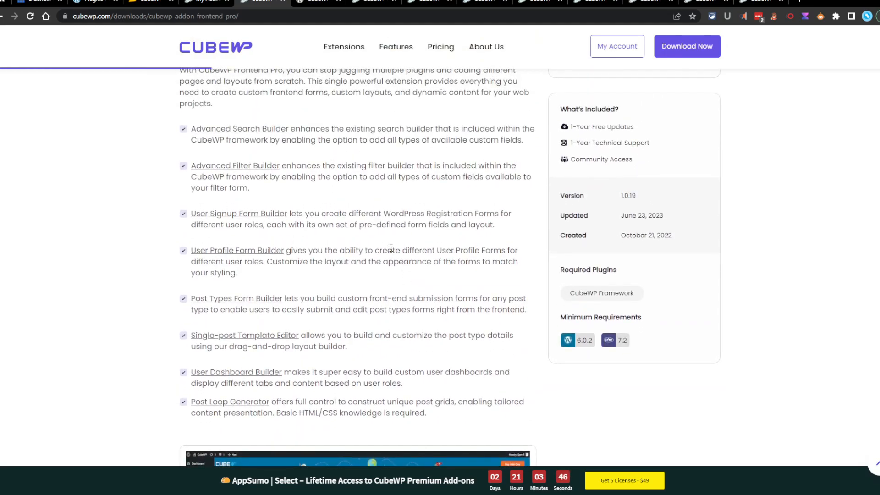
scroll(392, 246, down, 3)
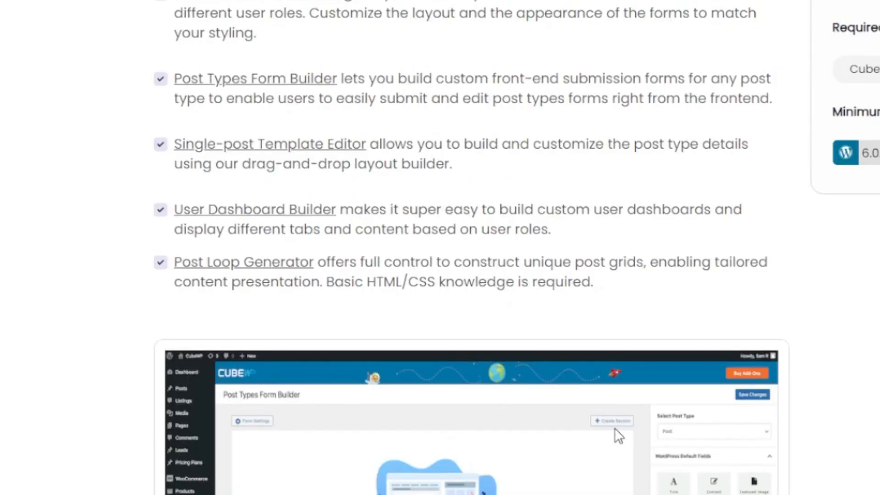
drag(615, 294, 327, 278)
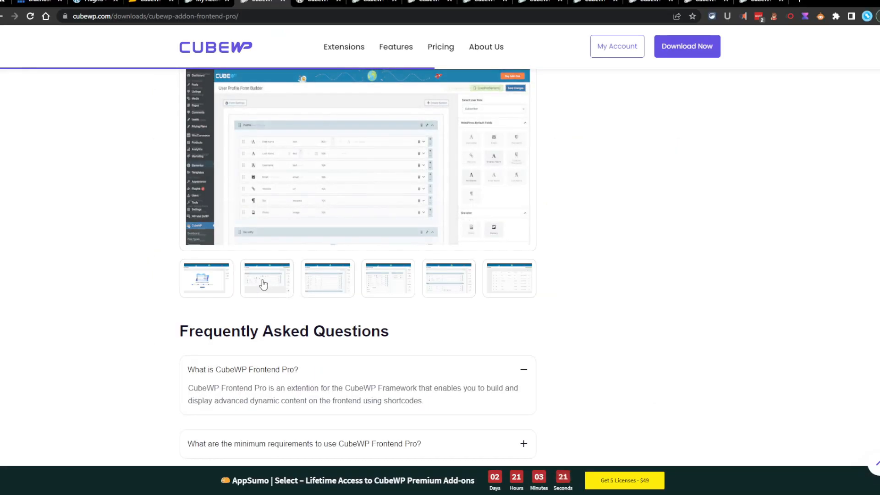
View the form builder screenshots in the Frontend Pro image gallery.
click(376, 289)
click(447, 296)
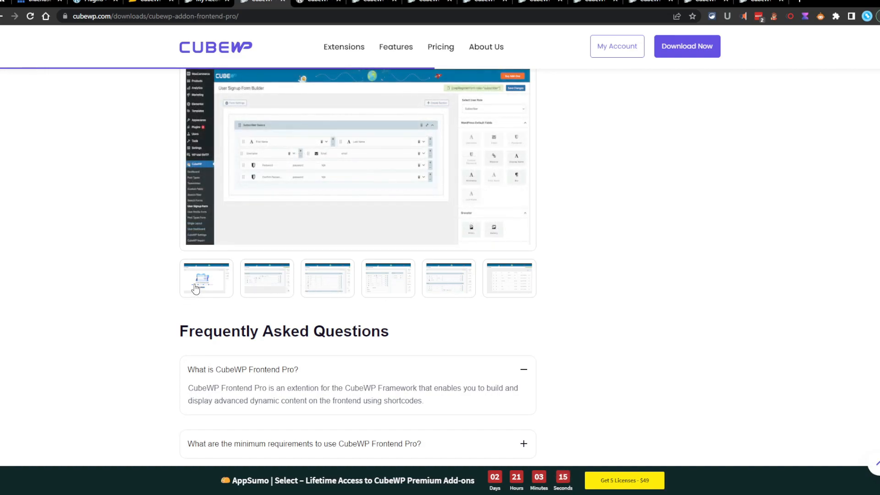
click(221, 290)
Examine the CubeWP Forms plugin page on WordPress.org, reading its description down to the core features.
click(317, 2)
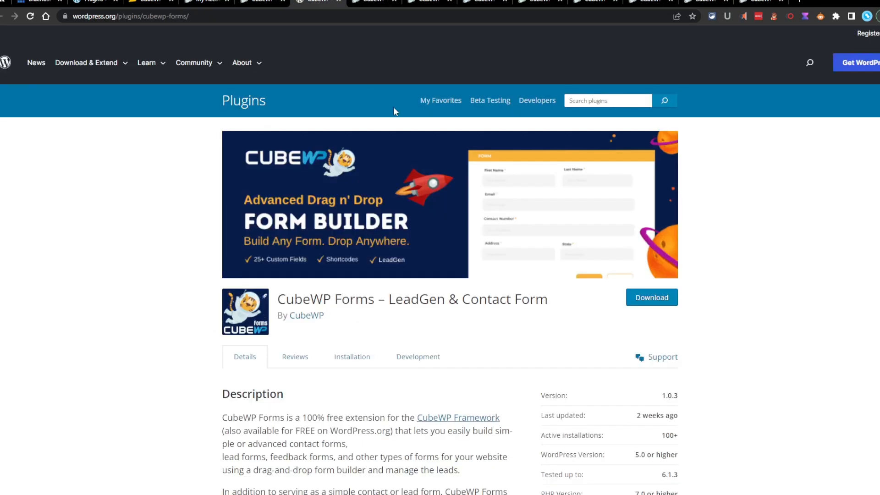
scroll(359, 295, down, 1)
scroll(321, 294, up, 1)
scroll(275, 271, down, 2)
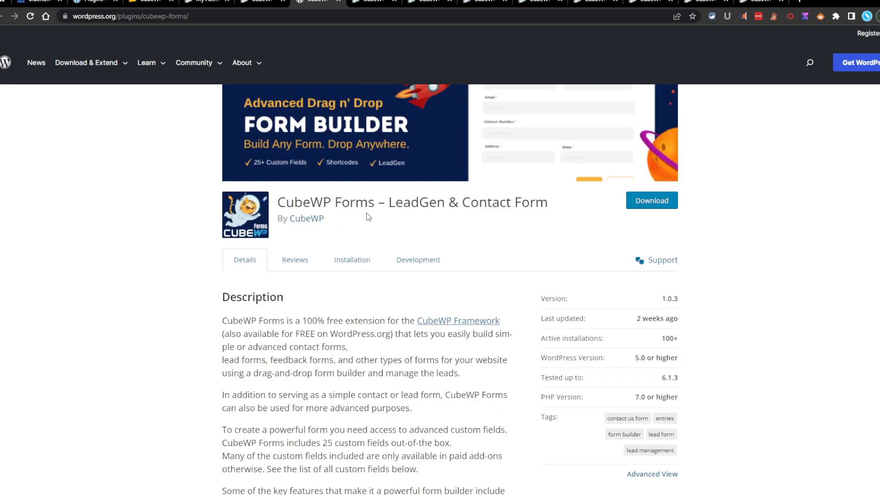
scroll(371, 217, down, 8)
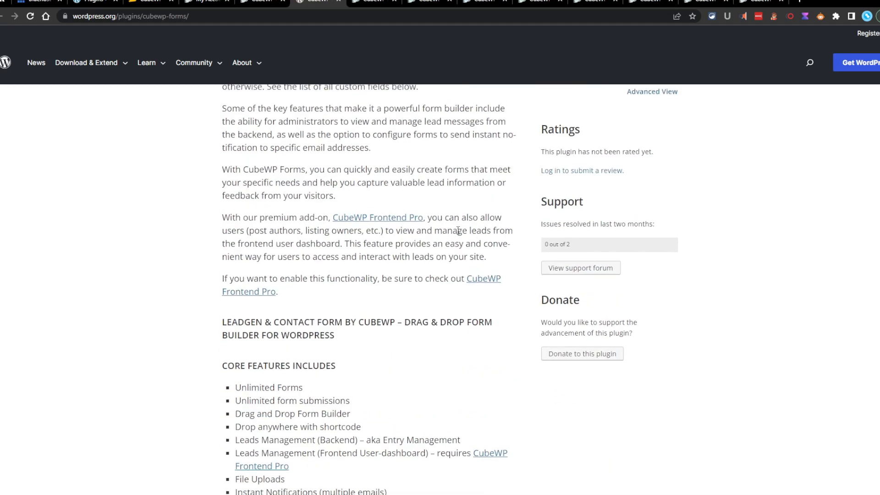
scroll(459, 231, up, 4)
scroll(297, 239, down, 9)
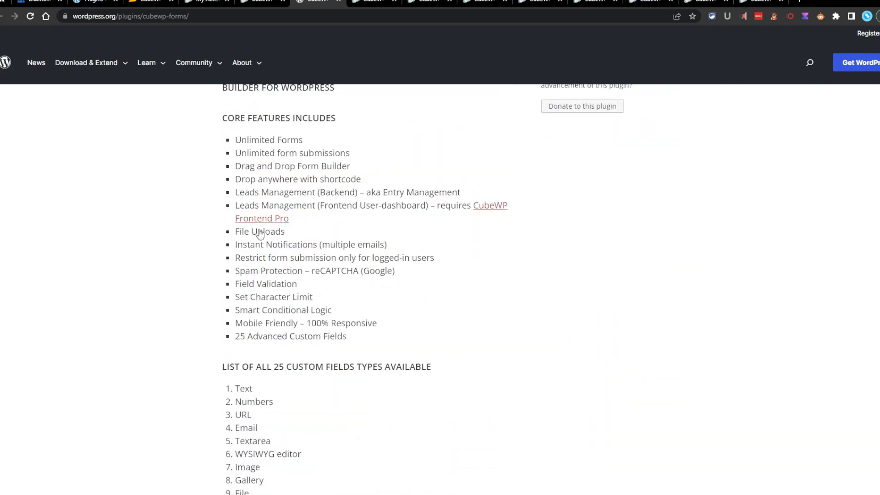
Highlight the CubeWP Forms core features and the list of 25 custom field types, and skim the rest of the page.
drag(234, 140, 406, 338)
scroll(405, 331, down, 1)
scroll(411, 315, up, 1)
scroll(446, 282, down, 5)
click(280, 146)
drag(214, 146, 414, 463)
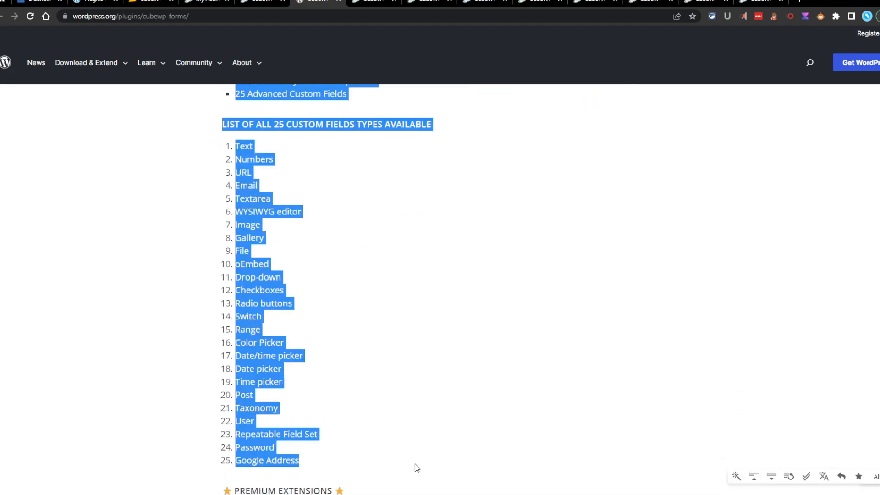
click(436, 375)
scroll(436, 374, down, 15)
scroll(437, 375, up, 20)
scroll(456, 324, up, 10)
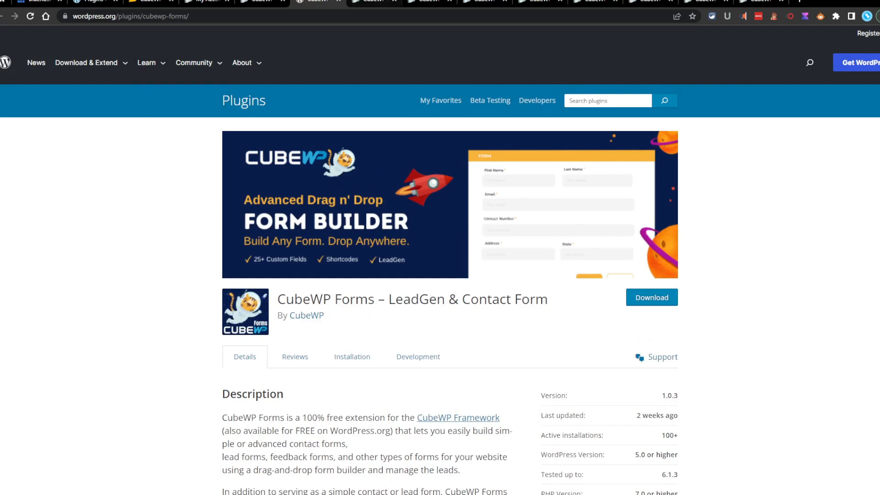
Open the CubeWP Inbox page, highlight its description and feature list, and look at the inbox dashboard screenshot.
click(373, 2)
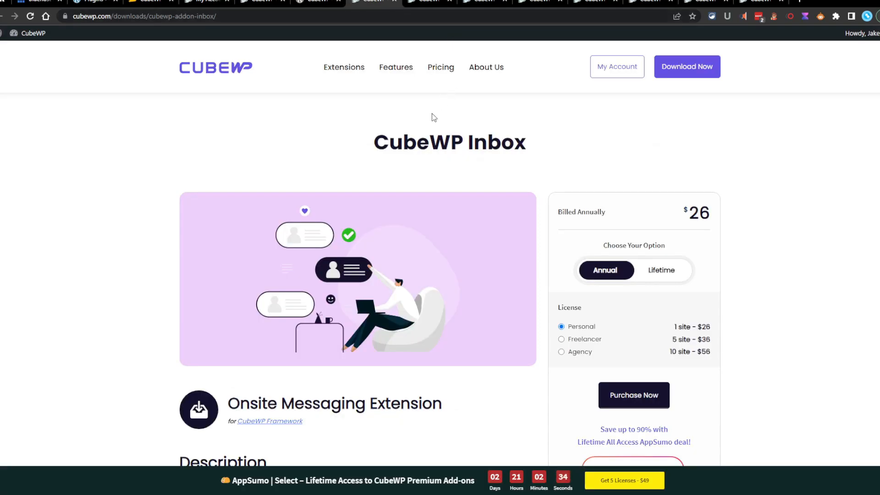
scroll(495, 195, down, 5)
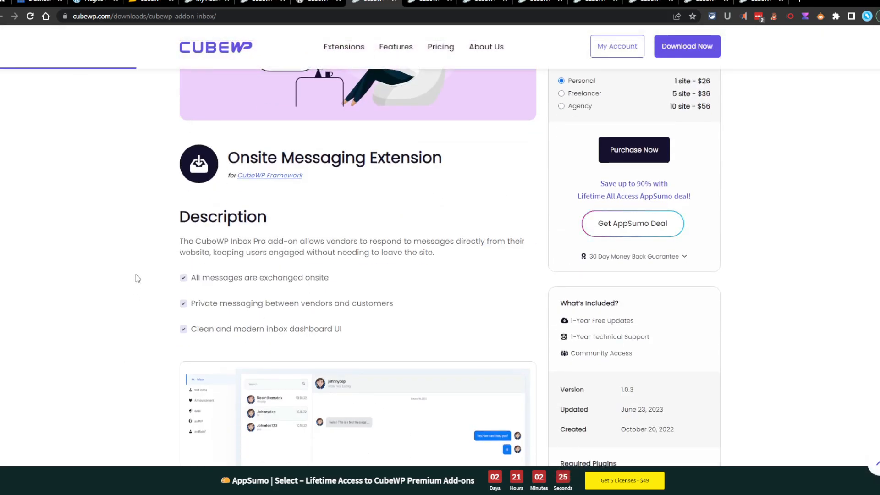
drag(151, 244, 285, 330)
click(404, 330)
scroll(367, 336, down, 3)
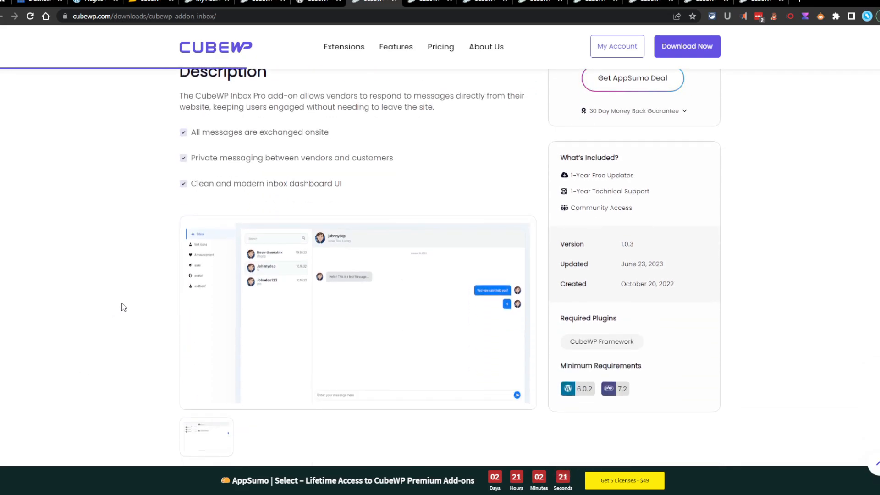
scroll(134, 243, down, 3)
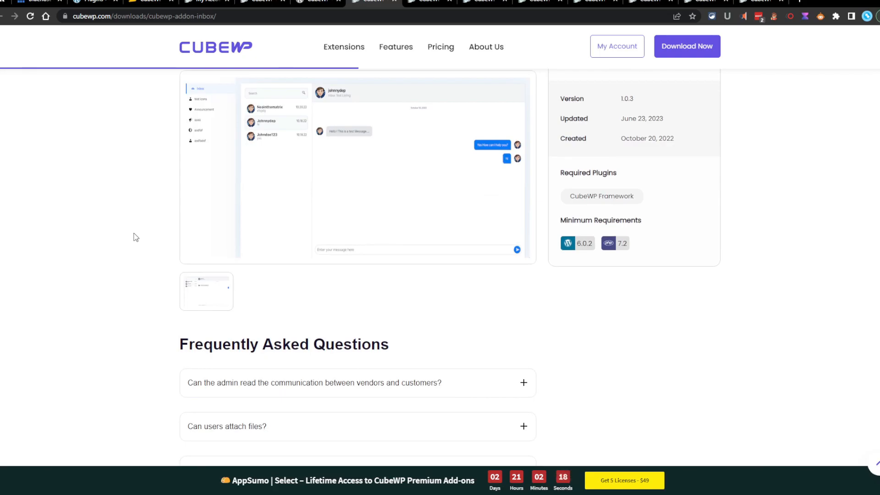
scroll(135, 233, down, 2)
Return to the CubeWP Inbox description and highlight its onsite and private messaging features again.
scroll(136, 233, up, 7)
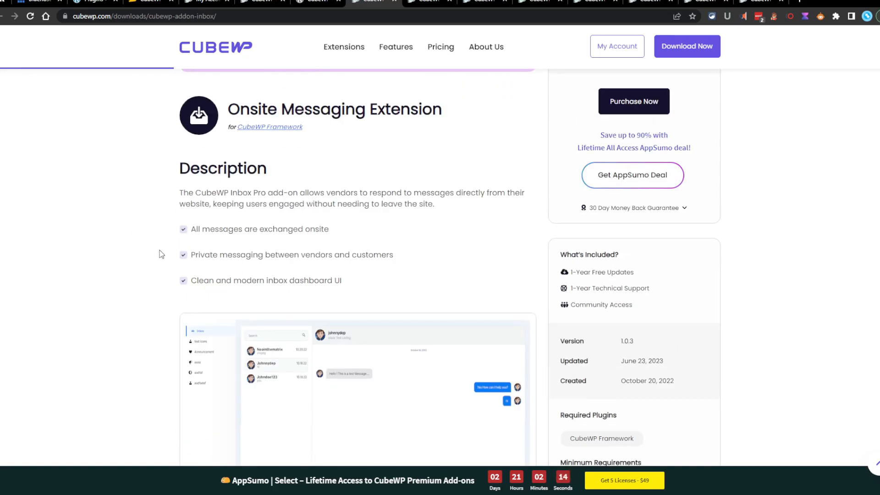
drag(161, 198, 179, 299)
click(174, 282)
scroll(177, 279, down, 2)
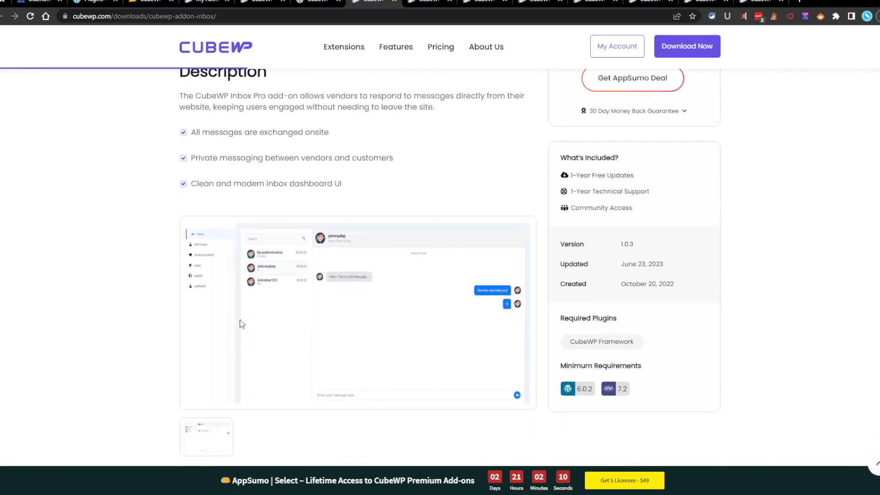
Read the CubeWP Inbox FAQ answer on whether users can attach files, and collapse it again.
scroll(242, 321, down, 5)
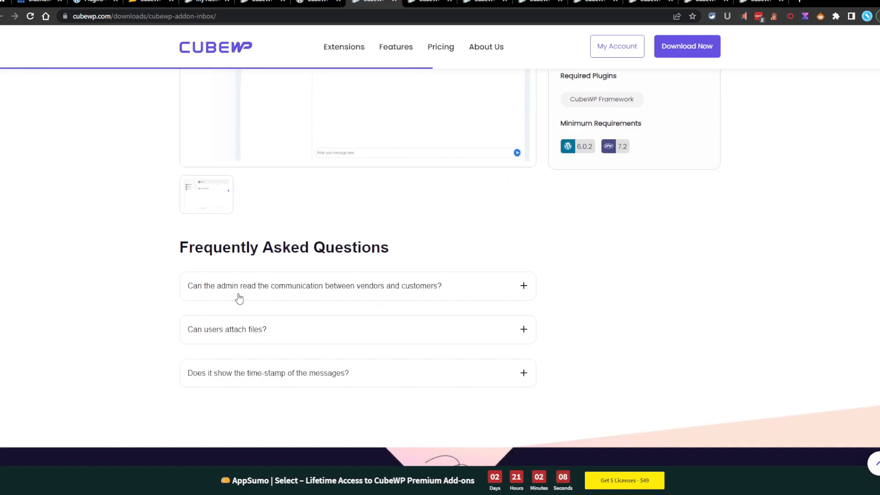
click(238, 329)
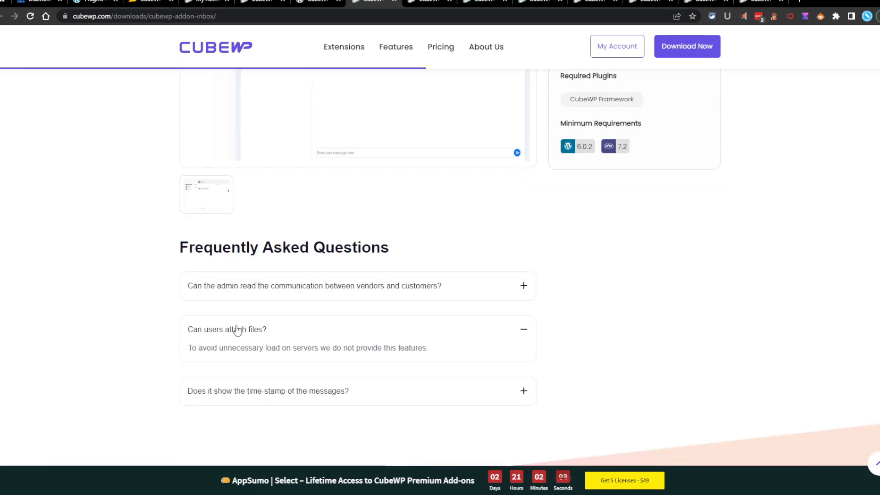
click(186, 334)
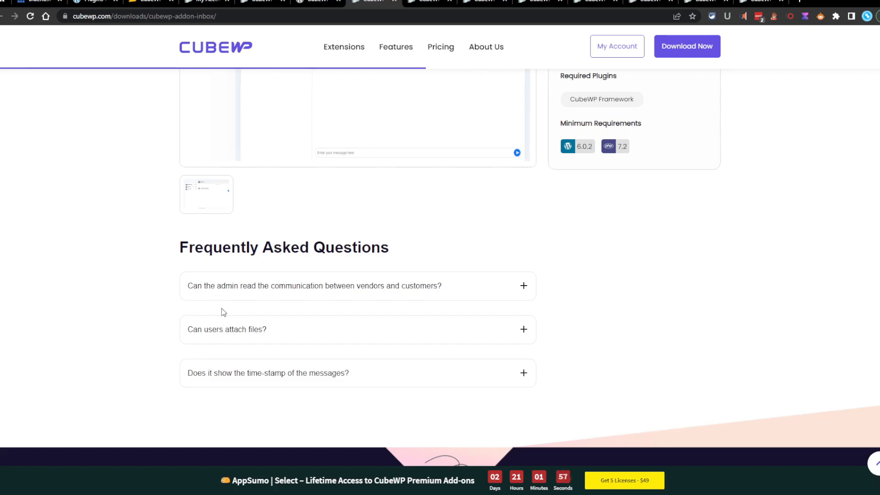
Examine the CubeWP Reviews page, reading its description, key features and key benefits.
key(ctrl+Tab)
scroll(421, 152, down, 1)
scroll(421, 152, down, 4)
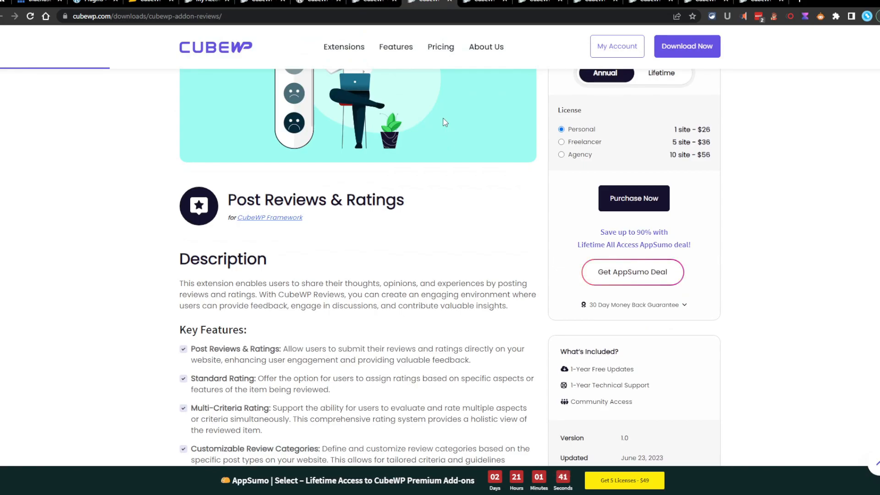
scroll(266, 243, down, 2)
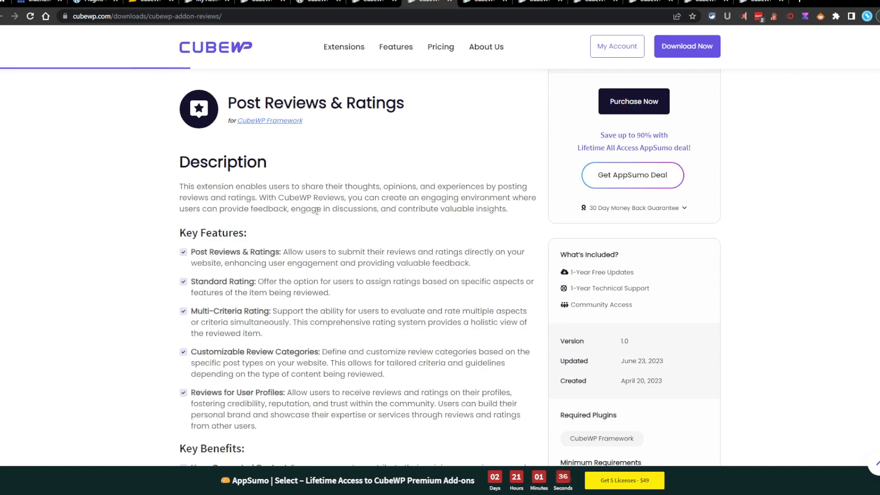
scroll(334, 267, down, 2)
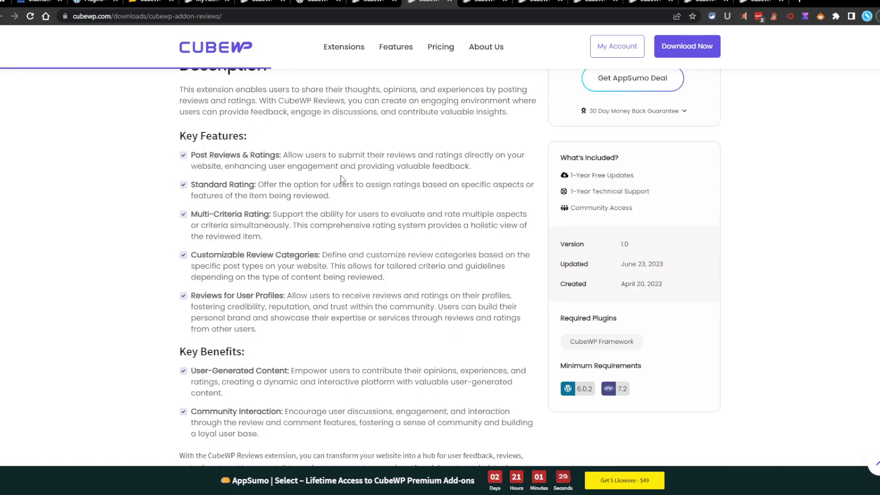
scroll(338, 138, up, 1)
scroll(344, 129, down, 3)
scroll(353, 110, up, 2)
scroll(330, 139, up, 3)
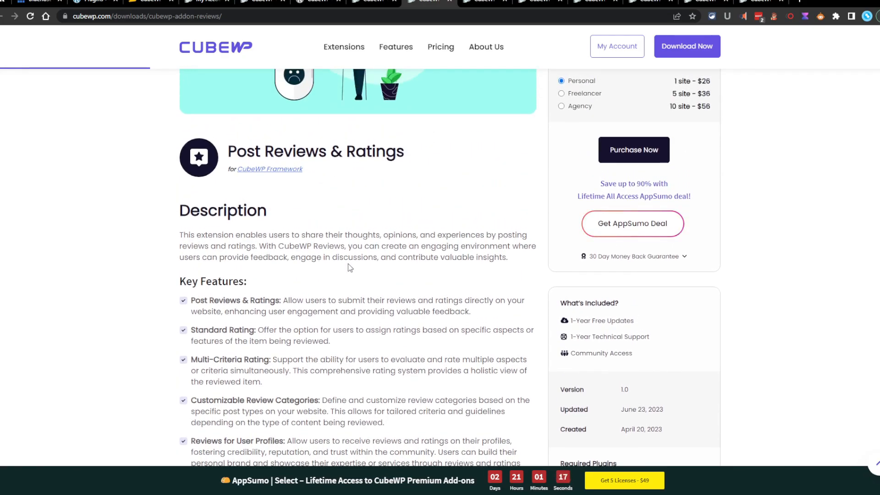
scroll(344, 229, down, 3)
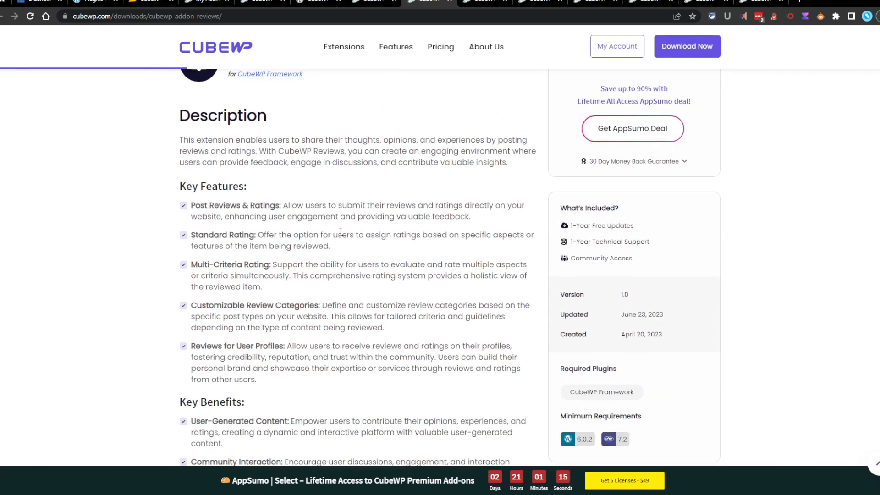
scroll(372, 193, up, 4)
scroll(371, 192, up, 4)
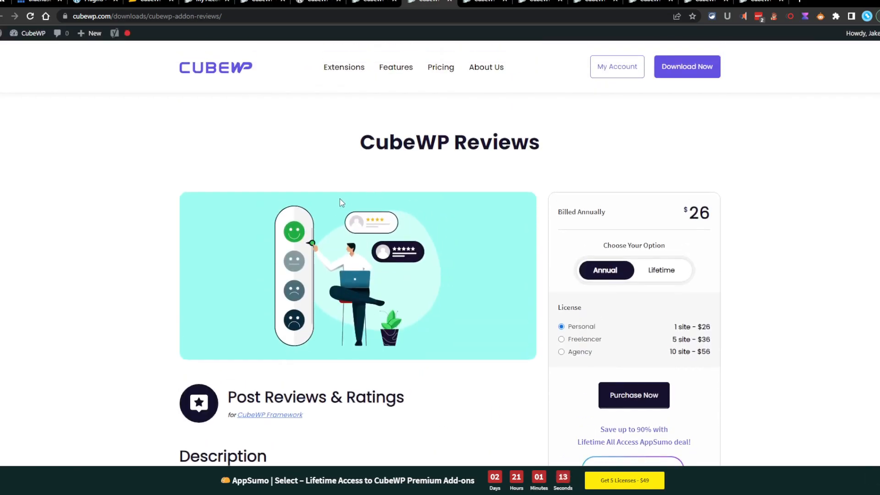
Look over the CubeWP Payments page's pricing options and description, briefly checking the add-on pages that follow it.
key(ctrl+Tab)
scroll(422, 81, up, 2)
scroll(425, 76, down, 5)
scroll(429, 70, up, 4)
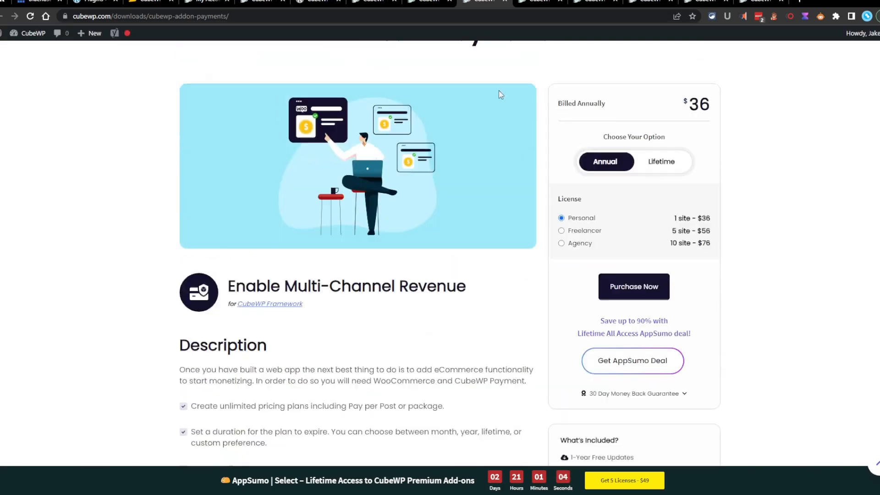
key(ctrl+Tab)
key(ctrl+Tab)
key(ctrl+shift+Tab)
key(ctrl+shift+Tab)
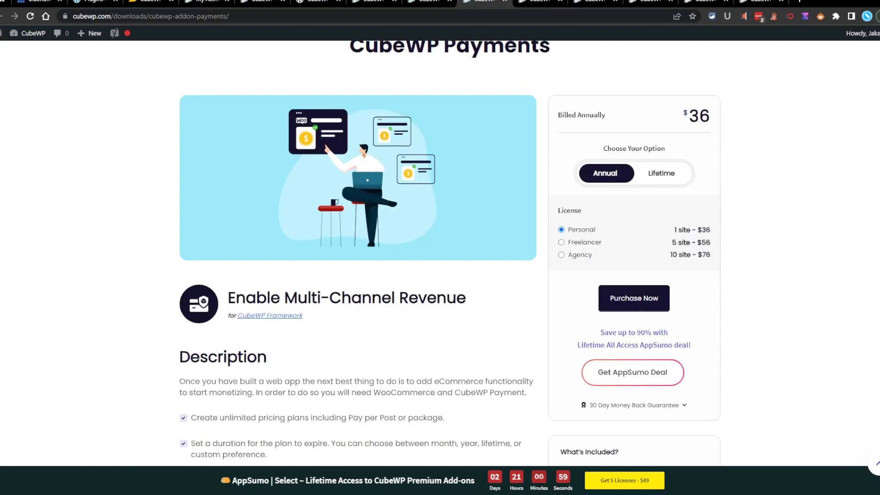
scroll(426, 141, up, 1)
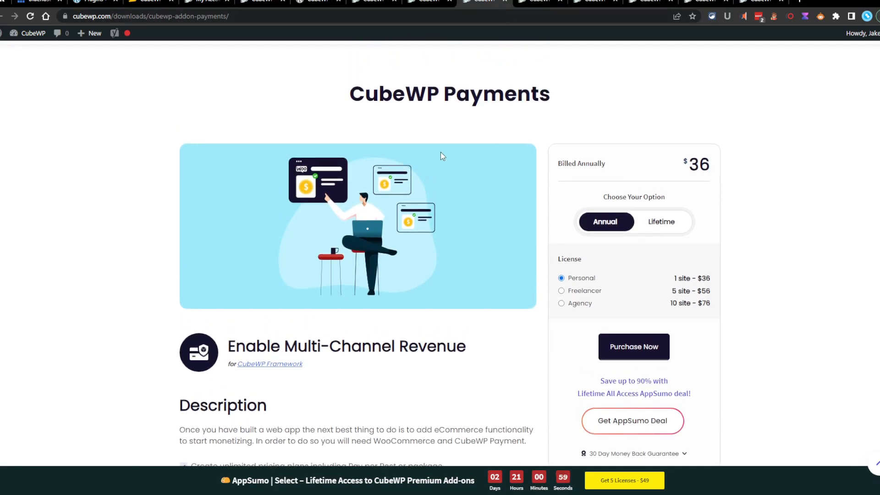
Examine the CubeWP Wallet page's description and download terms.
click(536, 2)
scroll(575, 109, down, 3)
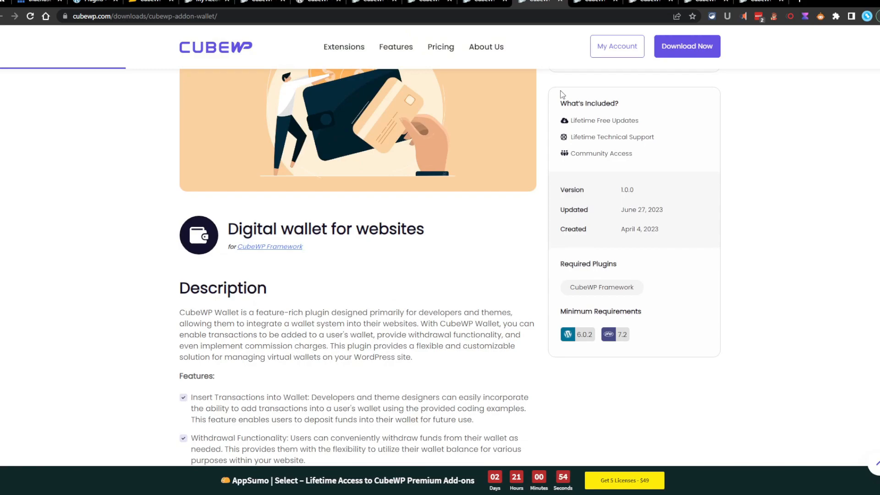
scroll(443, 329, up, 2)
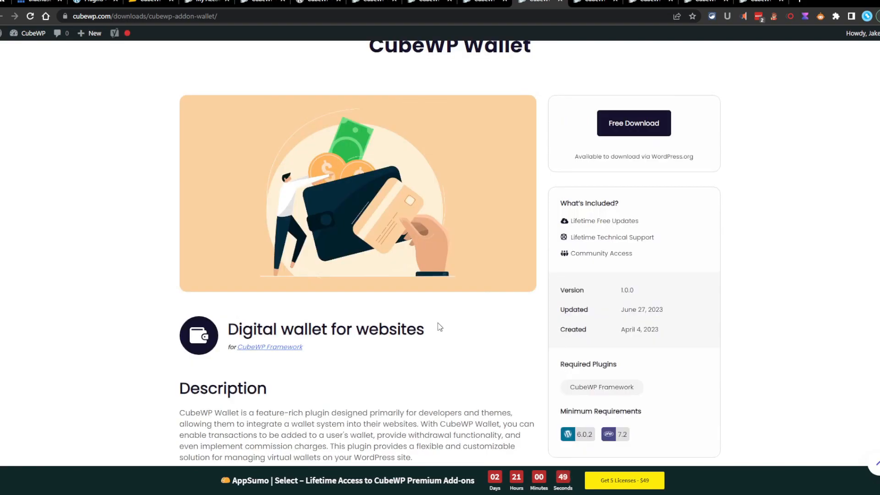
Go back to the CubeWP Payments page and read its pricing plan, plan duration and payment gateway features.
click(485, 2)
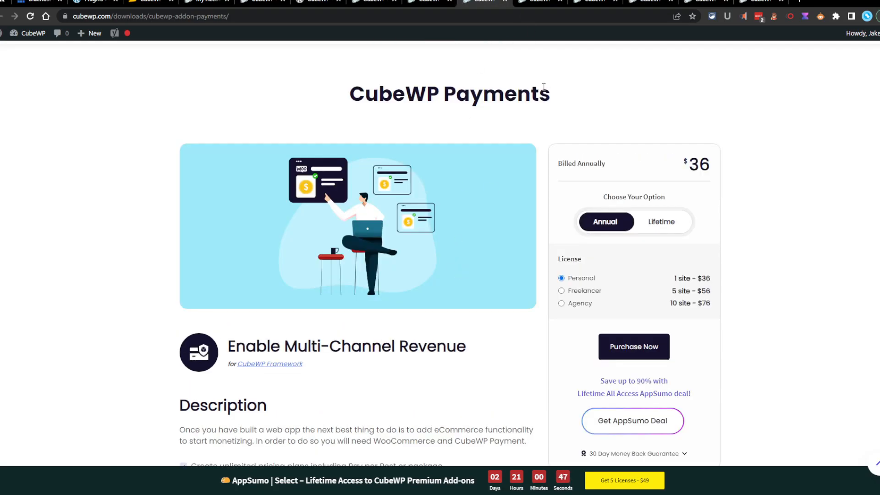
scroll(472, 274, down, 5)
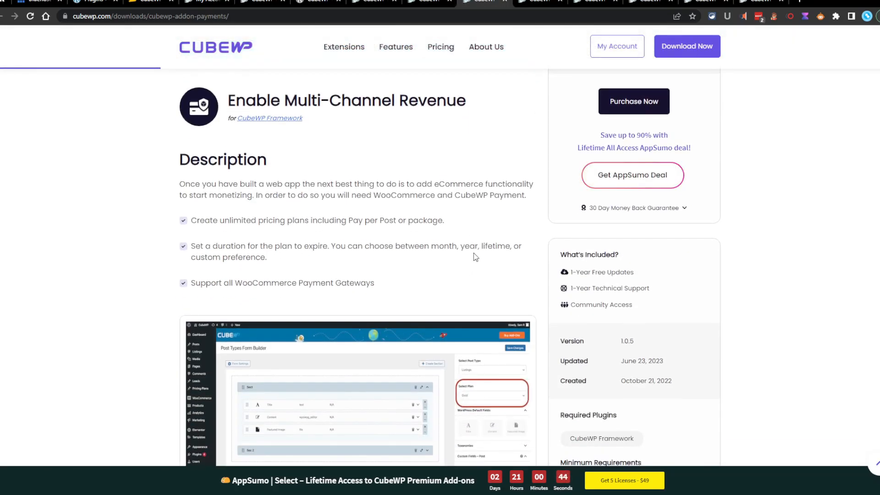
scroll(463, 246, up, 6)
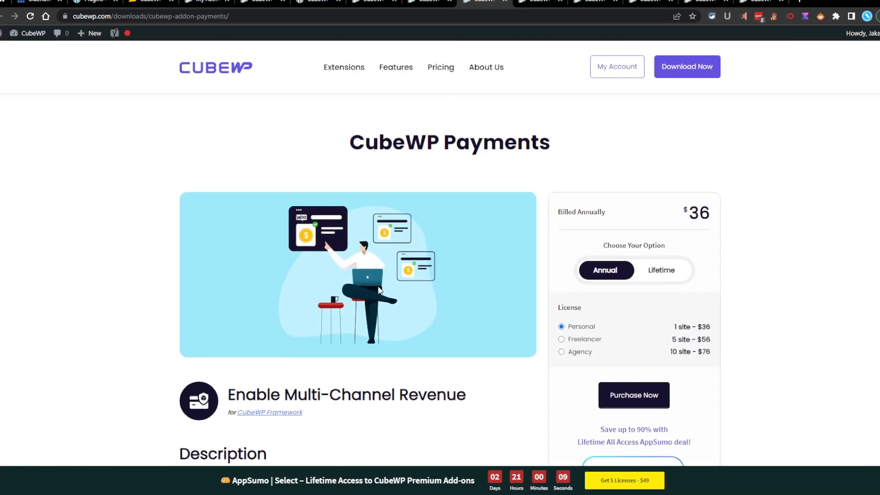
Read the CubeWP Payments description again, highlighting the sentence about needing WooCommerce.
scroll(377, 285, down, 4)
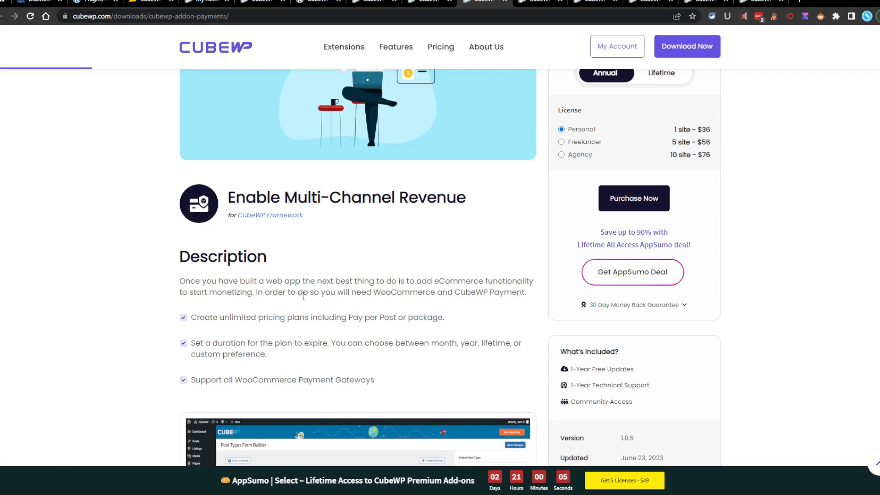
drag(290, 292, 436, 297)
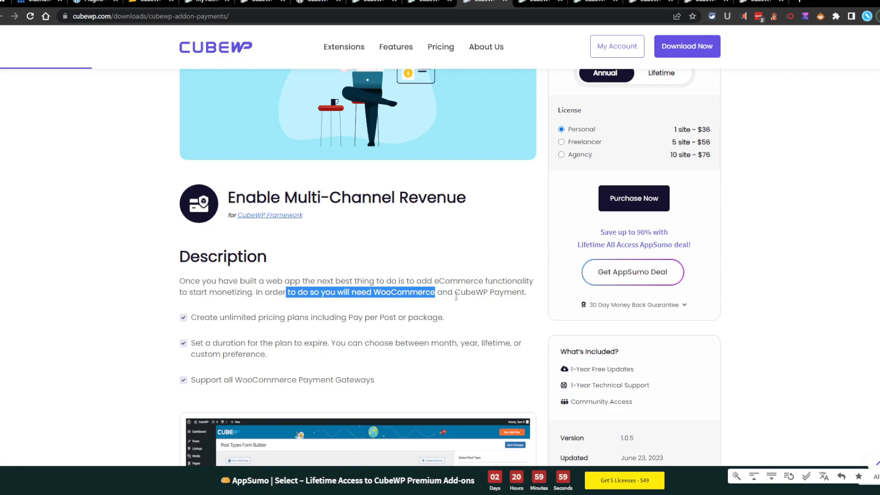
scroll(440, 289, up, 4)
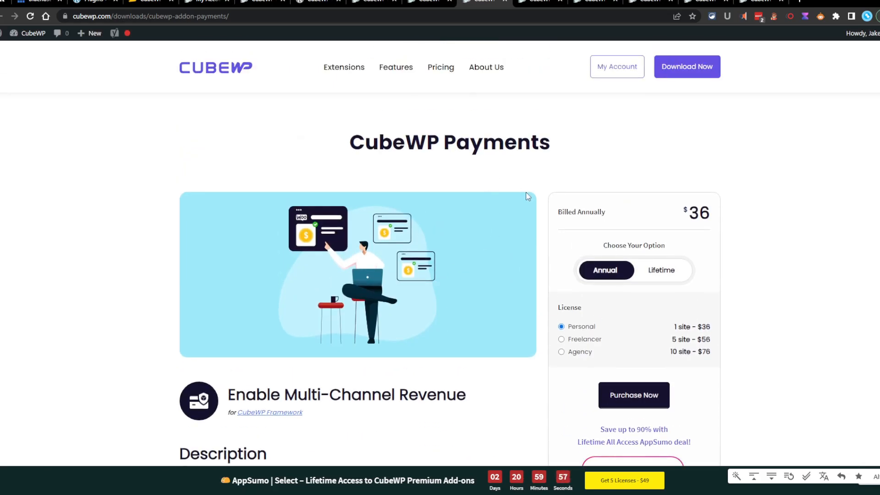
Switch to the CubeWP Wallet page and read its description and the start of its feature list.
click(541, 3)
scroll(491, 261, down, 2)
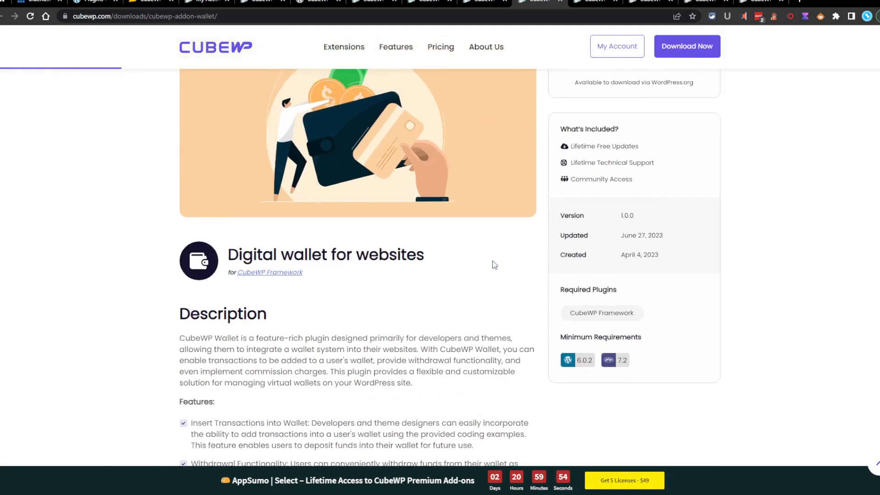
scroll(491, 262, up, 5)
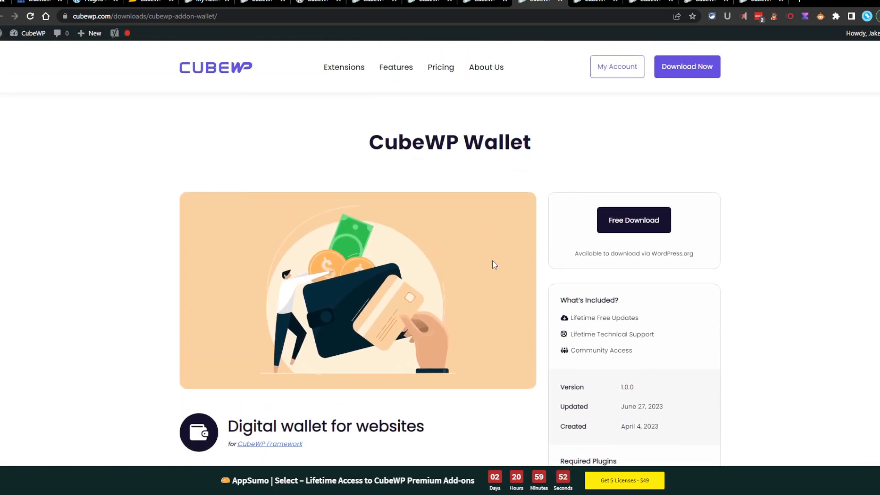
scroll(178, 318, down, 4)
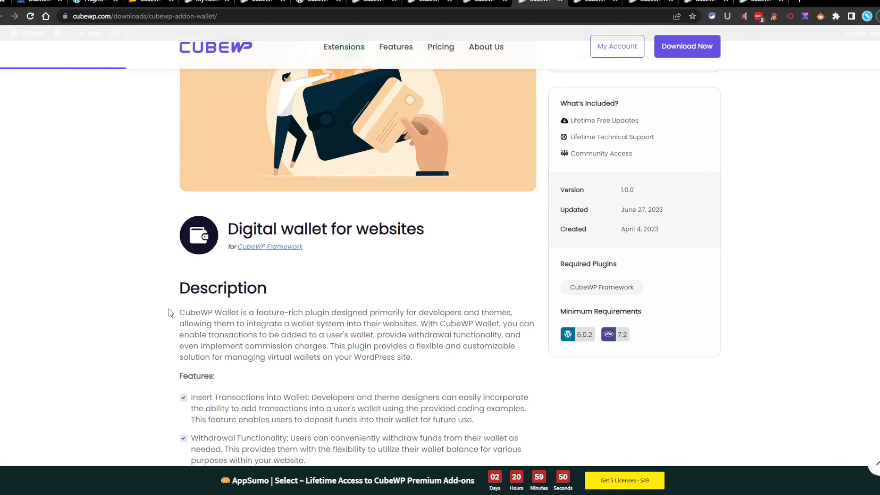
scroll(153, 239, down, 4)
scroll(166, 222, up, 3)
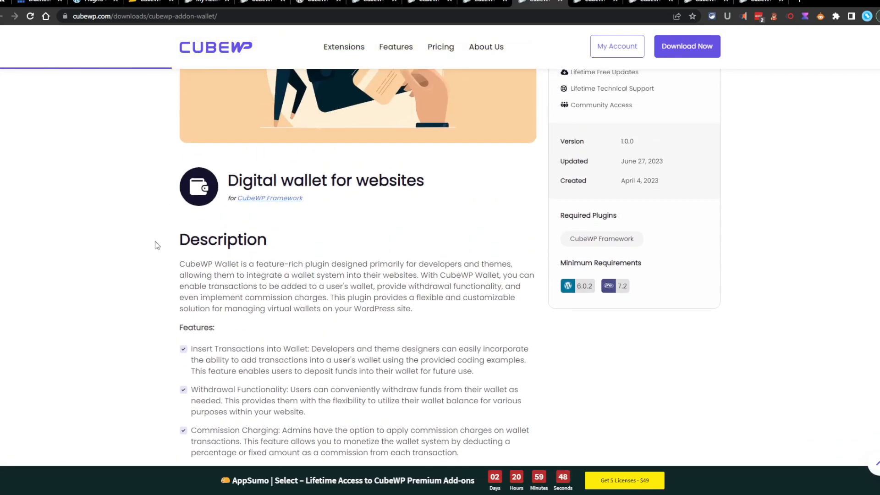
drag(169, 238, 262, 329)
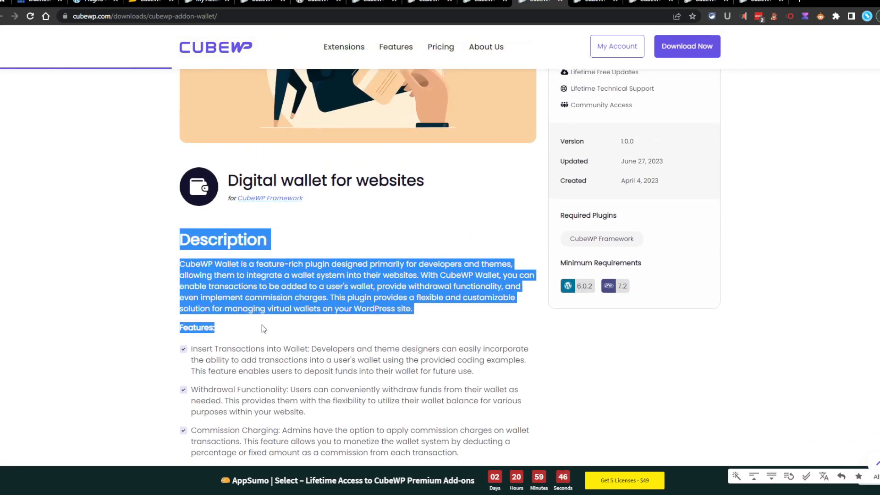
click(406, 322)
scroll(399, 312, down, 2)
scroll(412, 311, up, 2)
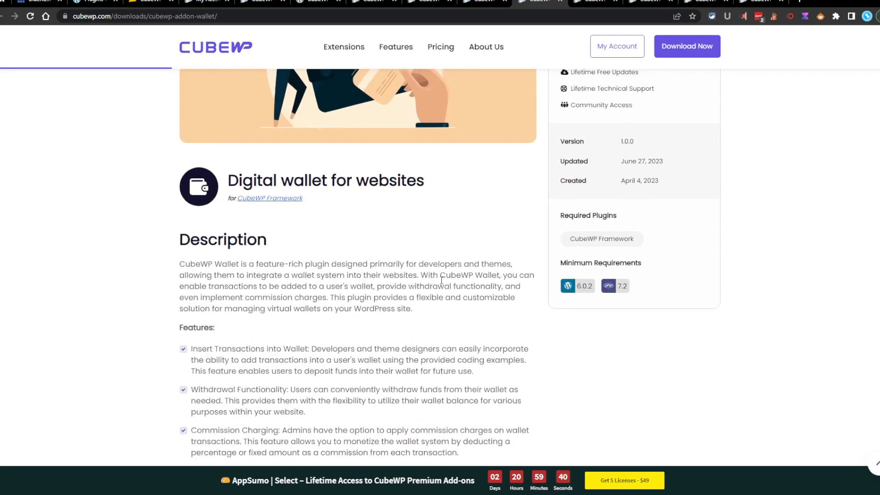
Review the full CubeWP Wallet page, including the withdrawal, commission charging and dispute refund features.
scroll(441, 281, up, 5)
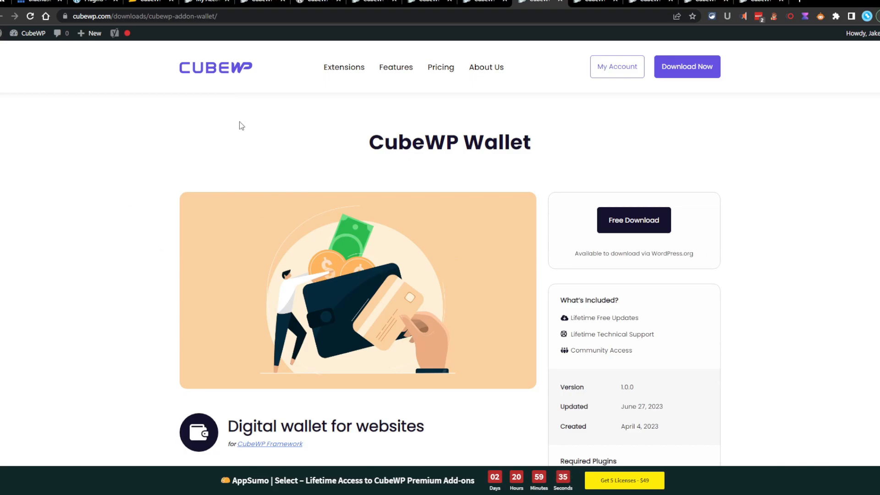
scroll(29, 335, down, 9)
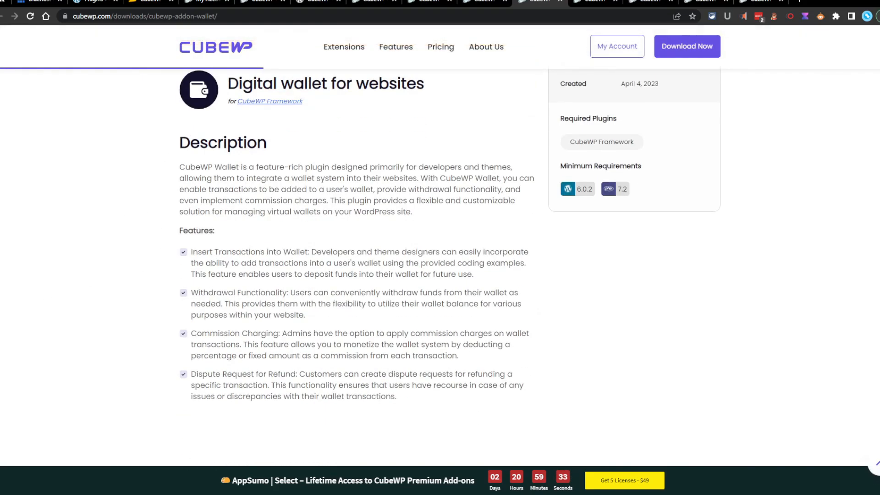
scroll(188, 325, up, 1)
scroll(188, 324, up, 1)
scroll(496, 348, up, 8)
scroll(493, 328, down, 1)
scroll(493, 329, up, 1)
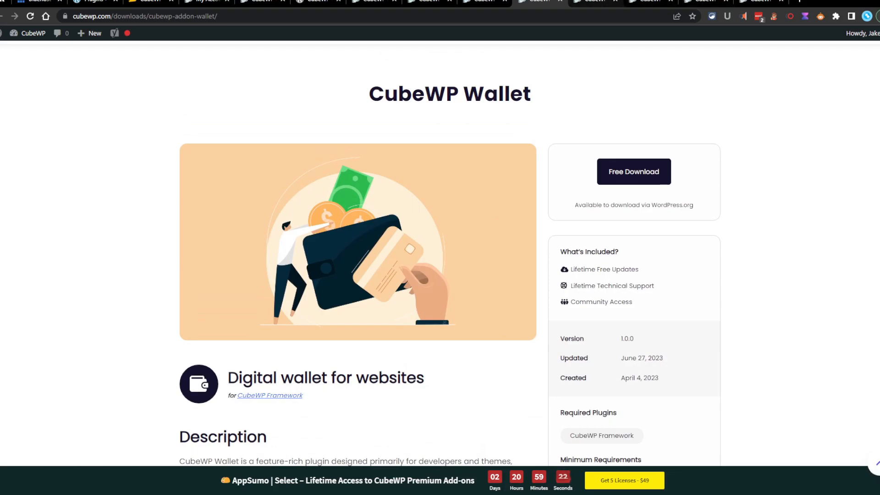
Open the CubeWP Booster page and read its description and key features on promoted posts and WooCommerce payments.
key(ctrl+Tab)
scroll(431, 122, down, 1)
scroll(431, 122, up, 1)
scroll(464, 157, down, 3)
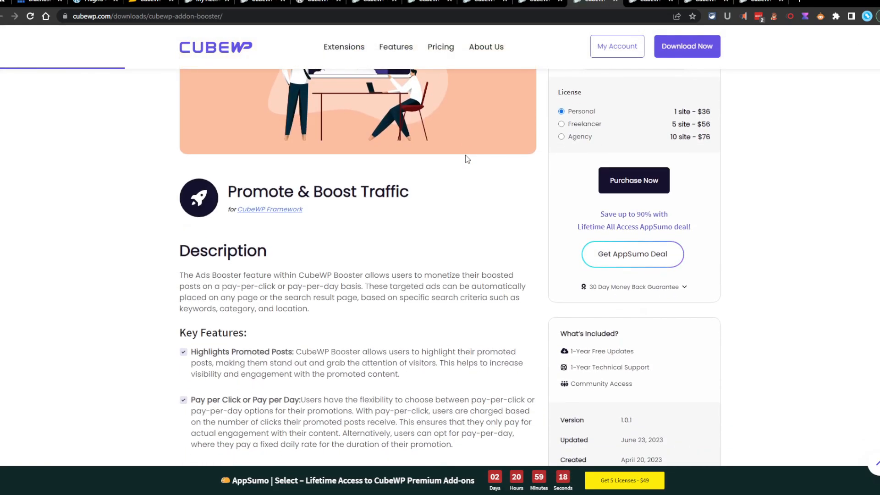
scroll(466, 160, up, 4)
scroll(467, 147, down, 2)
scroll(467, 145, down, 3)
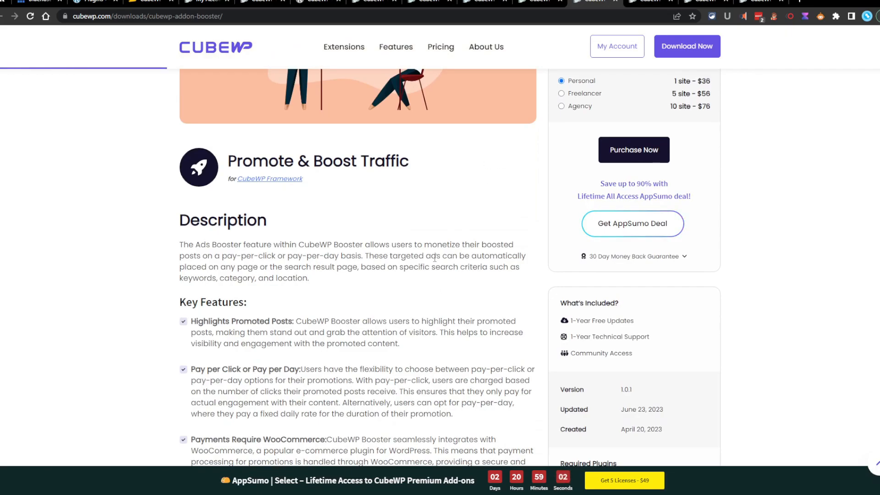
scroll(435, 258, down, 2)
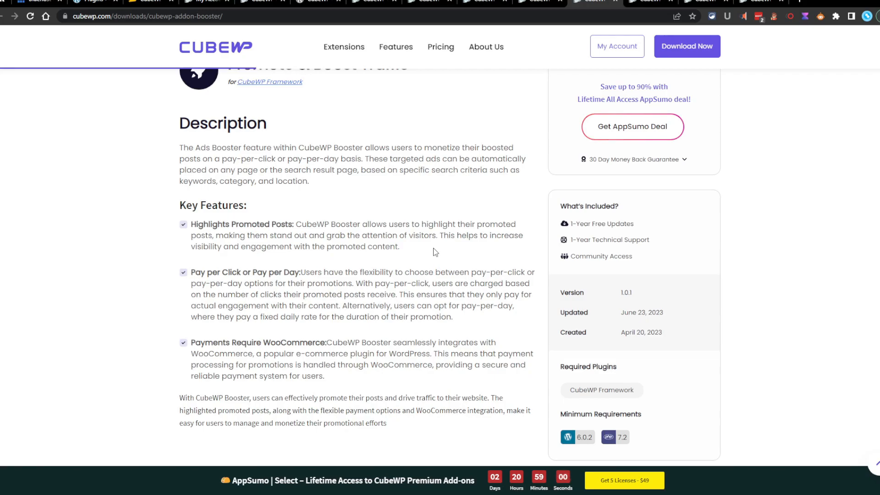
scroll(422, 261, up, 6)
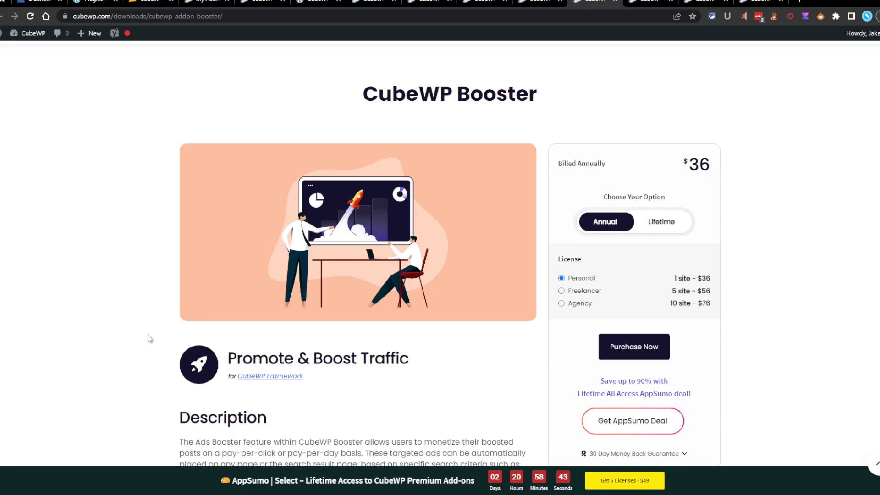
Go over the CubeWP Booster page again, focusing on the Promote & Boost Traffic heading and the description below it.
scroll(190, 280, down, 1)
drag(373, 311, 222, 302)
click(494, 389)
scroll(406, 348, down, 2)
scroll(407, 348, up, 2)
scroll(406, 347, down, 2)
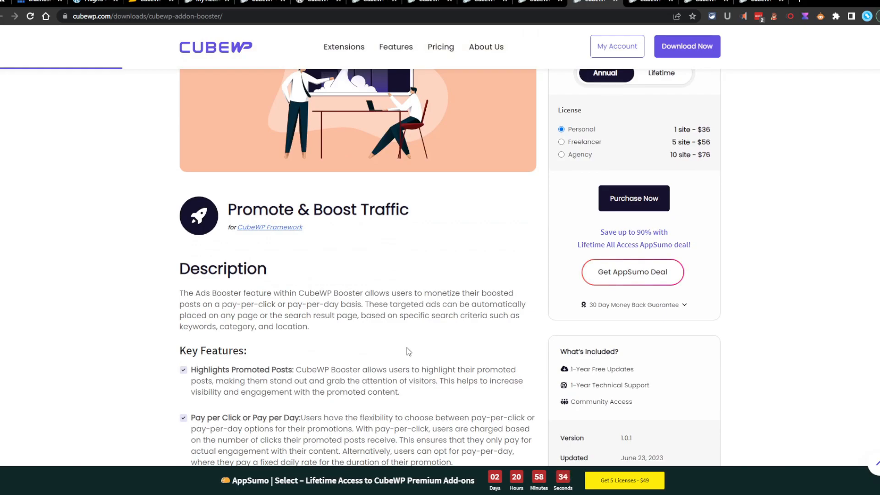
drag(229, 209, 360, 204)
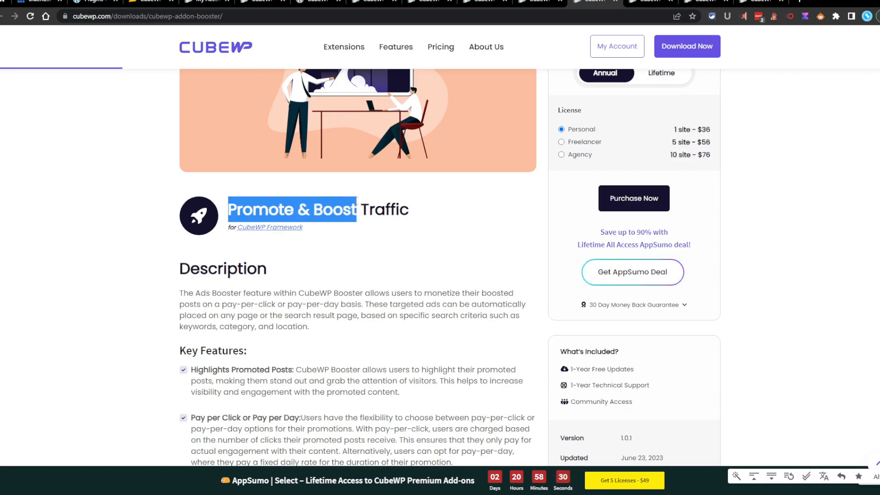
click(394, 268)
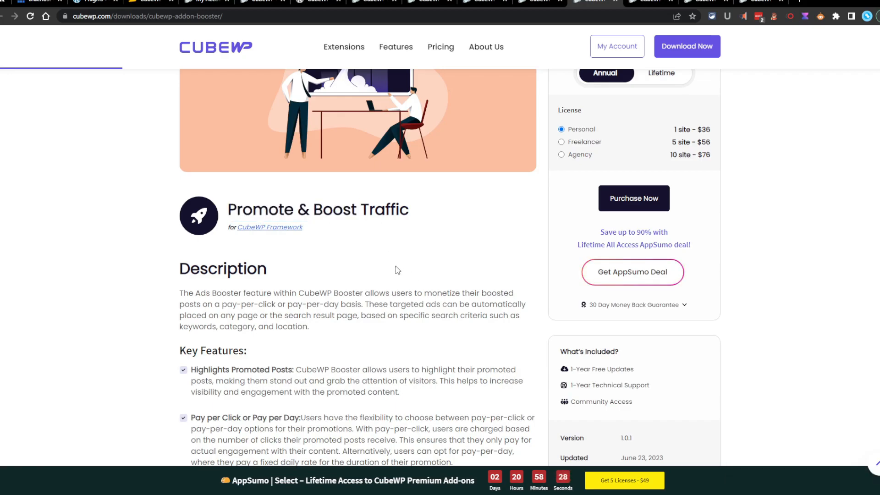
scroll(290, 339, down, 2)
scroll(393, 380, up, 5)
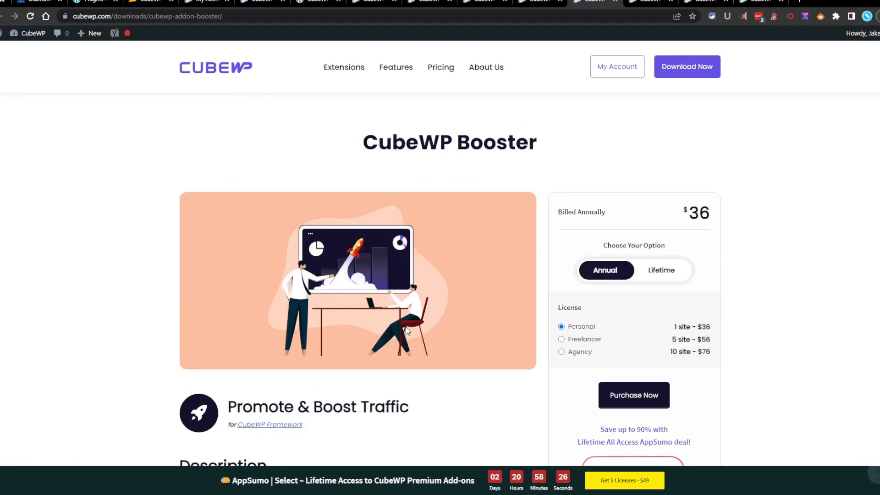
Switch to the CubeWP Social Logins page and read its description and its Google and Facebook login features.
click(651, 2)
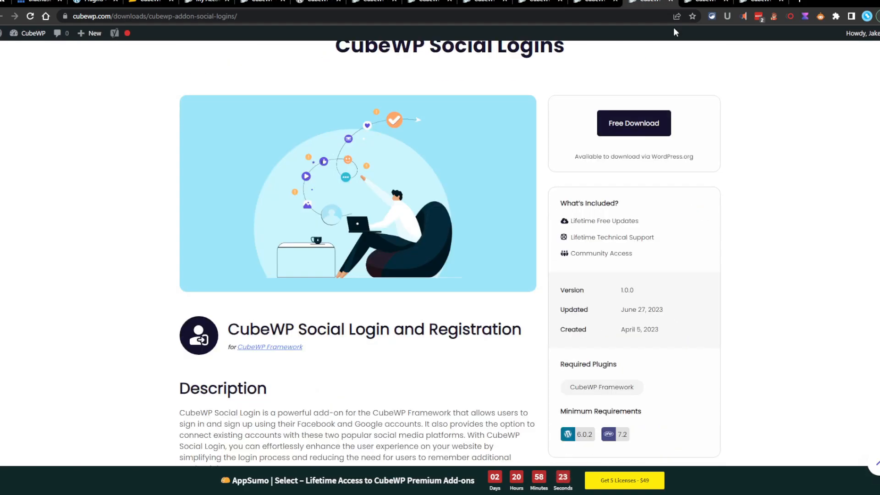
scroll(664, 94, up, 1)
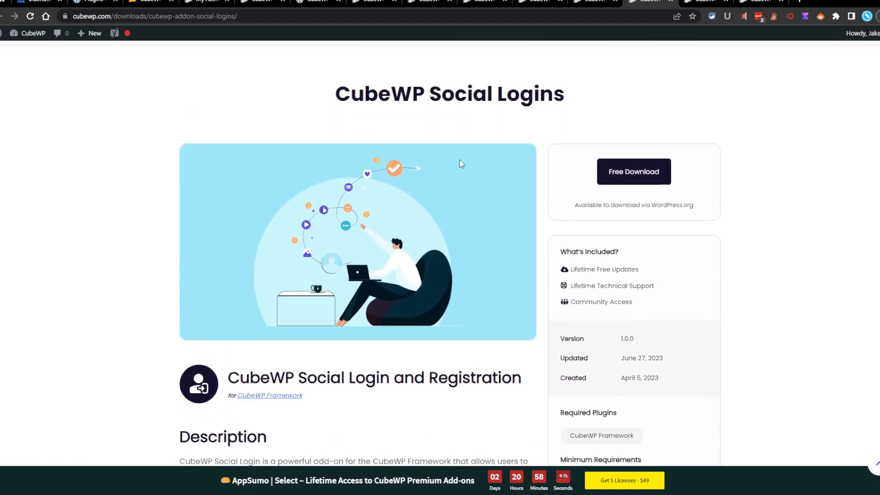
drag(577, 102, 324, 110)
click(321, 90)
scroll(417, 246, down, 5)
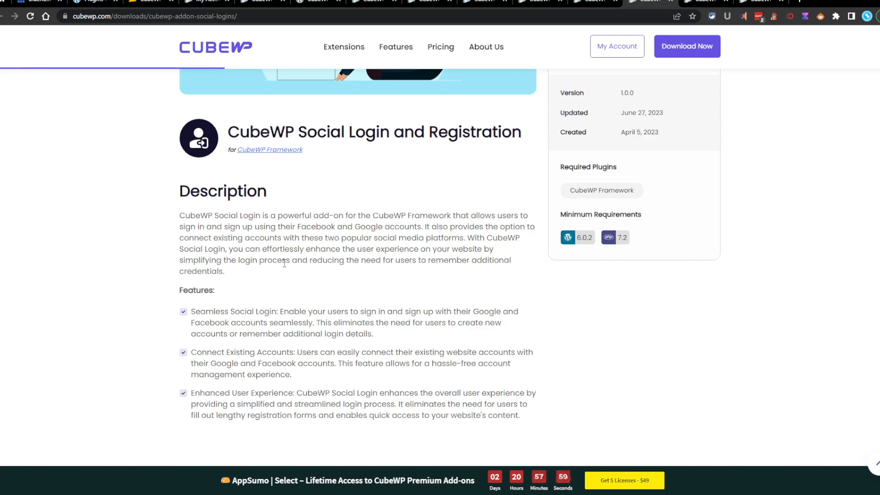
scroll(312, 261, up, 2)
scroll(317, 250, up, 4)
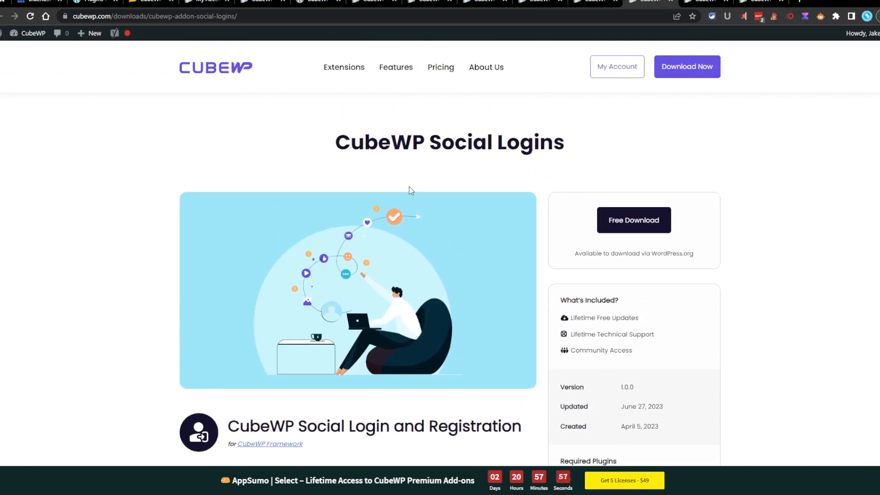
scroll(314, 301, down, 7)
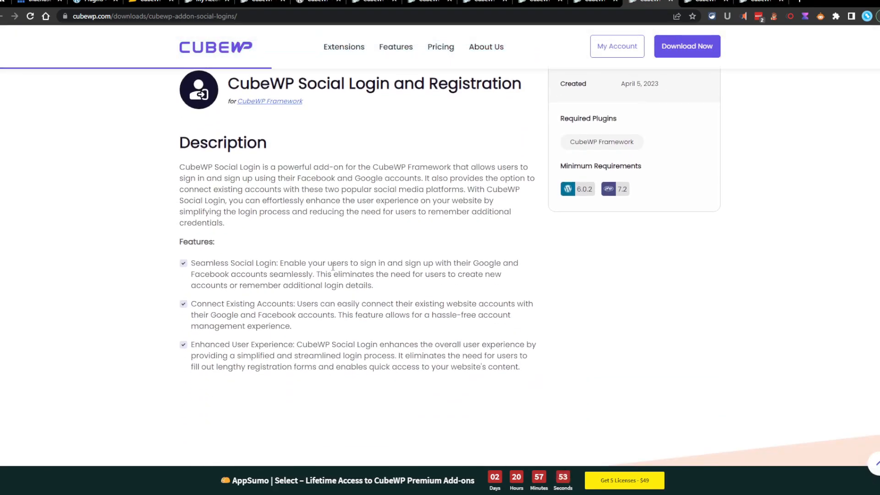
scroll(420, 187, up, 5)
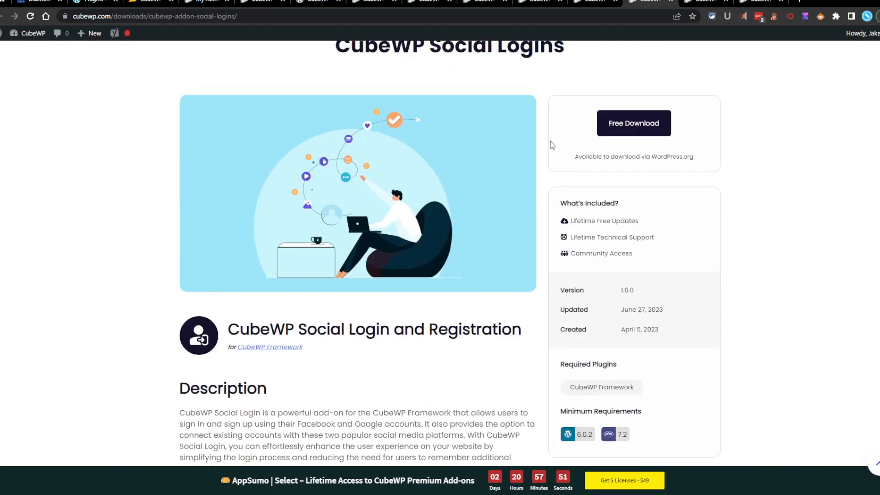
scroll(506, 142, up, 2)
drag(336, 143, 586, 138)
Open the CubeWP Post Claim page and examine its description, claim features, pricing plans and setup note.
key(ctrl+Tab)
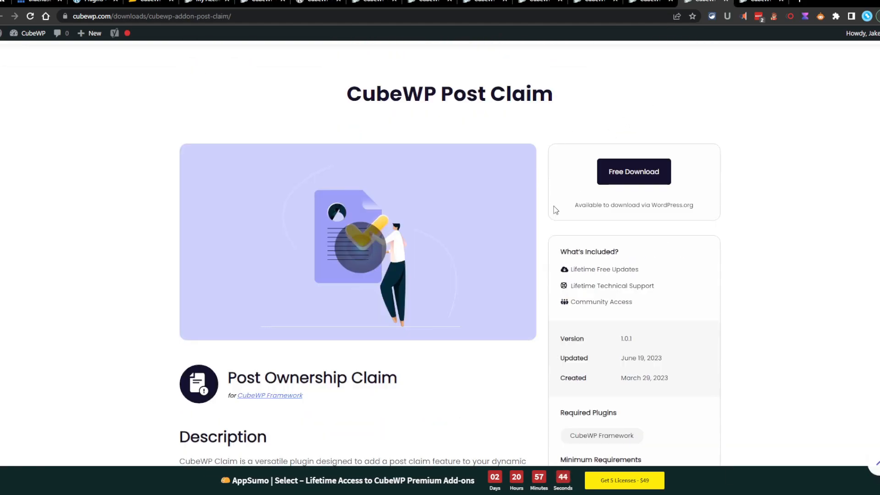
scroll(548, 188, down, 6)
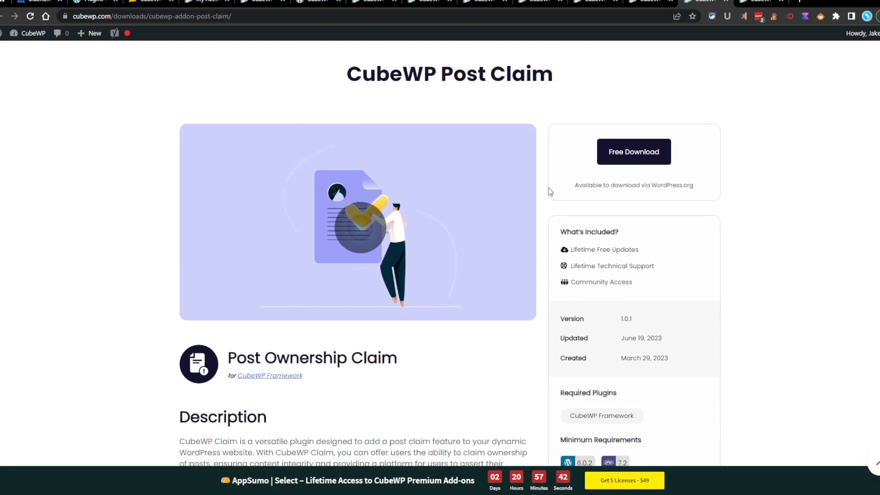
scroll(579, 148, down, 1)
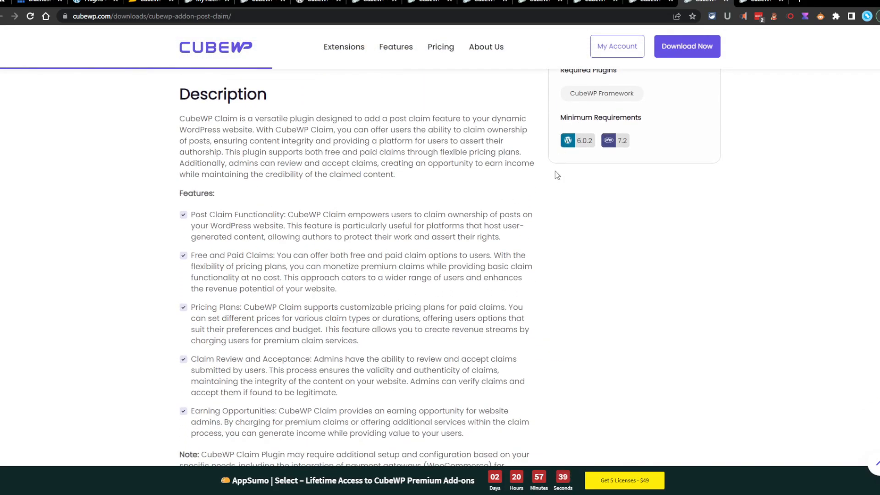
scroll(556, 229, down, 1)
scroll(570, 241, up, 5)
scroll(581, 210, down, 4)
scroll(462, 219, down, 1)
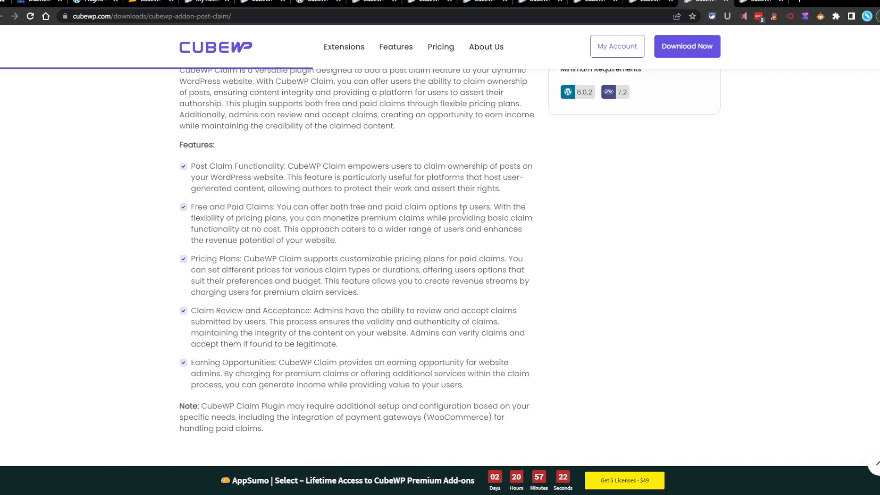
scroll(436, 284, up, 10)
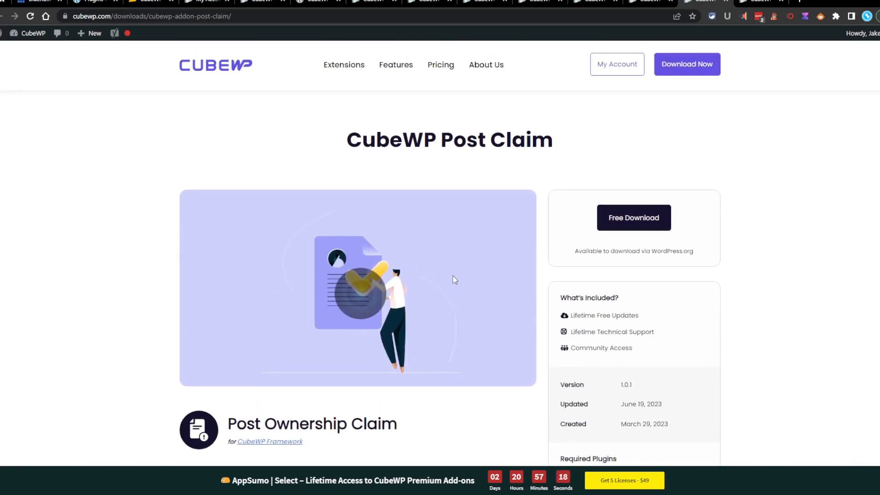
scroll(453, 279, down, 5)
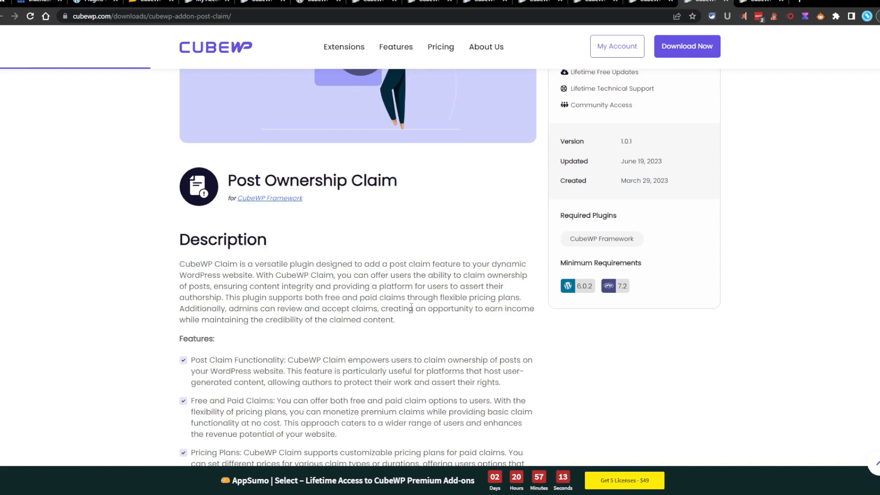
scroll(585, 216, up, 5)
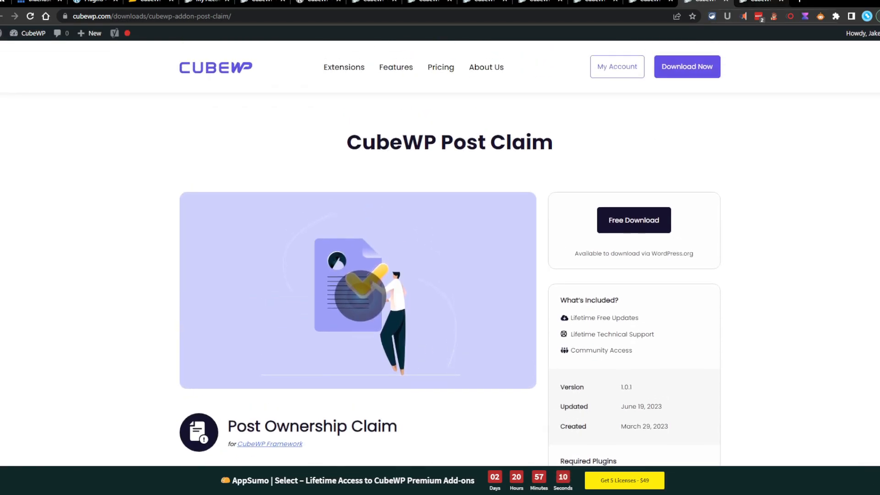
Open the CubeWP Bulk Import page and read its description of importing content with WP All Import.
key(ctrl+shift+Tab)
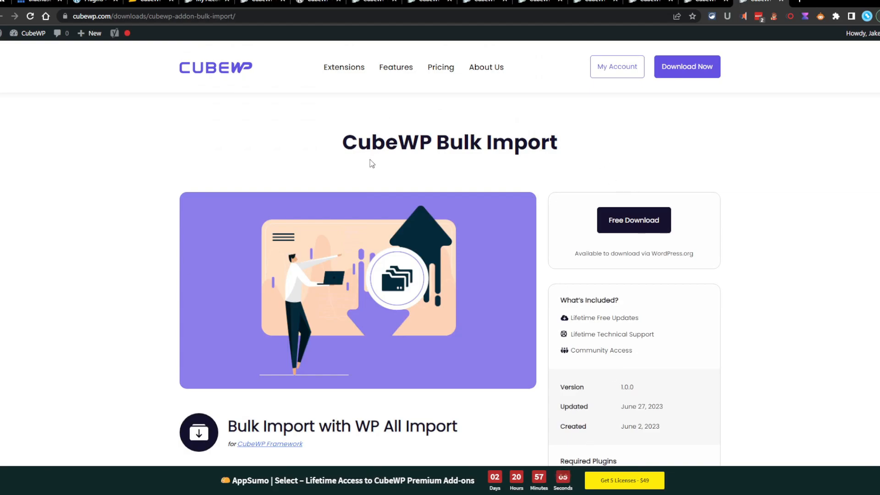
scroll(347, 161, down, 5)
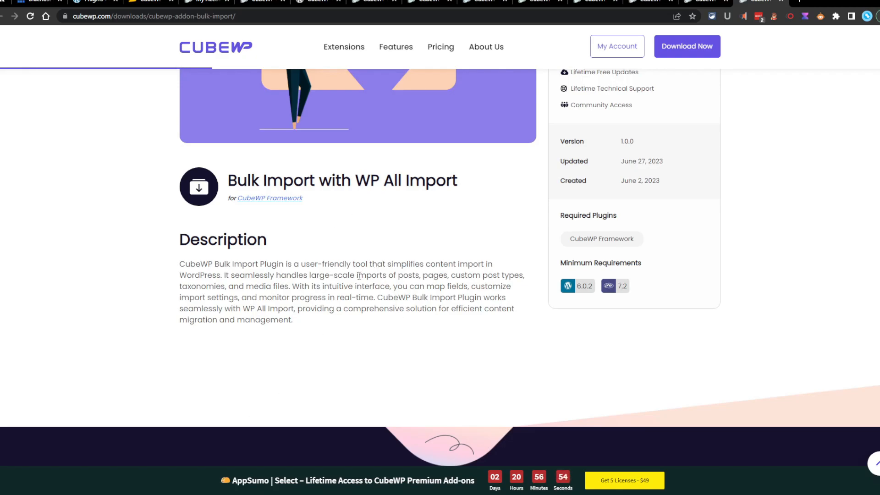
Examine the Bulk Import description for the supported content: posts, pages, custom post types, taxonomies and media files.
scroll(474, 262, up, 1)
scroll(474, 257, up, 3)
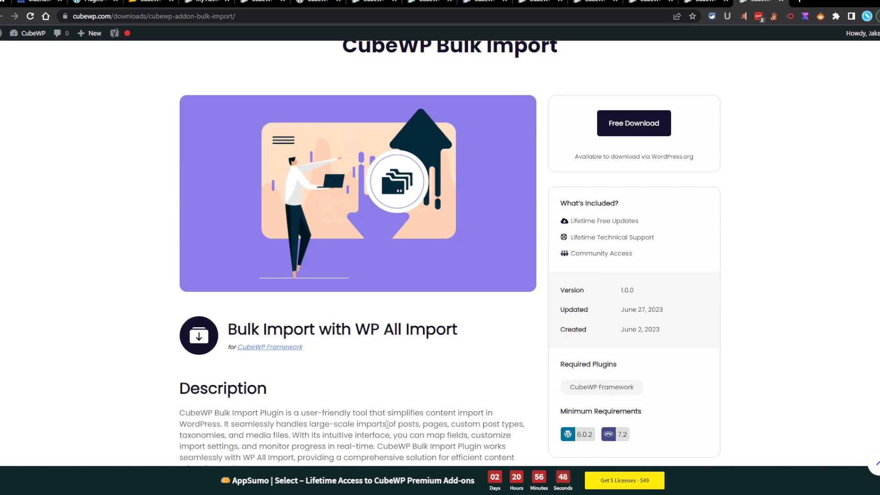
drag(420, 425, 396, 427)
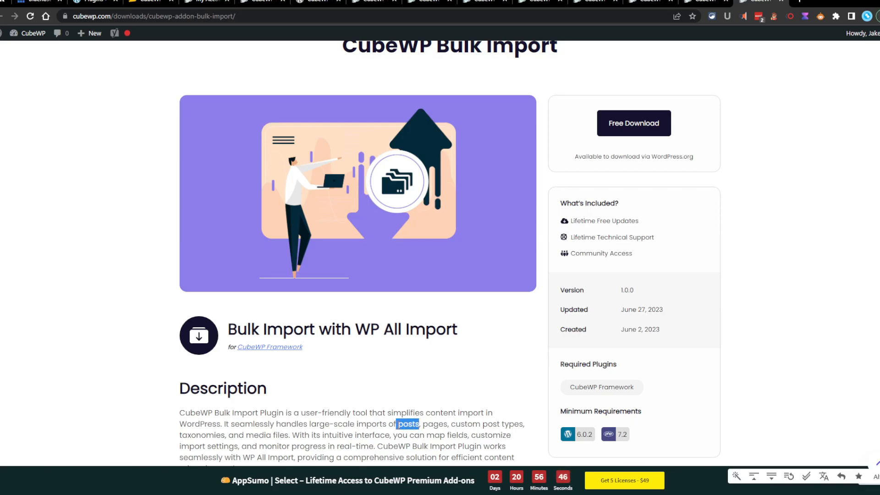
scroll(409, 399, down, 3)
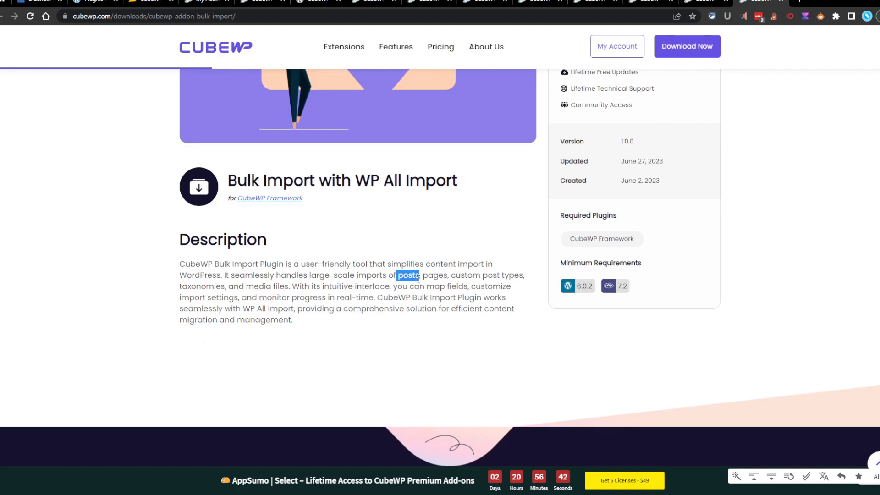
drag(448, 278, 424, 277)
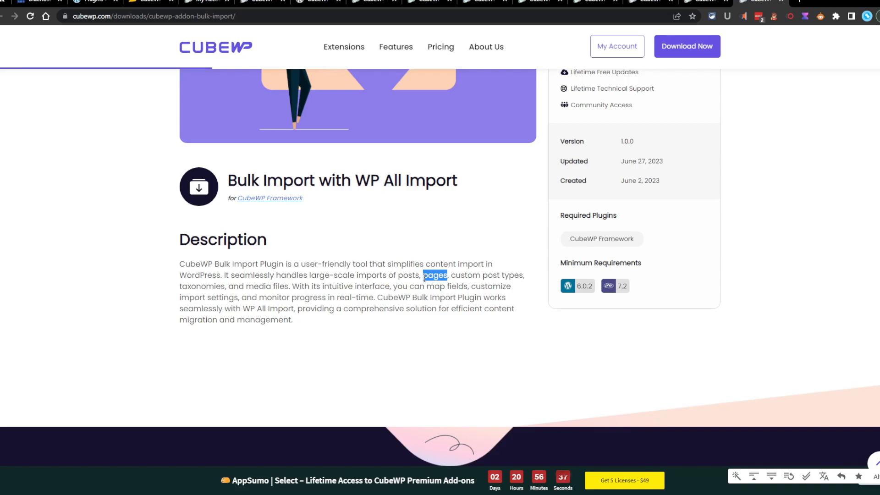
click(442, 283)
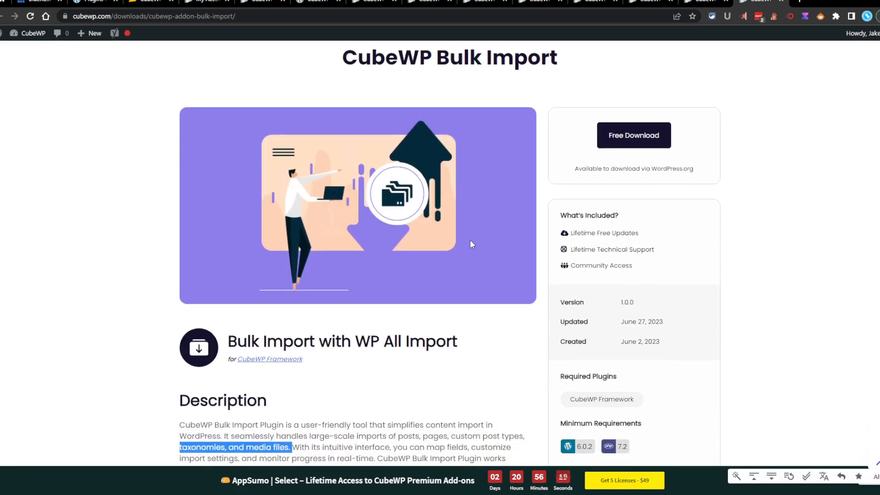
scroll(472, 239, down, 2)
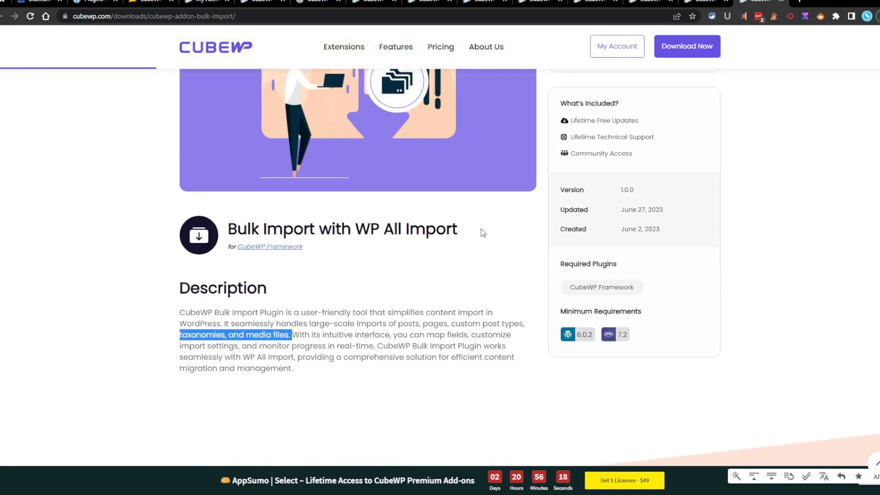
scroll(481, 224, up, 2)
scroll(481, 220, up, 2)
drag(562, 145, 399, 130)
click(386, 138)
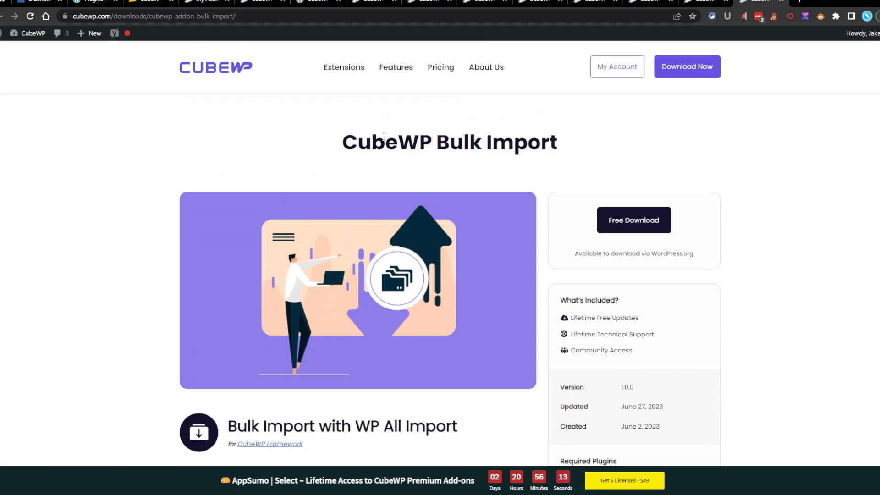
scroll(565, 171, down, 1)
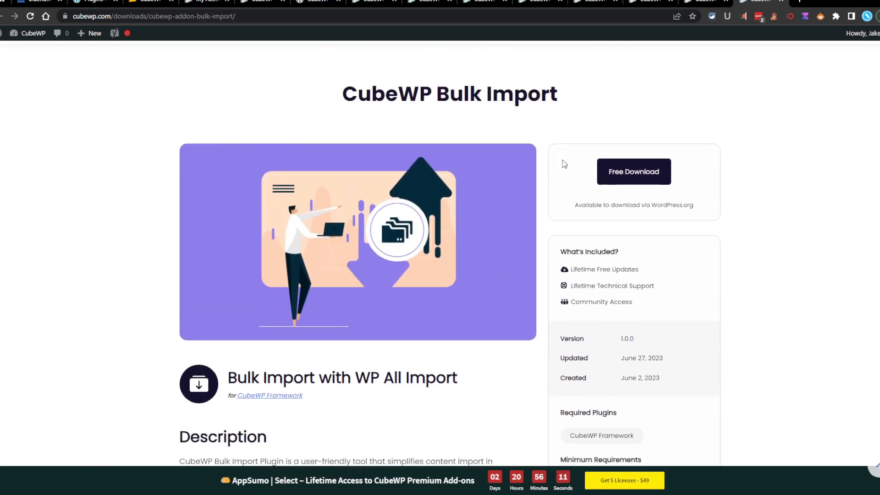
scroll(481, 359, up, 1)
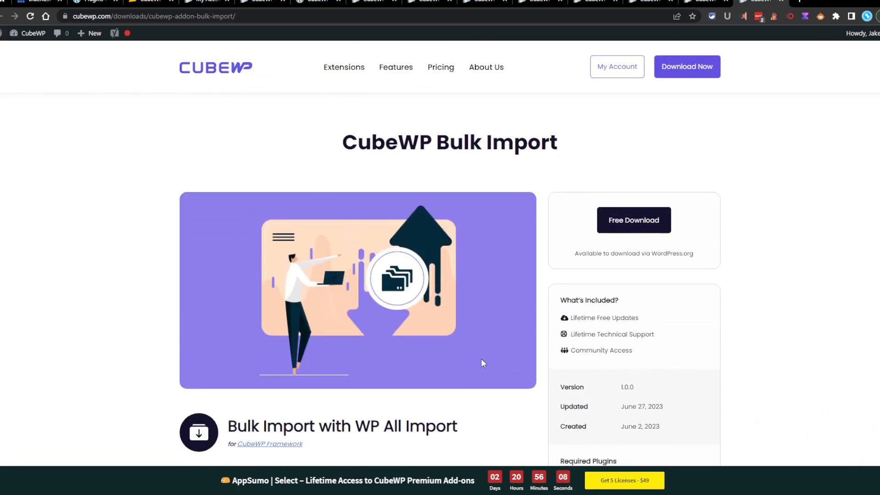
scroll(481, 359, down, 1)
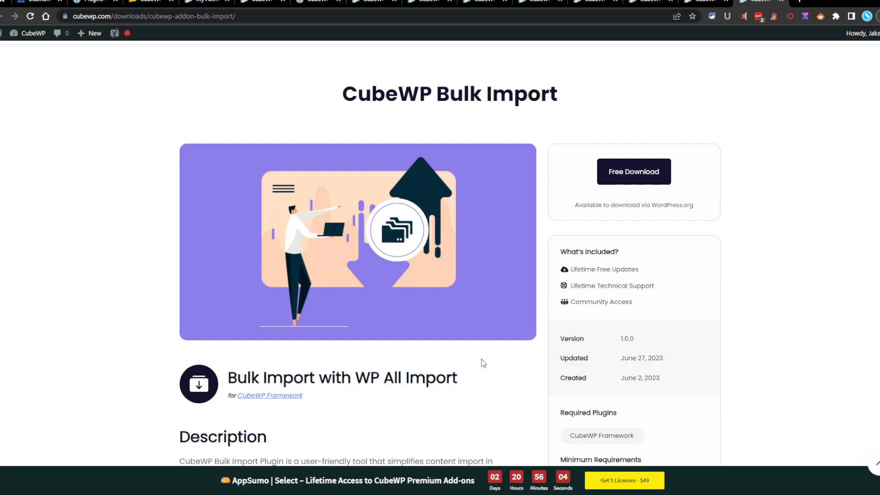
scroll(482, 359, down, 1)
scroll(484, 359, up, 2)
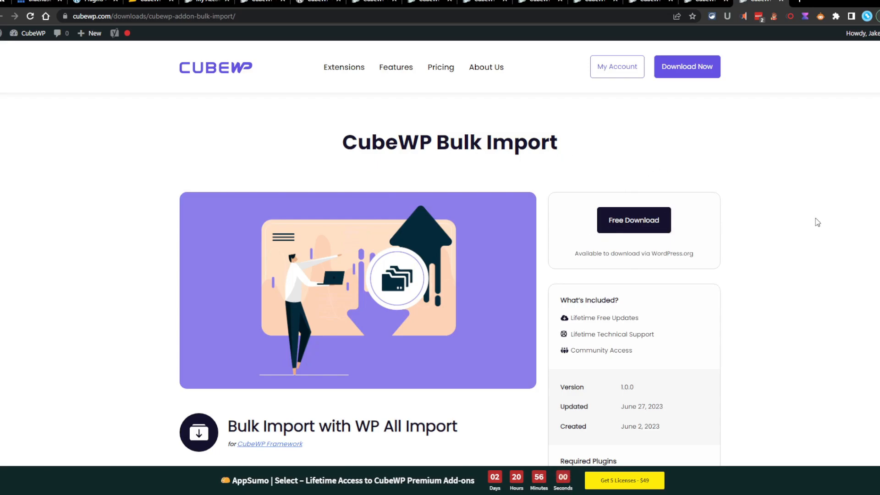
scroll(713, 147, down, 2)
scroll(338, 122, up, 2)
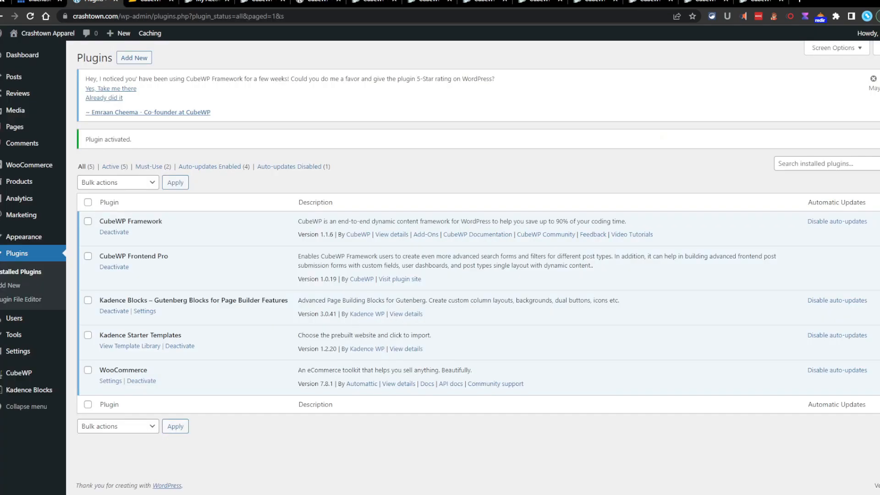
Switch to the CubeWP My Account page and look through the add-ons available in its downloads list.
click(206, 2)
scroll(339, 132, down, 10)
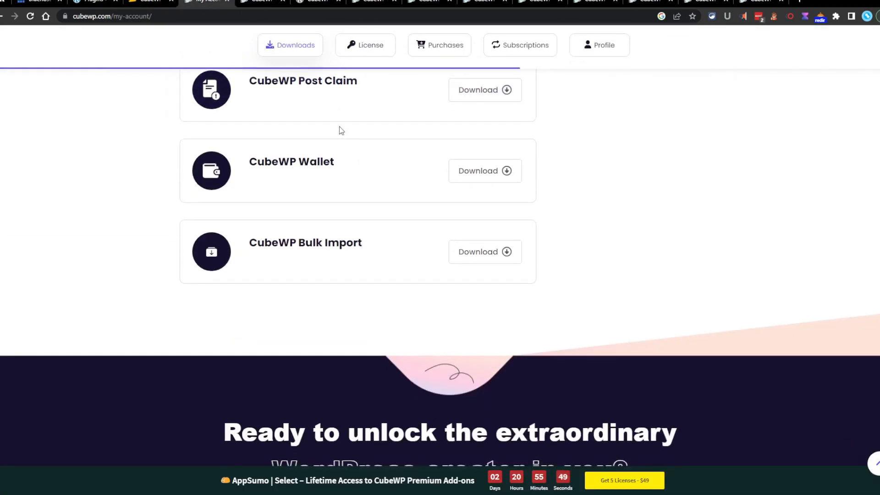
scroll(339, 132, up, 10)
Open the CubeWP pricing page and examine the upcoming CubeWP Booking and CubeWP WooCommerce extensions in the comparison table.
click(266, 3)
scroll(260, 305, up, 1)
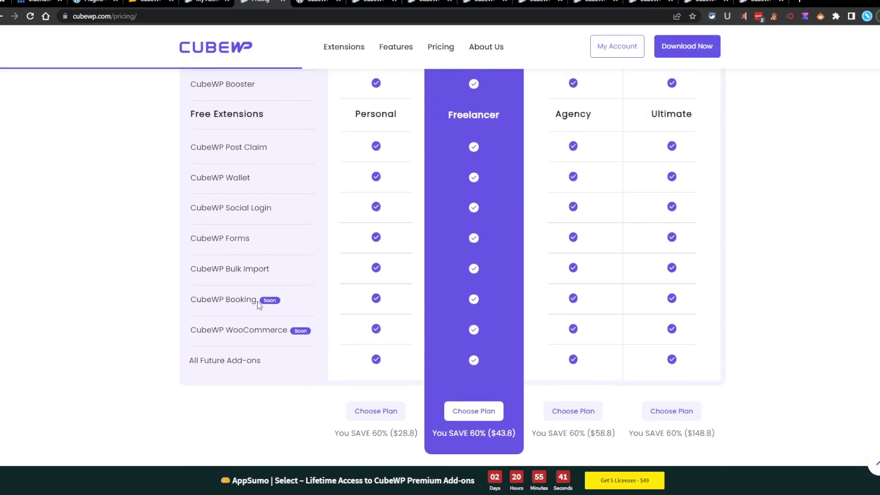
drag(191, 298, 269, 304)
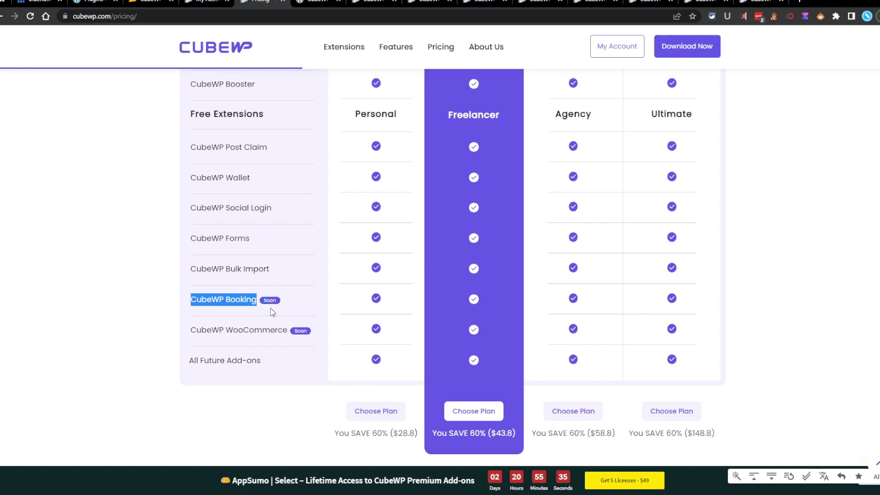
click(312, 310)
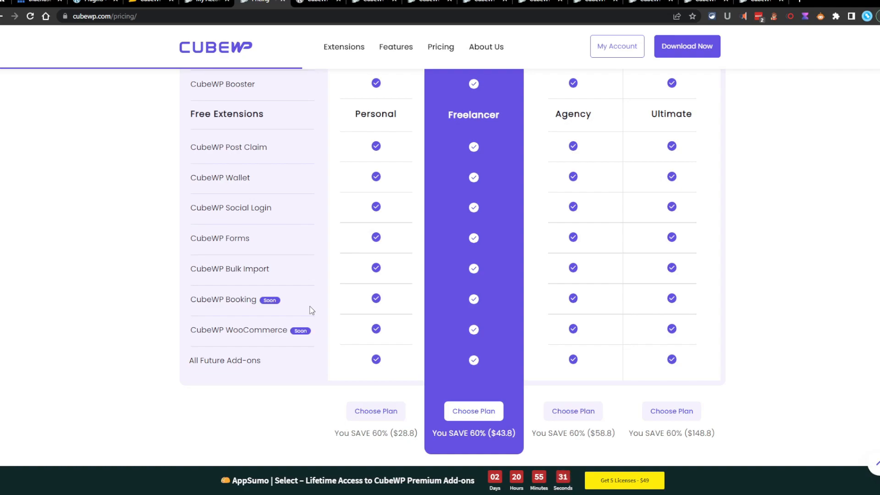
drag(190, 331, 288, 333)
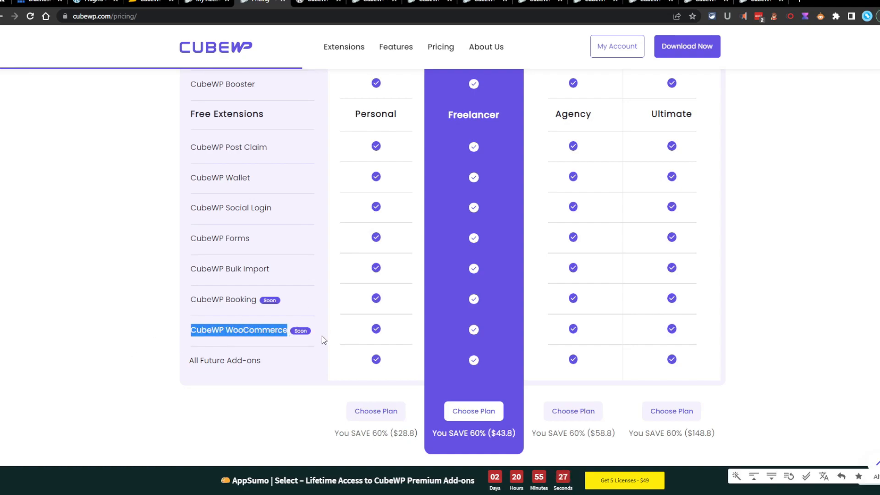
Review the paid and free extensions in the pricing comparison table, focusing on CubeWP Payments.
scroll(317, 330, up, 1)
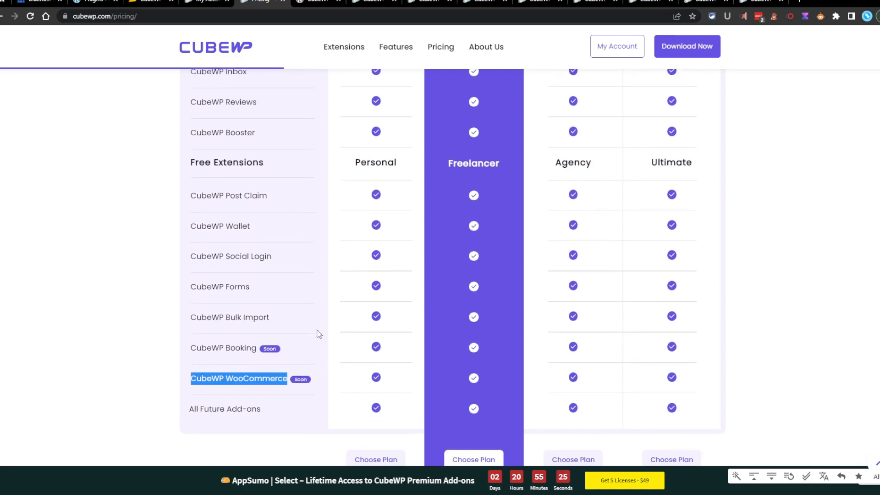
scroll(331, 393, up, 1)
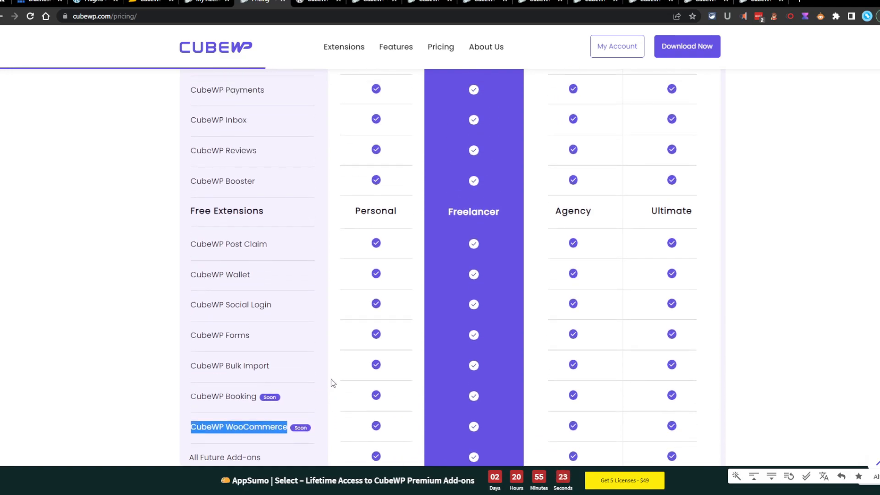
scroll(330, 383, up, 2)
triple_click(180, 198)
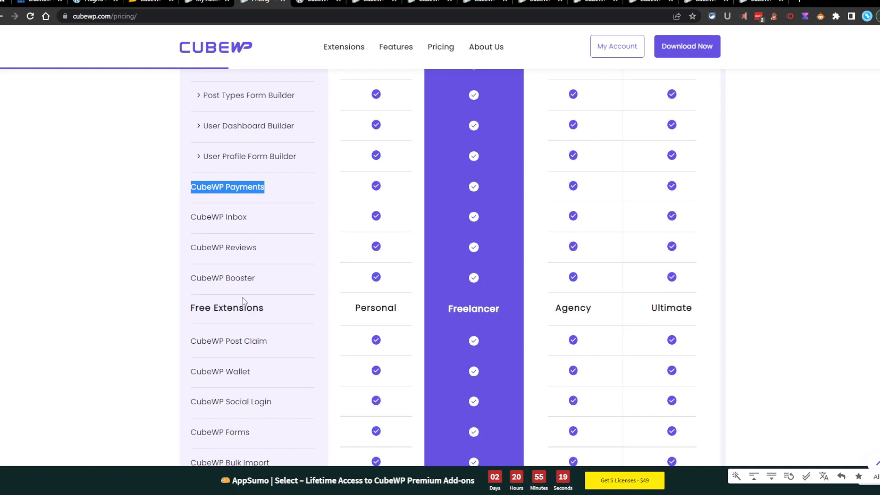
scroll(240, 338, down, 4)
scroll(123, 348, up, 5)
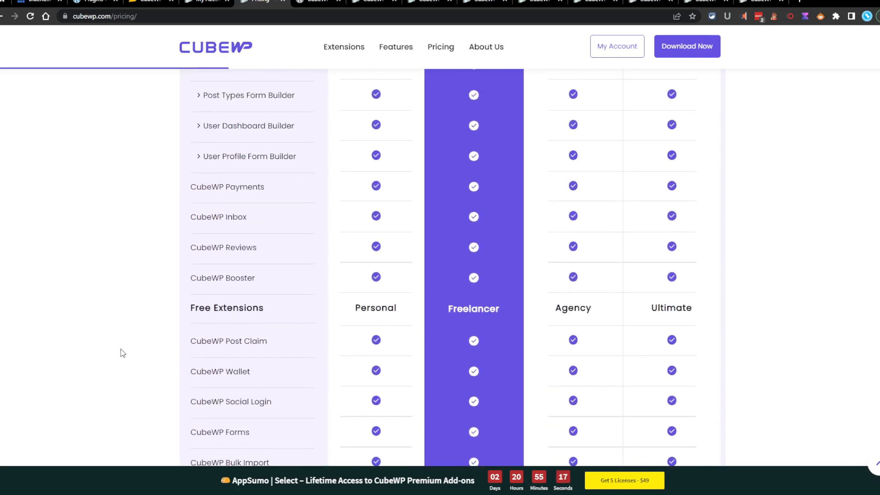
scroll(120, 350, down, 4)
scroll(117, 349, up, 2)
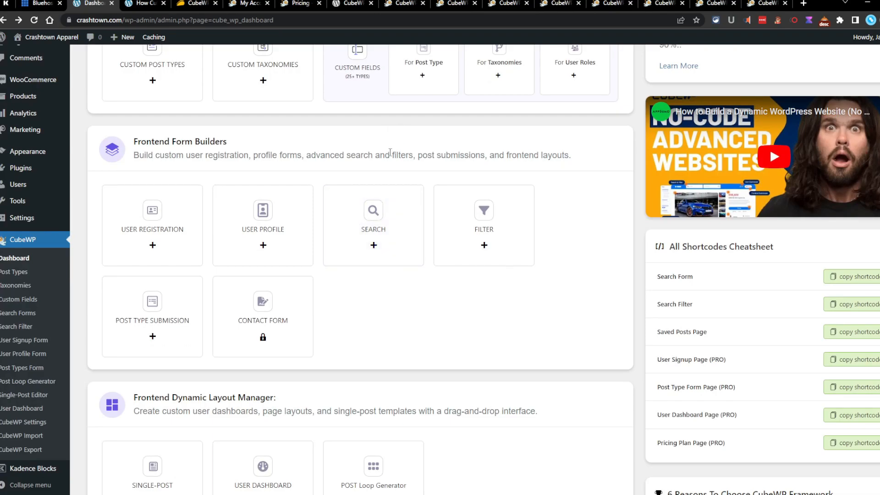
Go over the CubeWP dashboard in WordPress, the AppSumo deal terms, the CubeWP account overview and the pricing table.
scroll(422, 140, up, 5)
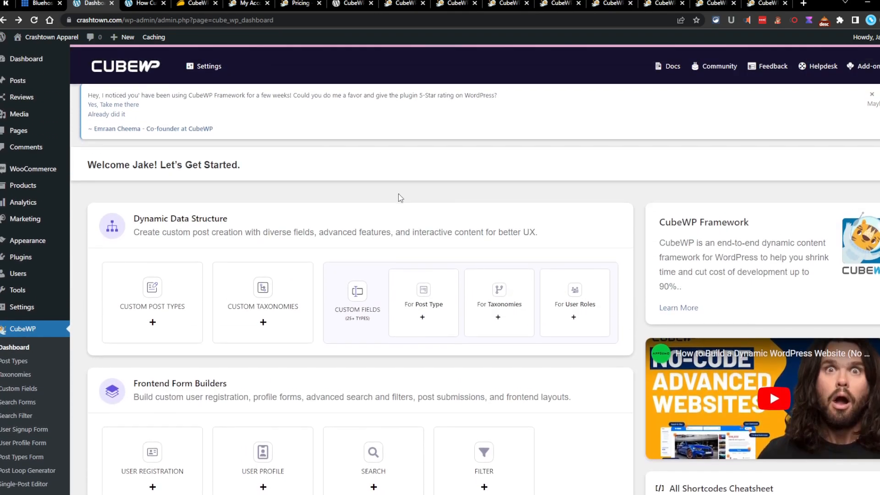
click(196, 4)
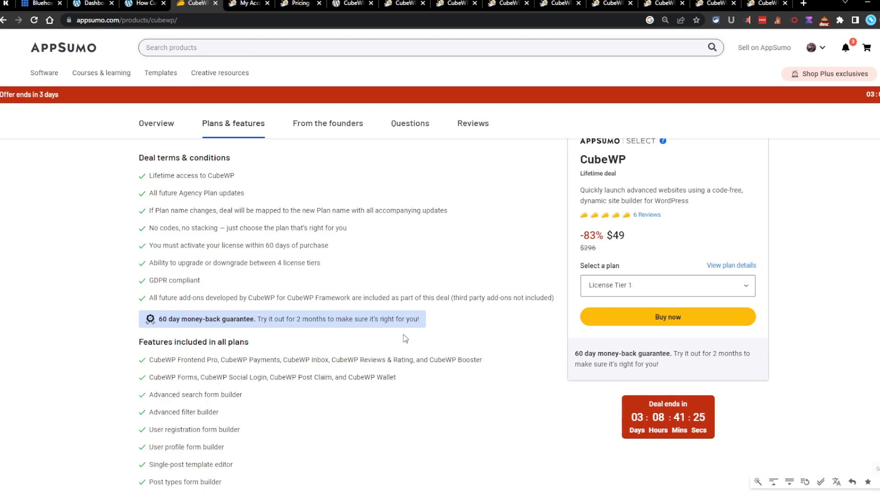
click(245, 3)
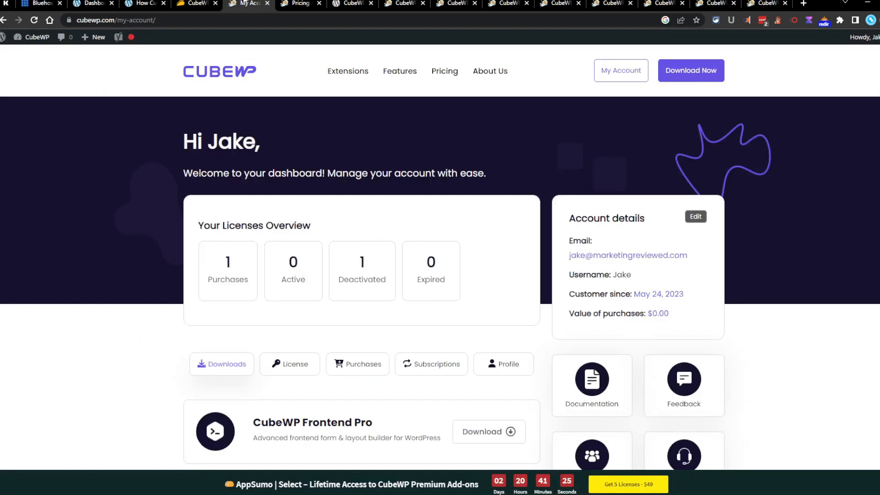
click(301, 3)
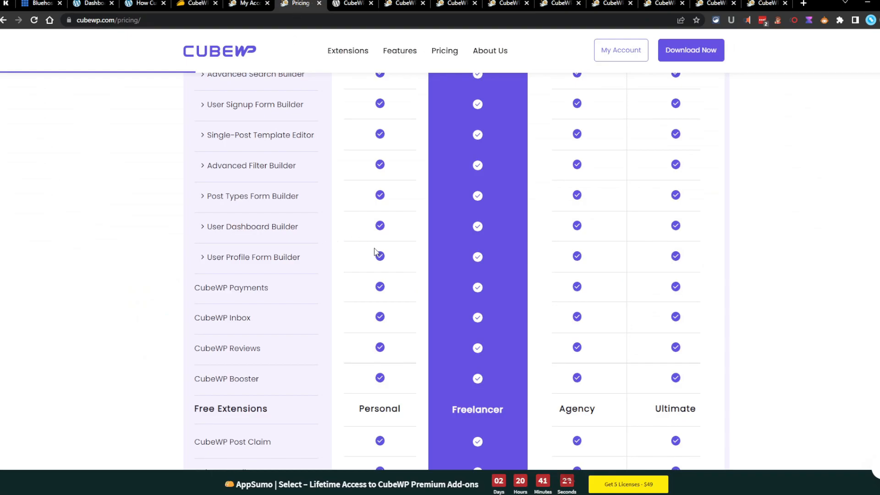
Review the add-on downloads in the CubeWP account and return to the CubeWP dashboard in WordPress.
click(248, 4)
scroll(342, 289, down, 15)
scroll(339, 275, up, 10)
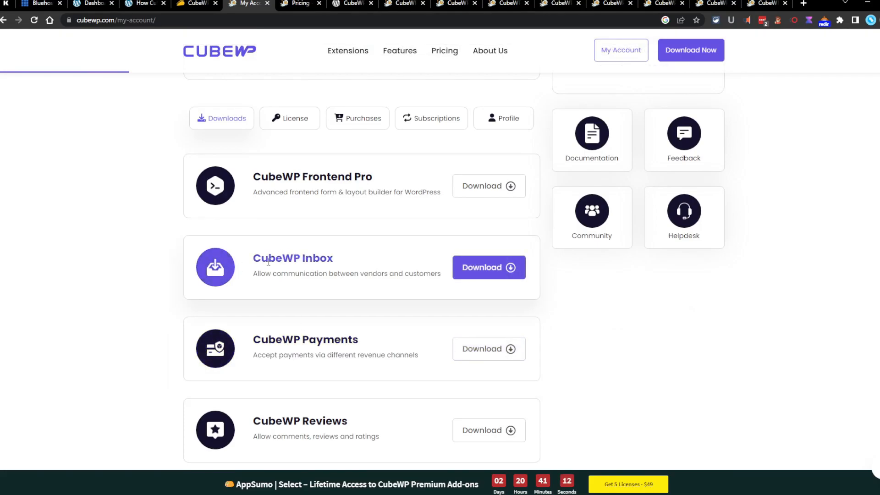
click(89, 4)
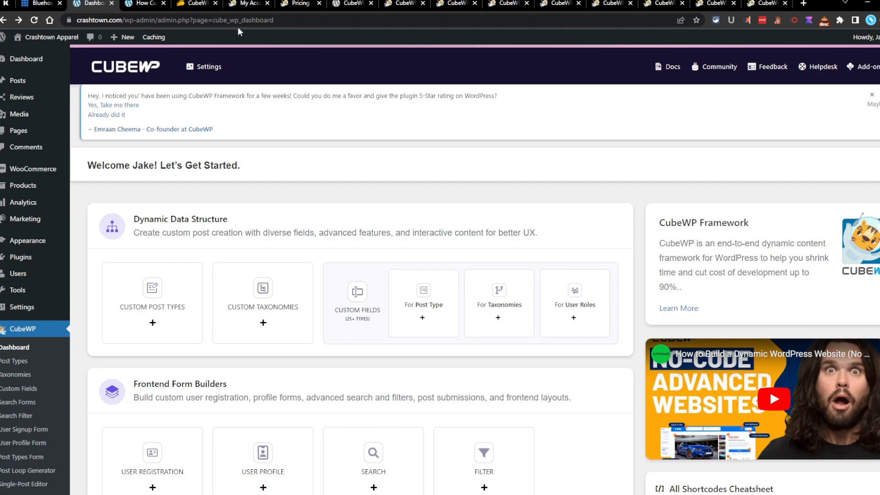
scroll(193, 102, down, 1)
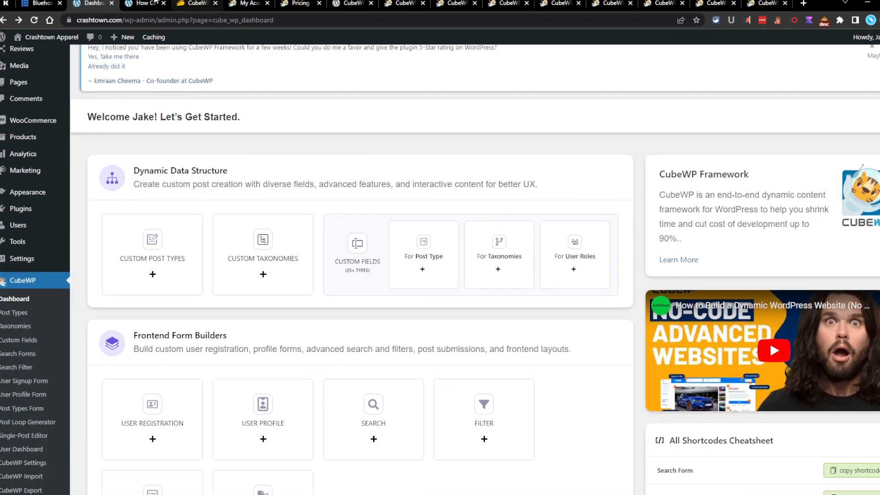
Switch to the AppSumo CubeWP deal page and look through its introduction, TL;DR and Overview section.
click(195, 3)
scroll(289, 239, up, 10)
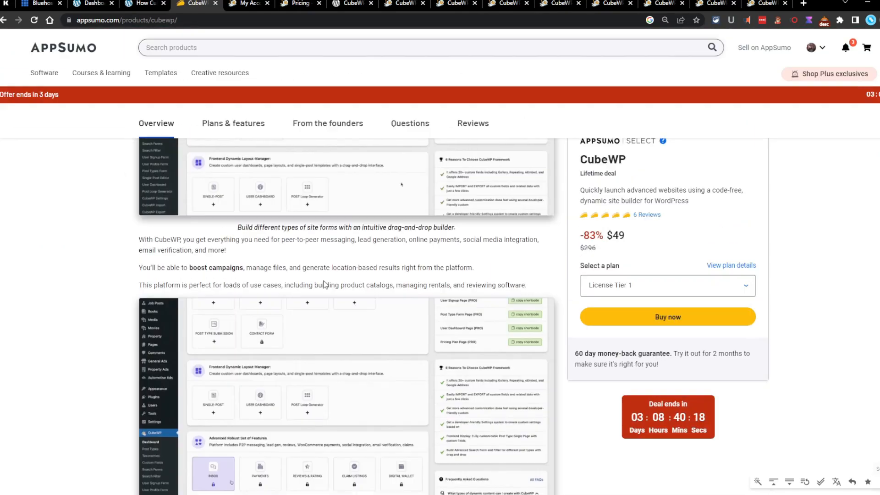
scroll(367, 214, up, 12)
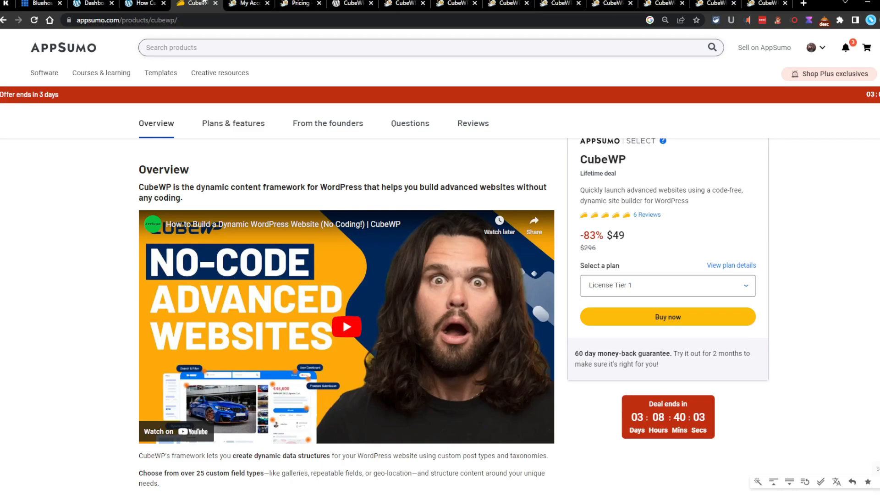
scroll(147, 181, up, 10)
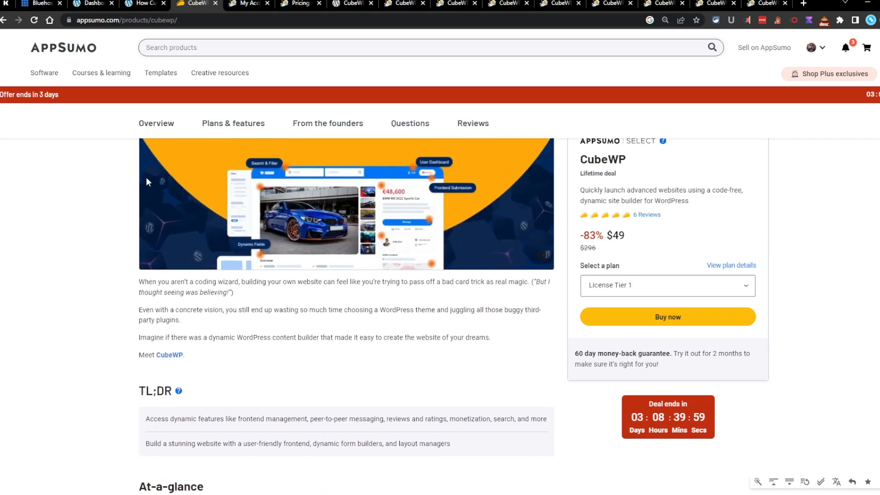
scroll(144, 175, down, 3)
scroll(337, 299, down, 20)
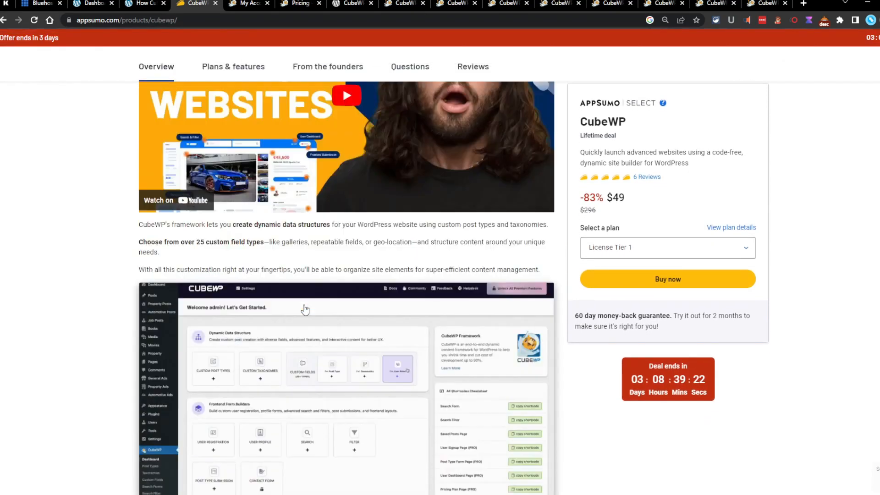
Set the third plan card on the AppSumo deal page to License Tier 4 and highlight its website license allowance.
scroll(481, 257, down, 8)
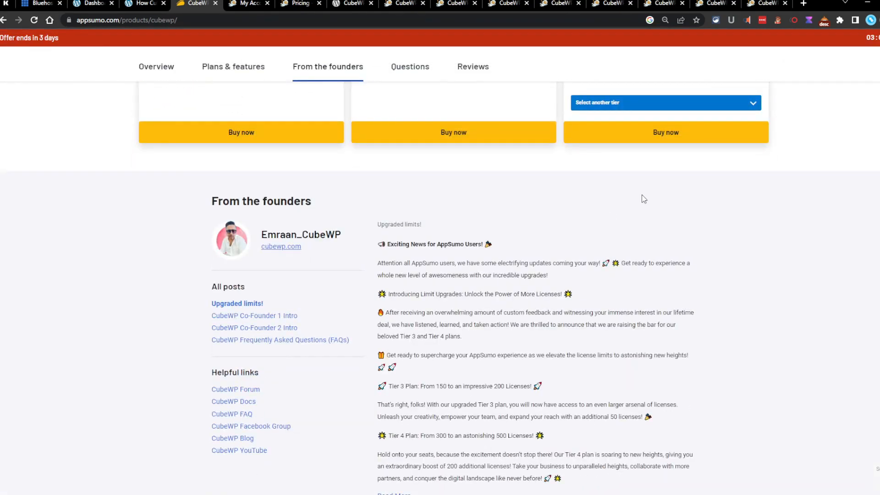
scroll(633, 276, up, 5)
click(625, 343)
click(629, 385)
triple_click(640, 315)
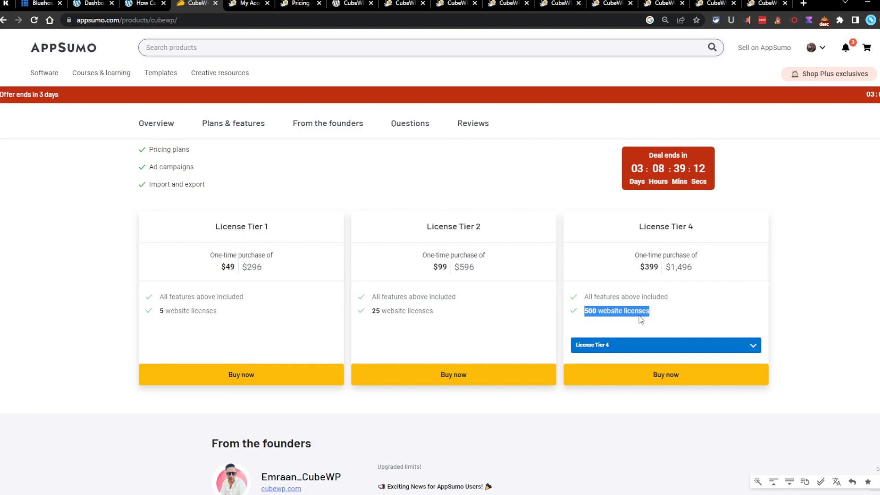
Clear the highlighted license allowance on the AppSumo plan card and look over the deal page and the CubeWP account page.
click(686, 314)
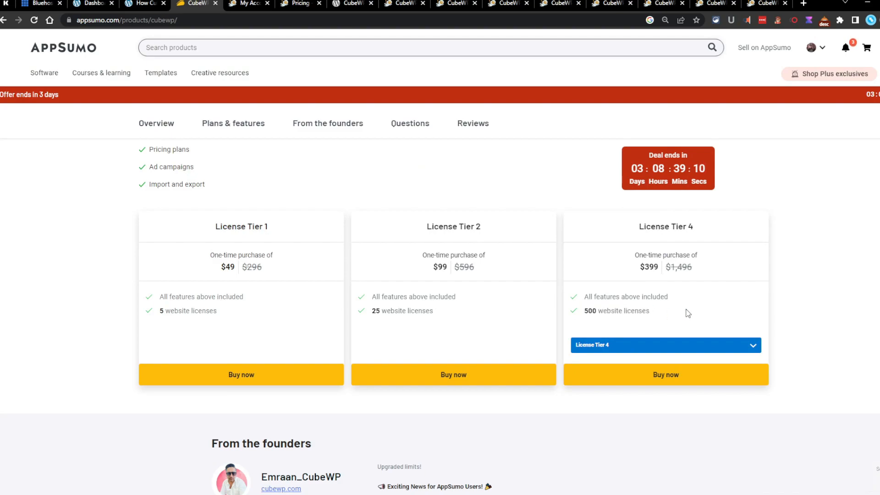
scroll(388, 165, up, 1)
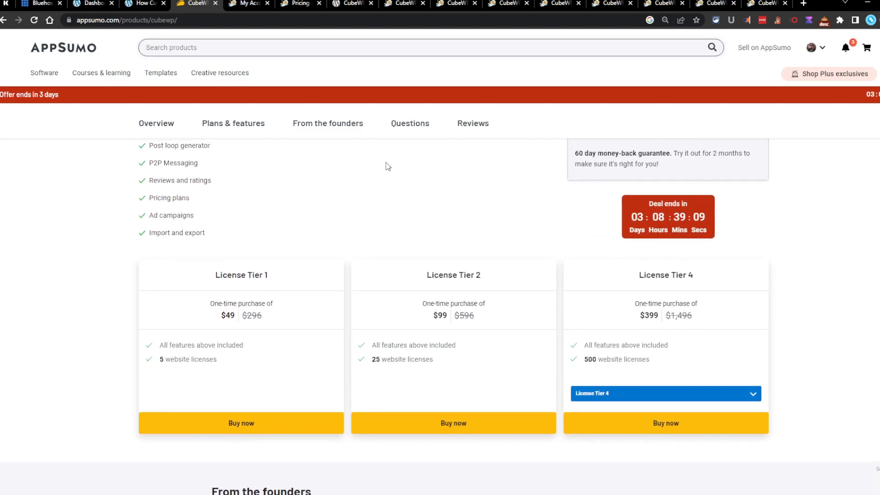
click(257, 4)
click(192, 4)
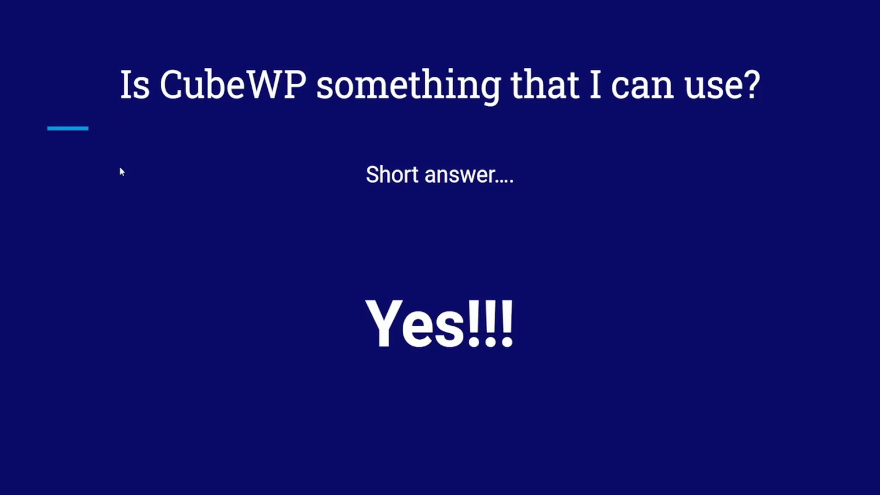
click(116, 209)
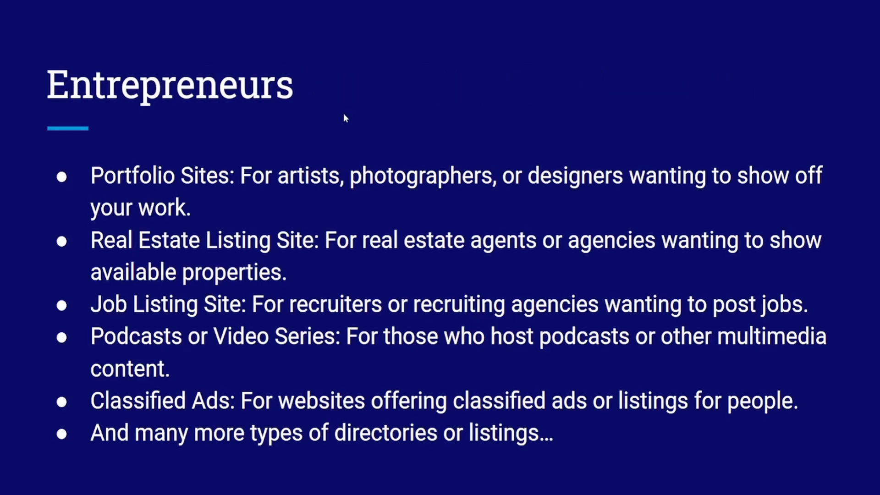
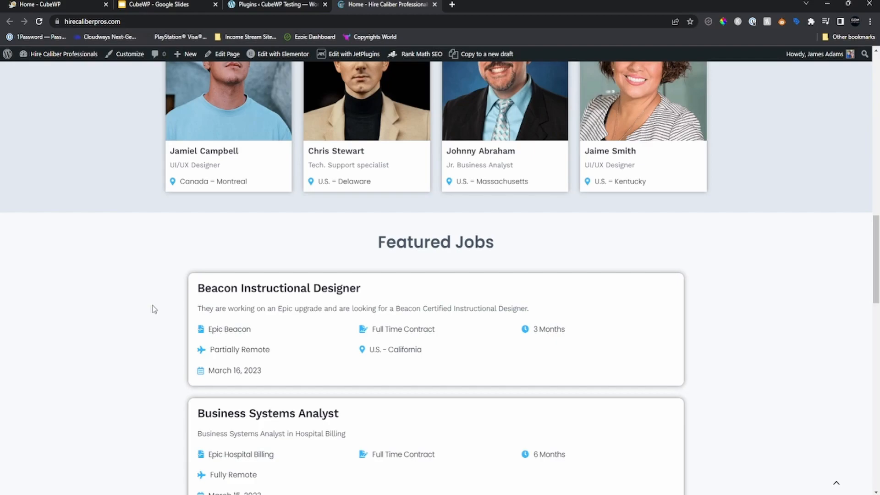
scroll(131, 338, up, 3)
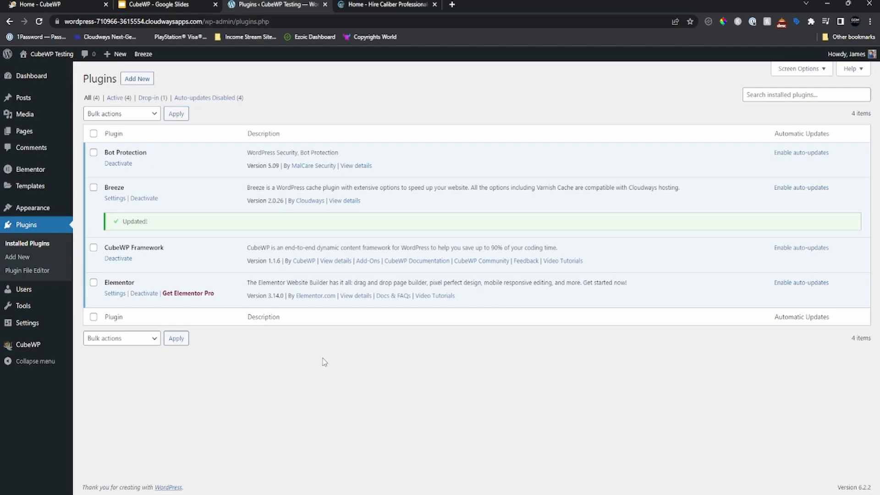
Open the CubeWP custom post types list in WordPress and dismiss its AppSumo promotional banner.
mouse_move(23, 347)
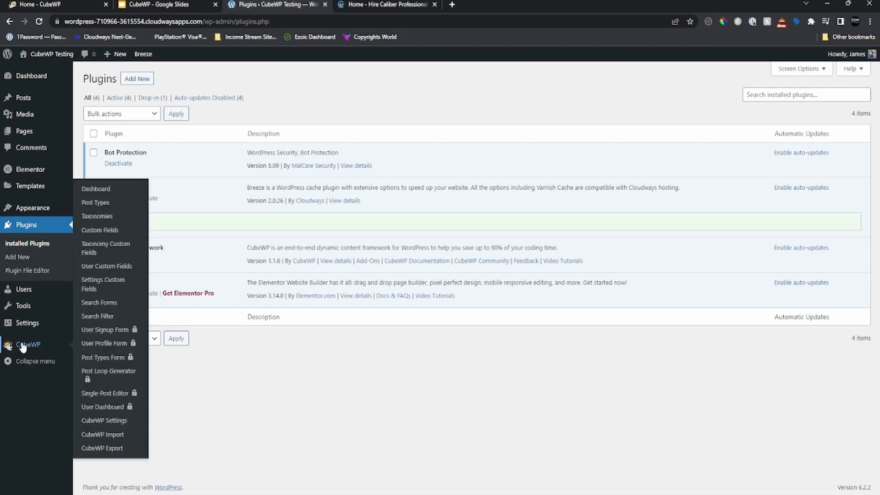
click(102, 204)
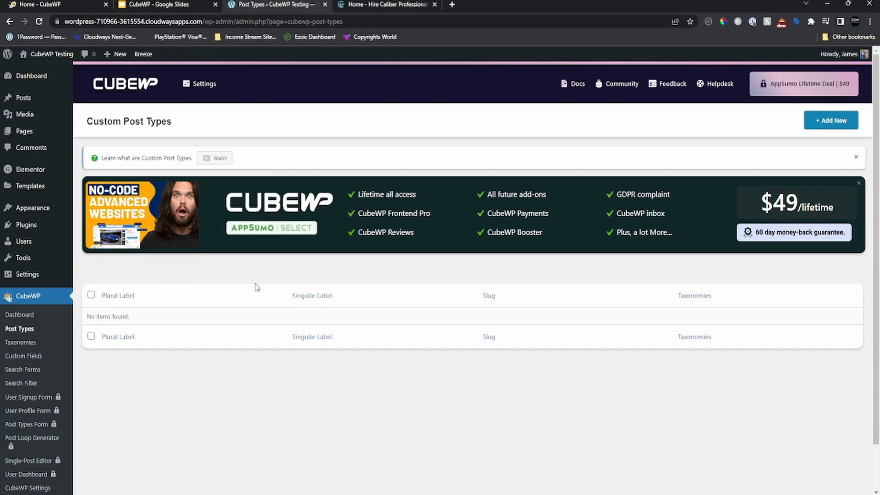
click(860, 184)
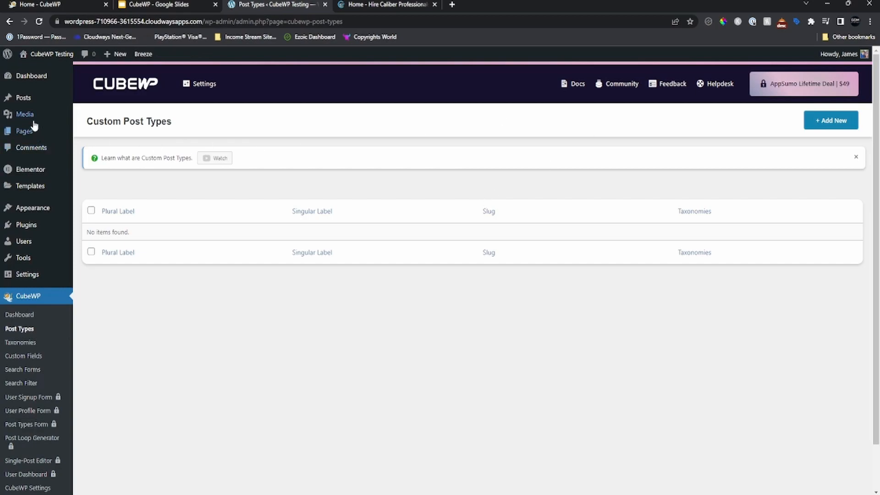
mouse_move(27, 120)
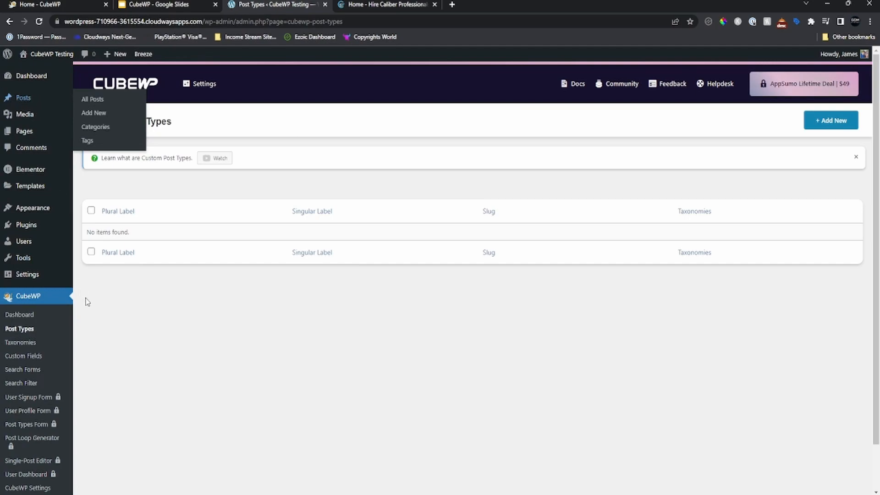
Start a new post type with slug "podcast", plural label "Podcasts", singular label "Podcast" and description "For Podcasts".
click(833, 121)
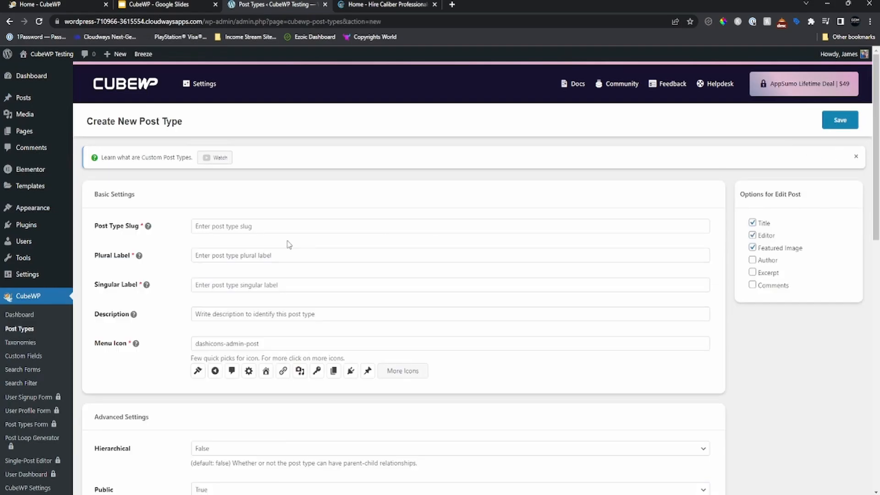
click(251, 228)
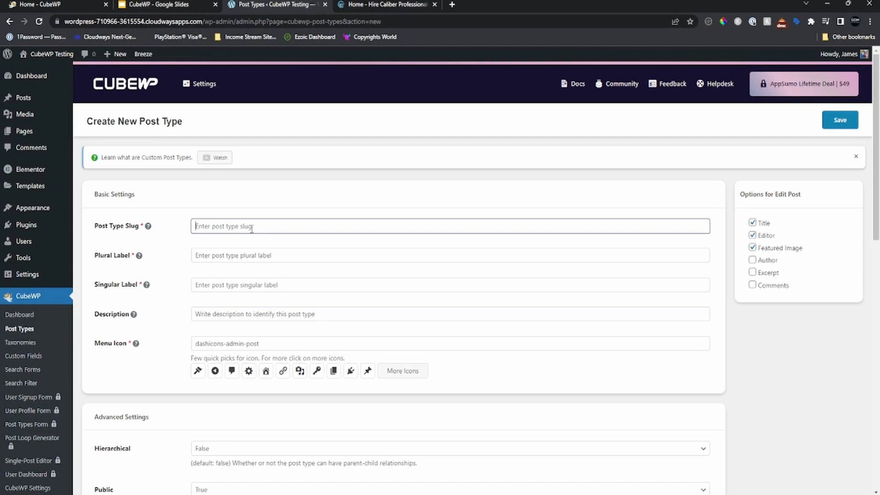
text(podcast)
key(Tab)
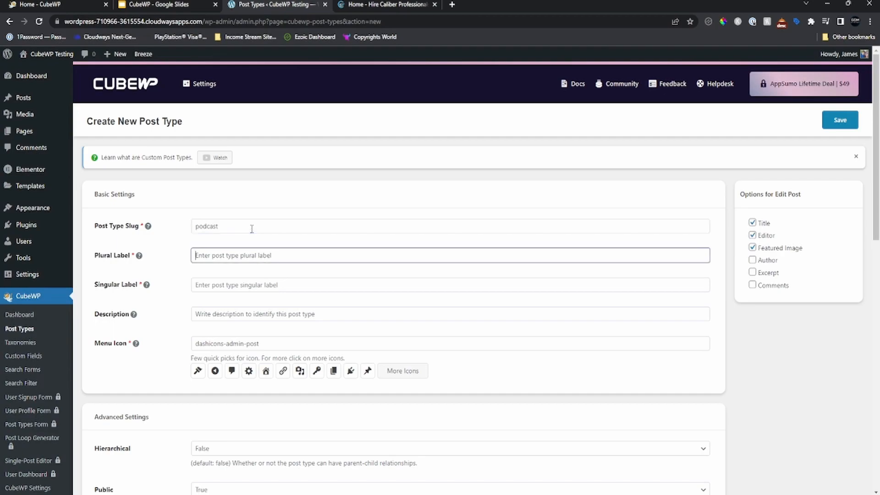
text(Podcasts)
key(Tab)
text(Podcast)
key(Tab)
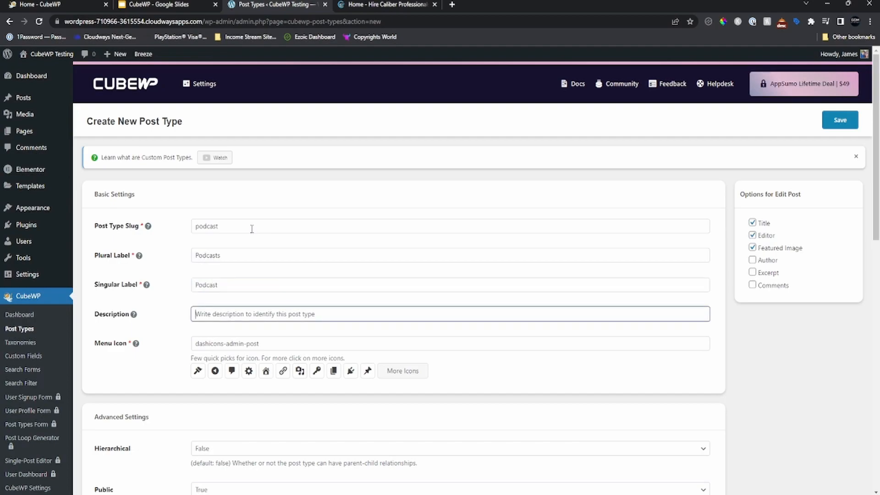
text(For Podca)
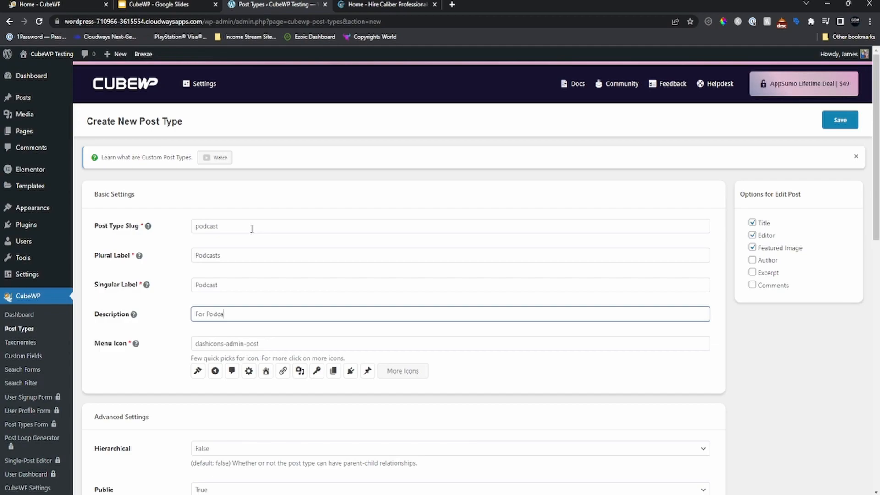
text(sts)
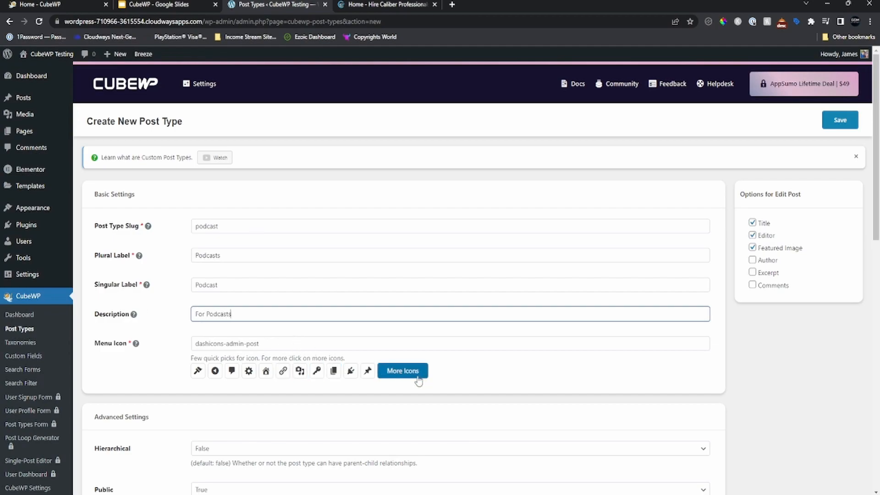
Find the microphone icon in the Dashicons library by filtering for "mic" and set the post type's menu icon to dashicons-microphone.
click(404, 372)
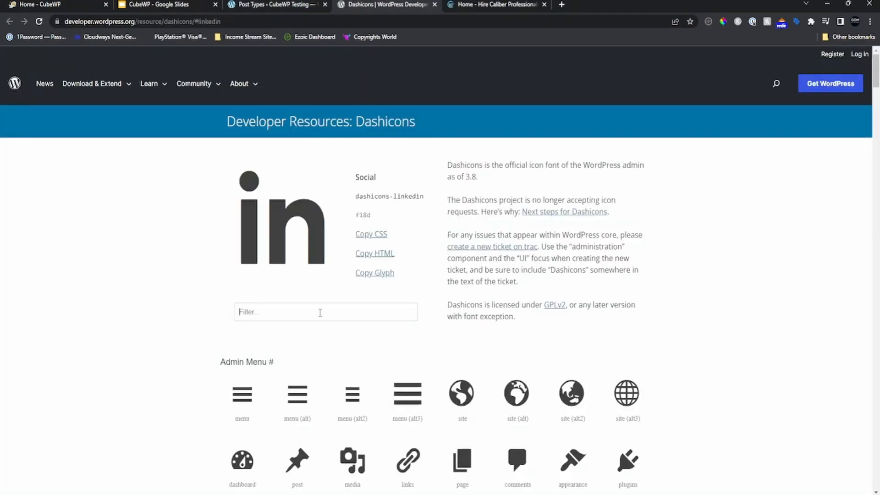
click(320, 313)
text(mic)
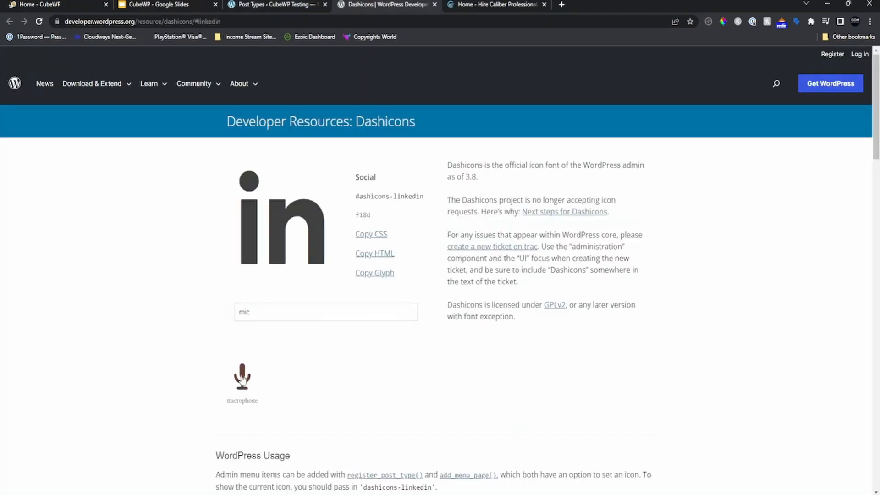
click(242, 379)
scroll(245, 294, up, 2)
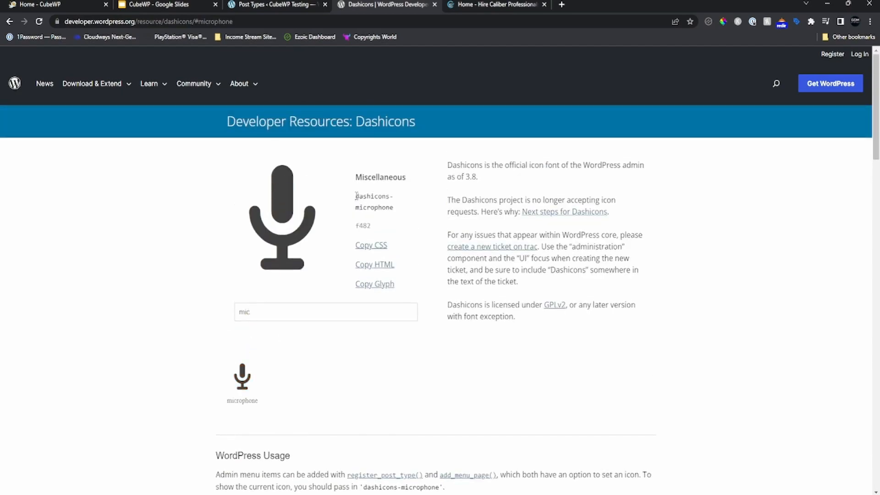
drag(355, 196, 397, 210)
key(ctrl+c)
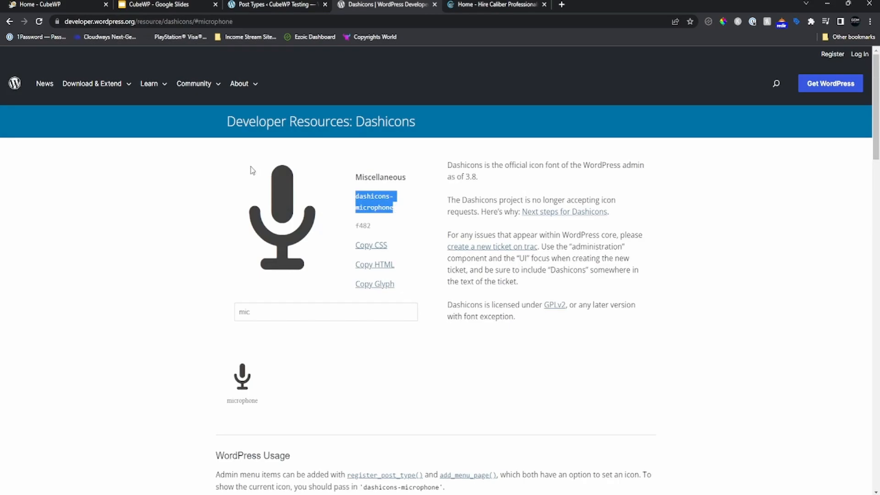
click(265, 8)
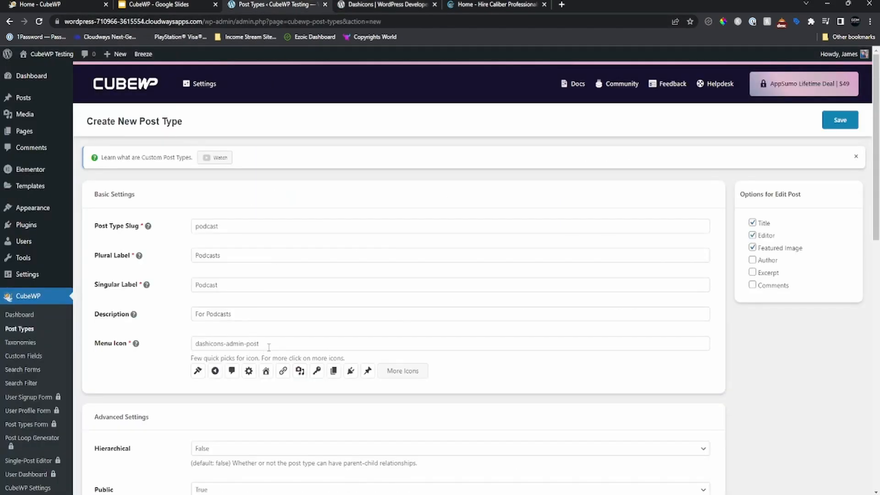
drag(269, 345, 184, 349)
key(ctrl+v)
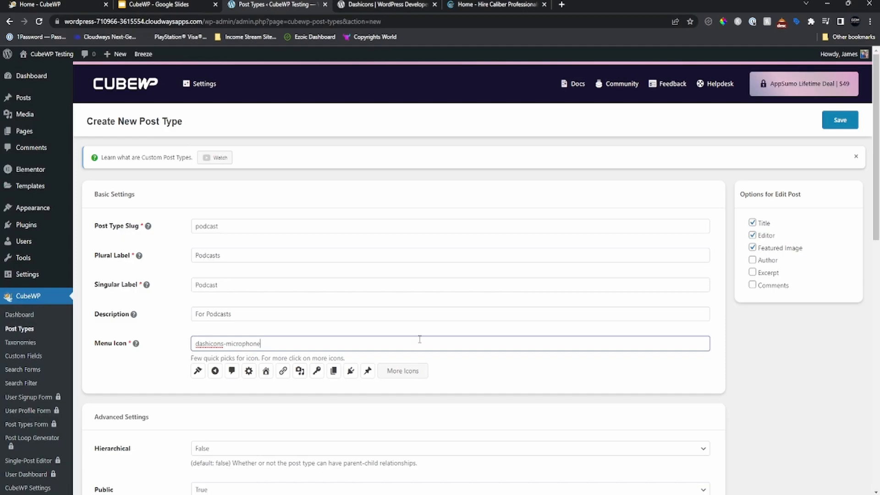
Review the post type's advanced settings, enable the Author option for editing posts, and save the Podcasts post type.
scroll(356, 301, down, 2)
scroll(356, 302, down, 3)
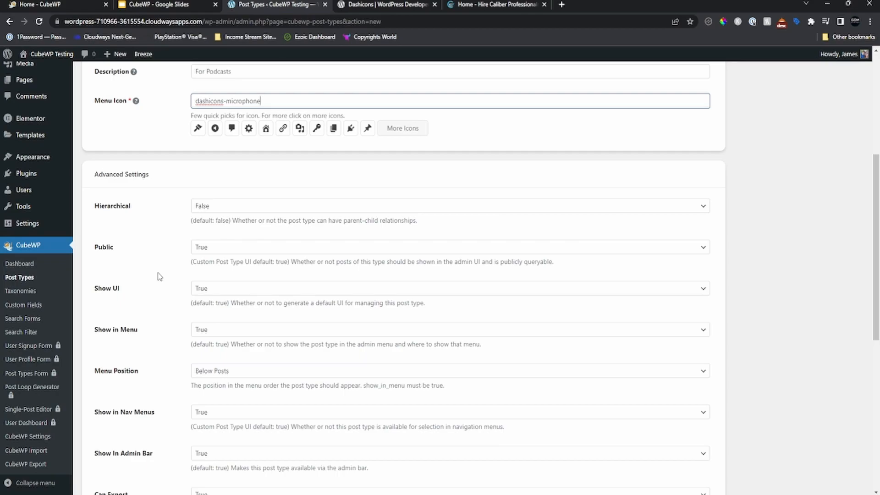
scroll(160, 277, down, 7)
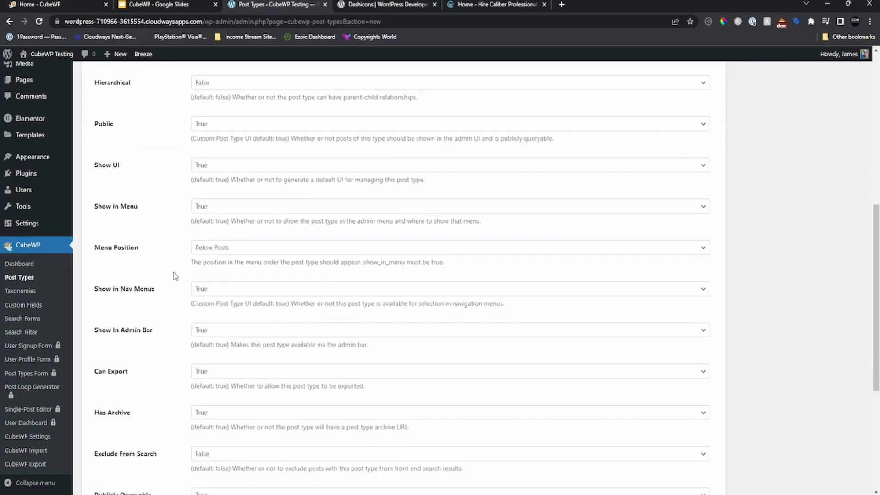
scroll(174, 276, up, 12)
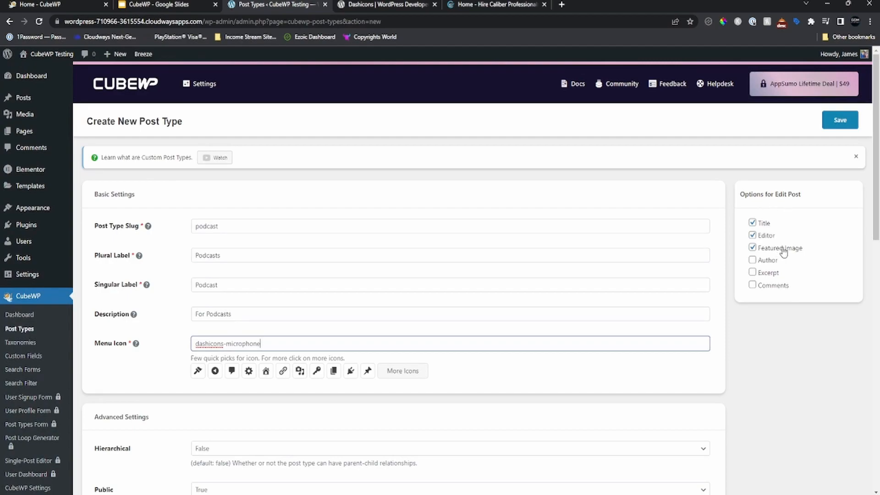
click(769, 262)
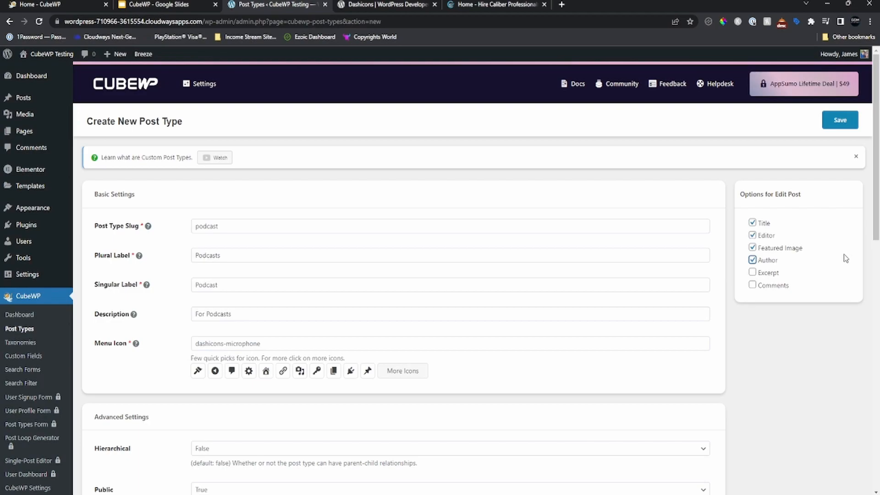
click(842, 121)
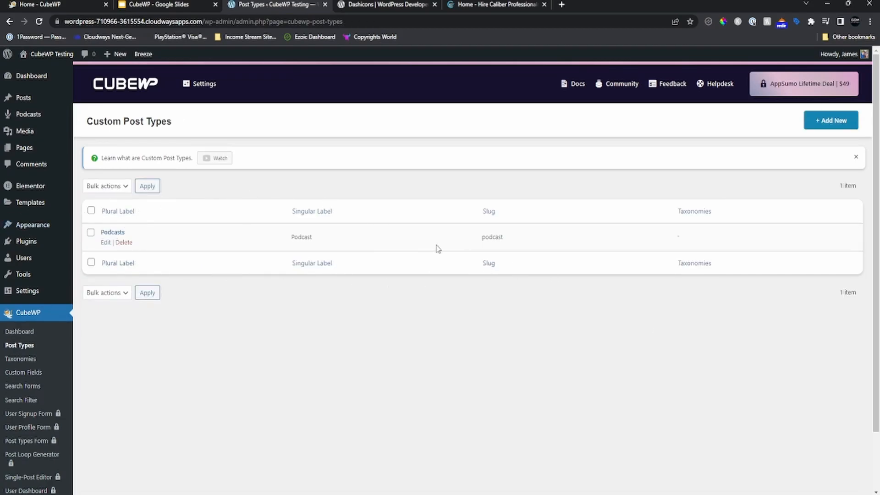
Start a new CubeWP taxonomy with slug "seasons", plural label "Seasons" and singular label "Season".
mouse_move(39, 123)
click(20, 360)
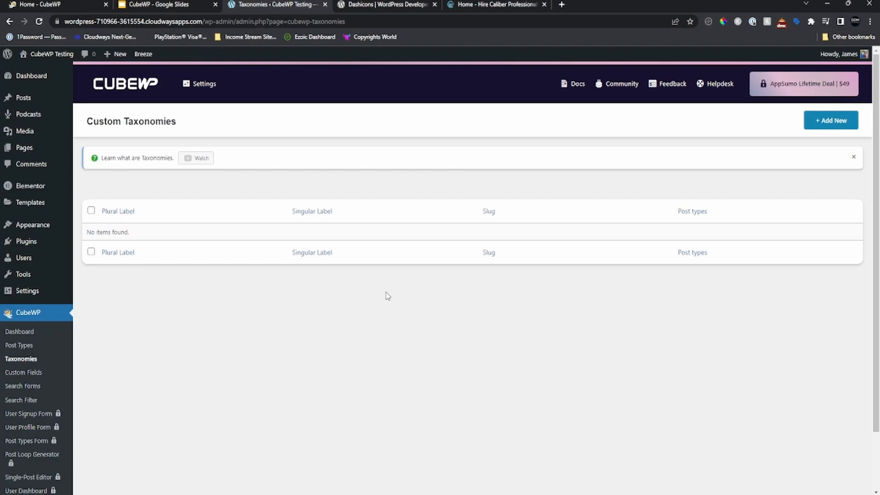
click(834, 122)
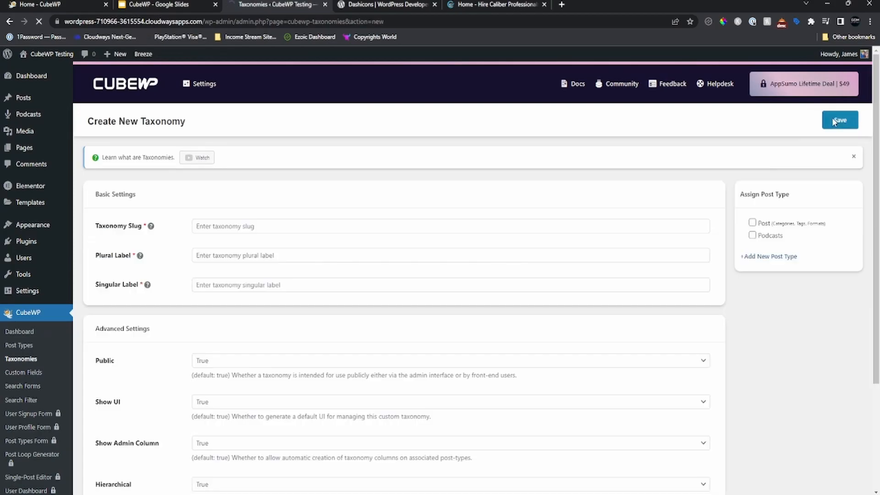
click(275, 231)
text(seasons)
key(Tab)
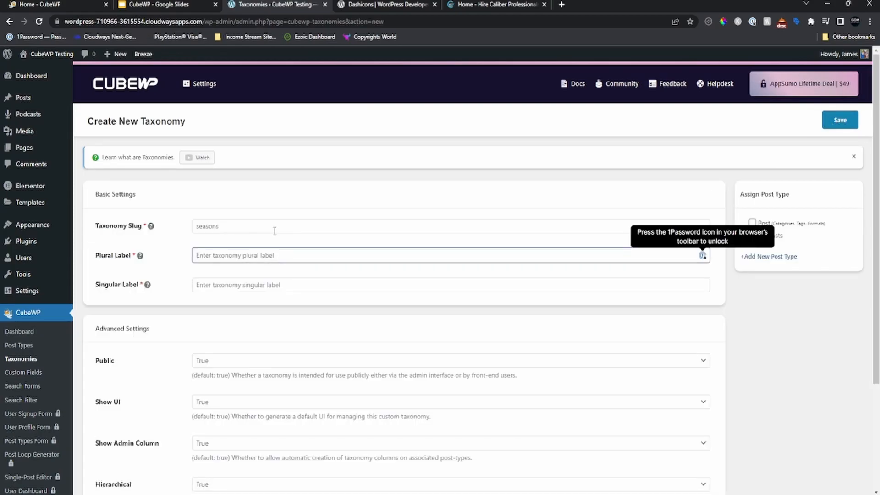
text(Seasons)
key(Tab)
text(Season)
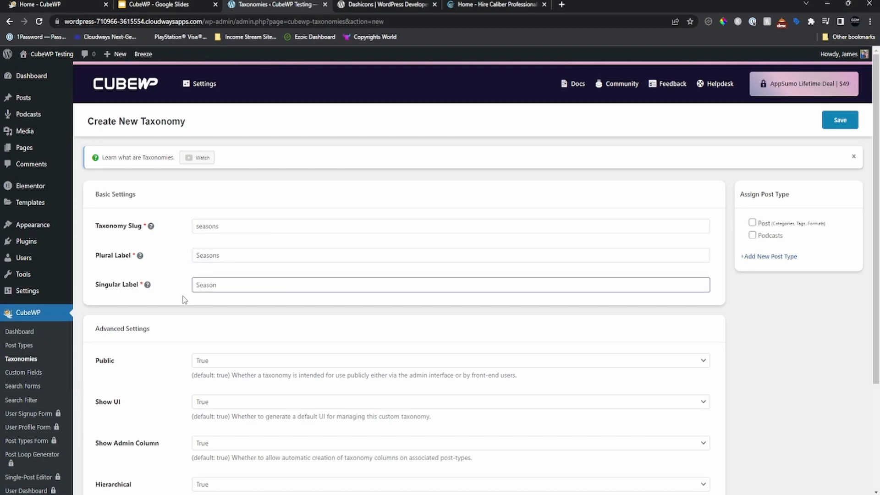
Assign the Seasons taxonomy to the Podcasts post type and save it.
scroll(183, 296, down, 3)
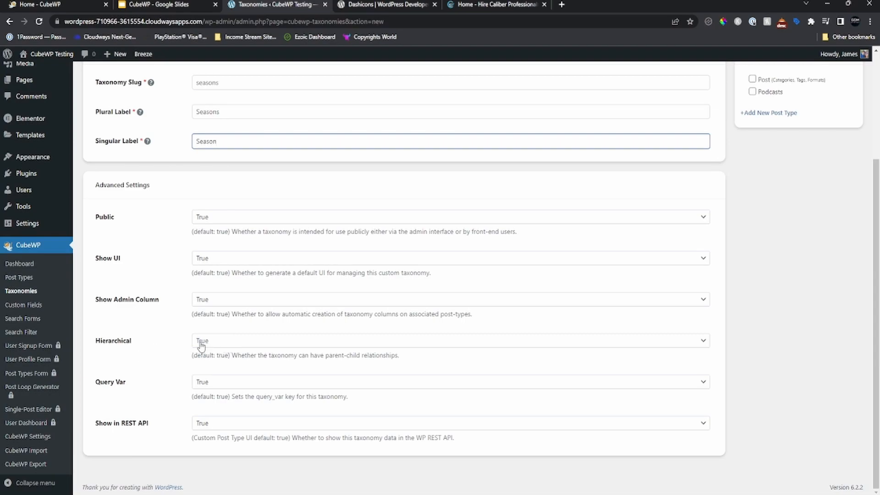
scroll(514, 394, up, 3)
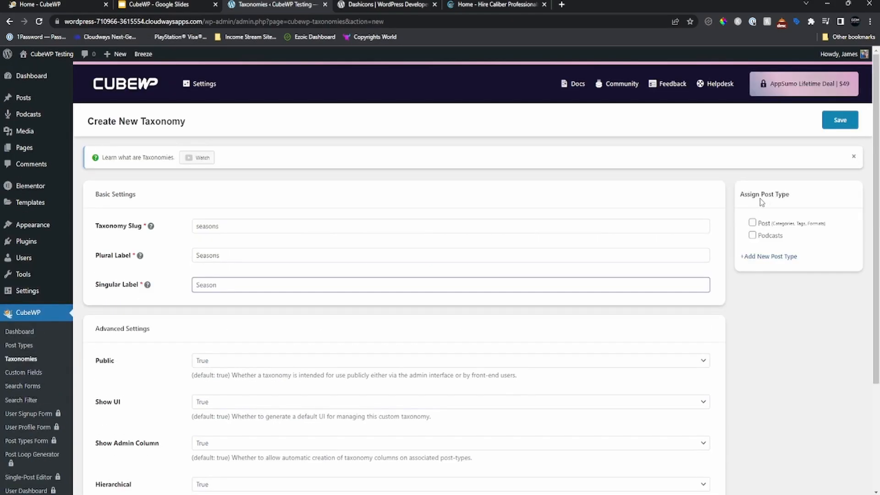
click(752, 236)
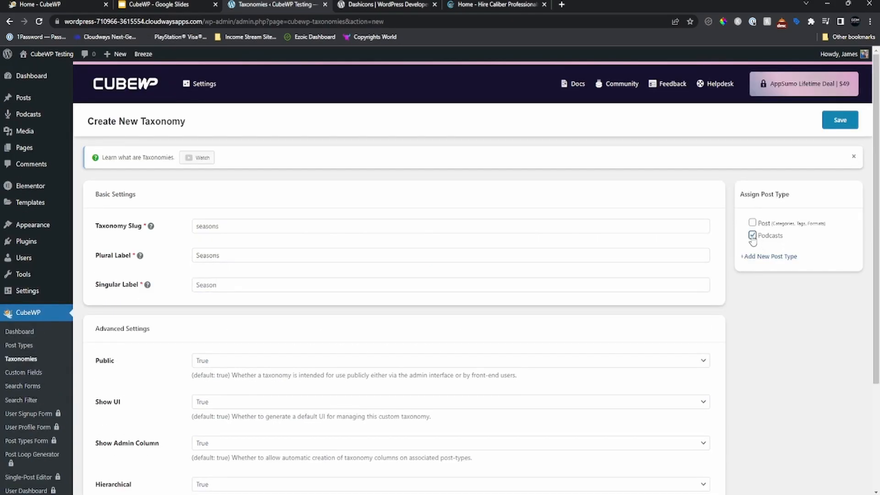
click(841, 122)
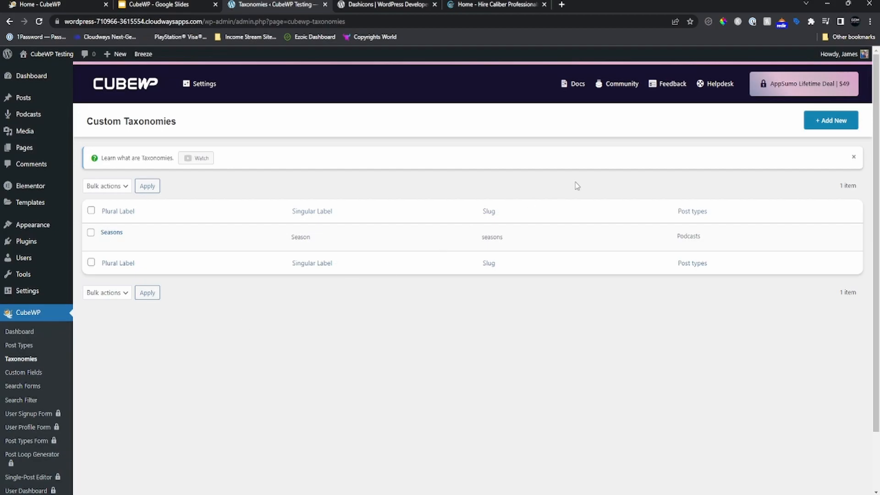
Start a new CubeWP taxonomy with slug "episodes", plural label "Episodes" and singular label "Episode".
click(831, 120)
click(291, 229)
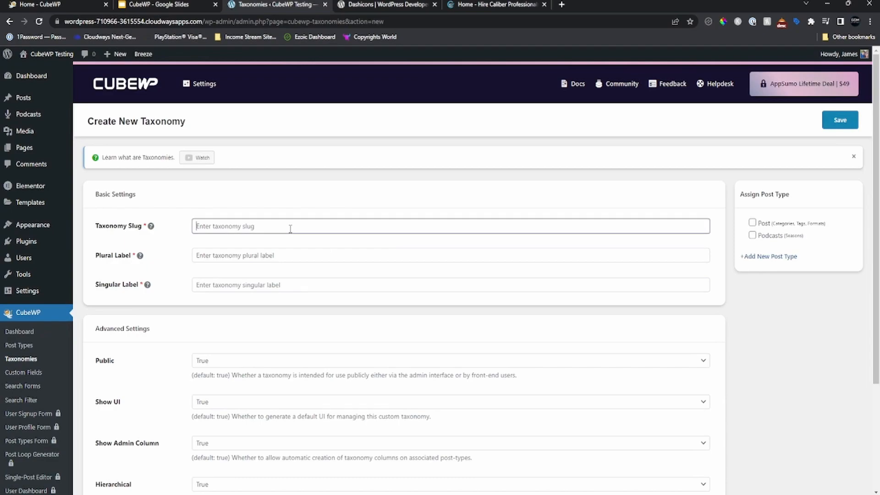
text(episodes)
key(Tab)
text(Epis)
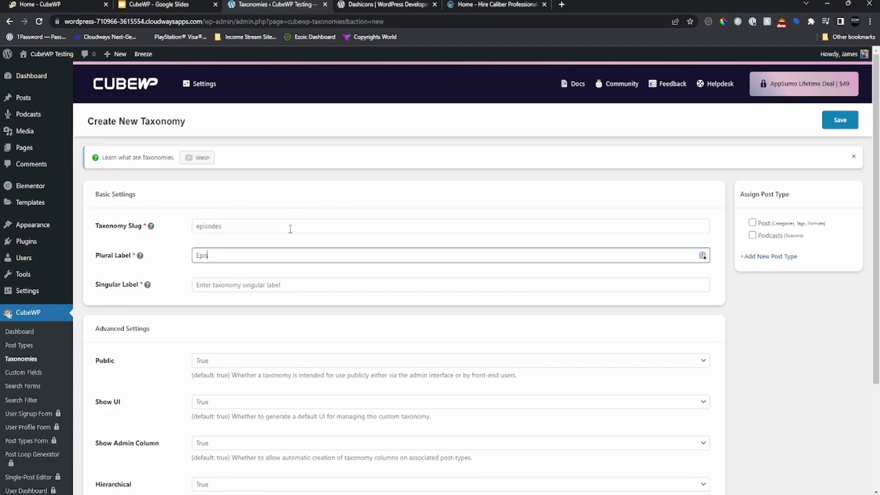
text(odes)
key(Tab)
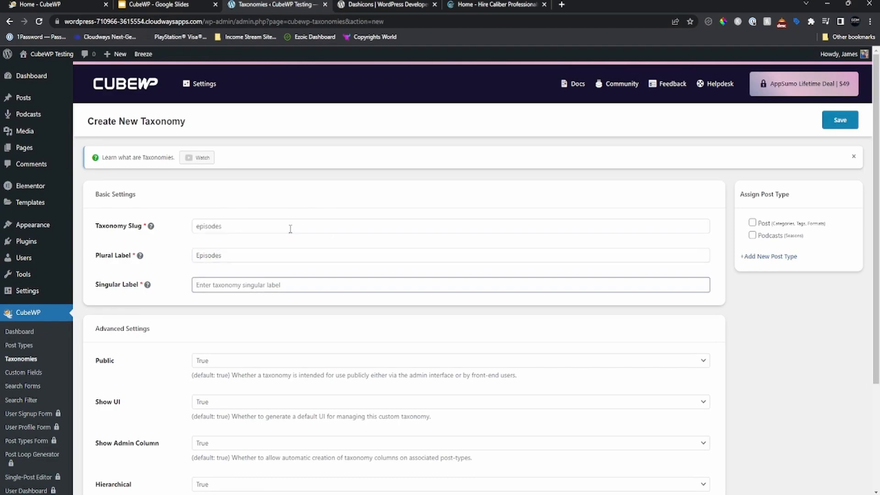
text(Episode)
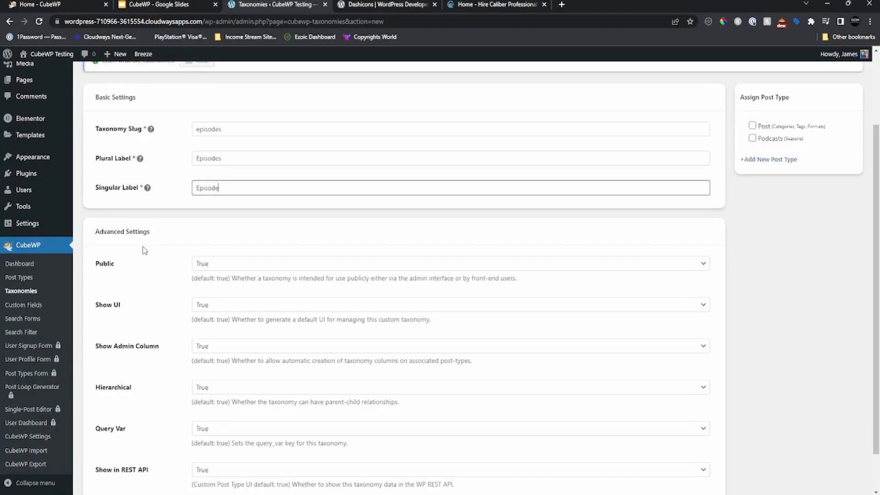
Set the Episodes taxonomy's Hierarchical option to False, assign it to the Podcasts post type and save it.
scroll(94, 366, down, 1)
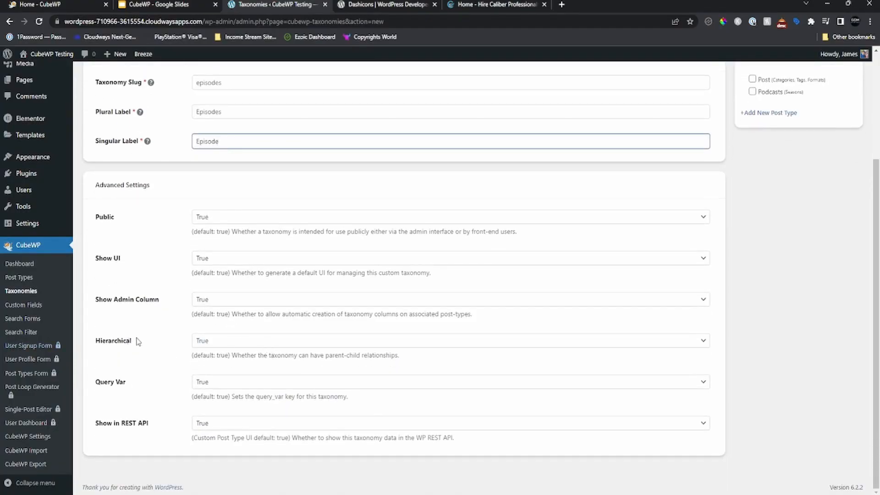
click(288, 342)
click(244, 366)
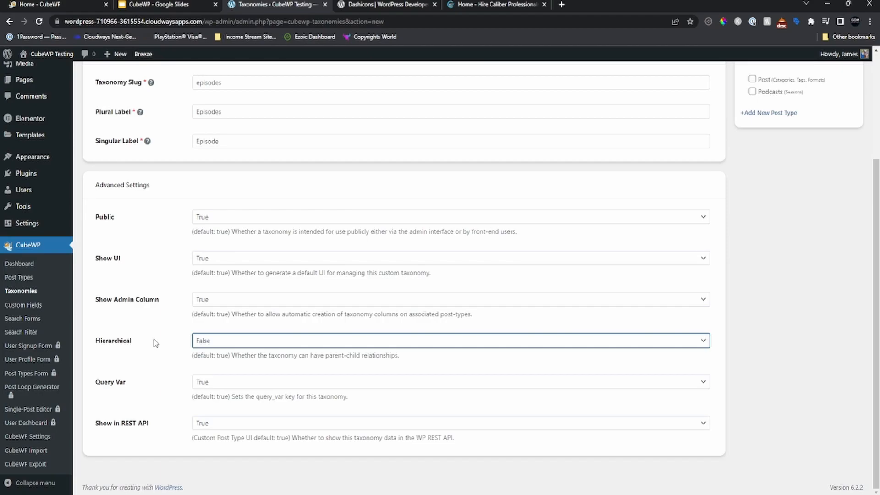
scroll(154, 343, up, 3)
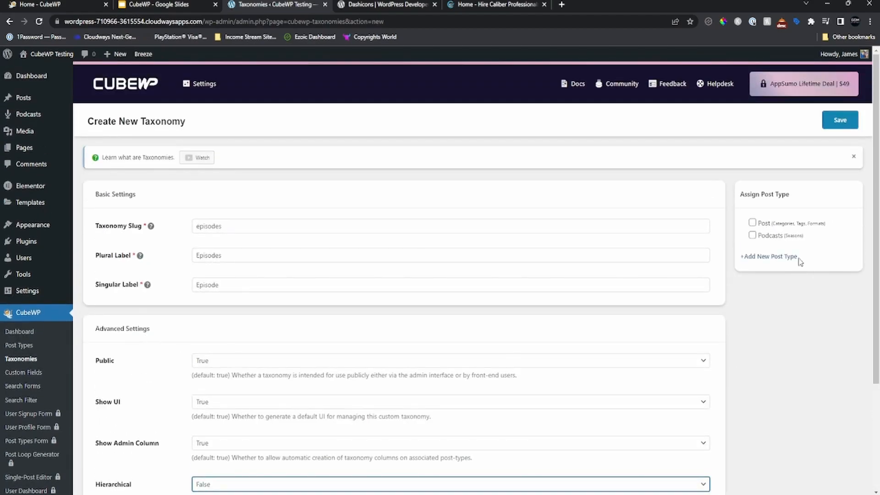
click(752, 235)
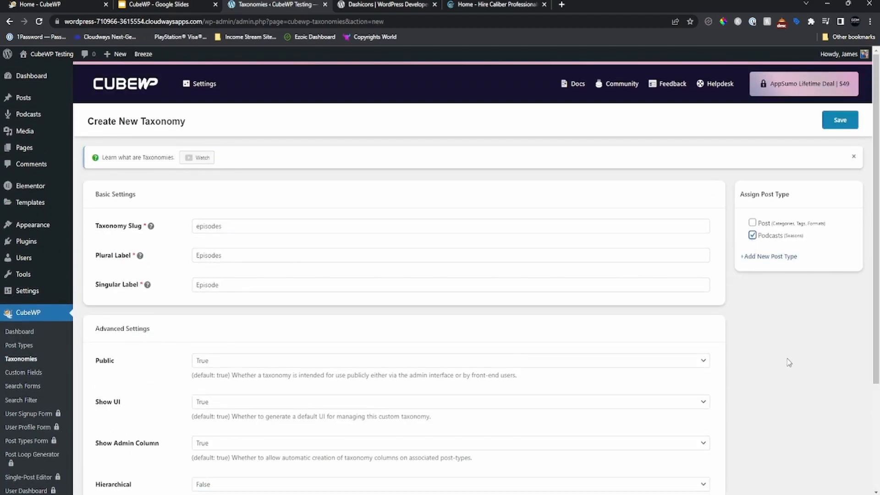
click(841, 121)
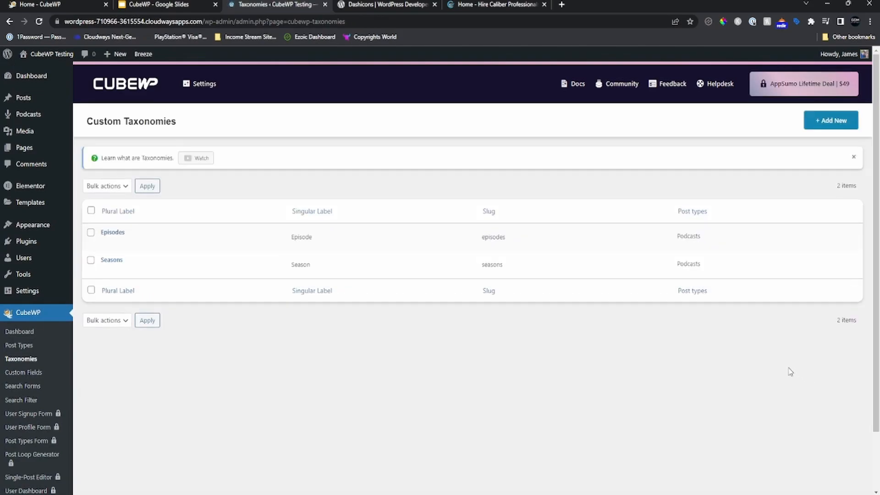
Add the terms "Season 1" and "Season 2" to the Seasons taxonomy of Podcasts.
mouse_move(20, 119)
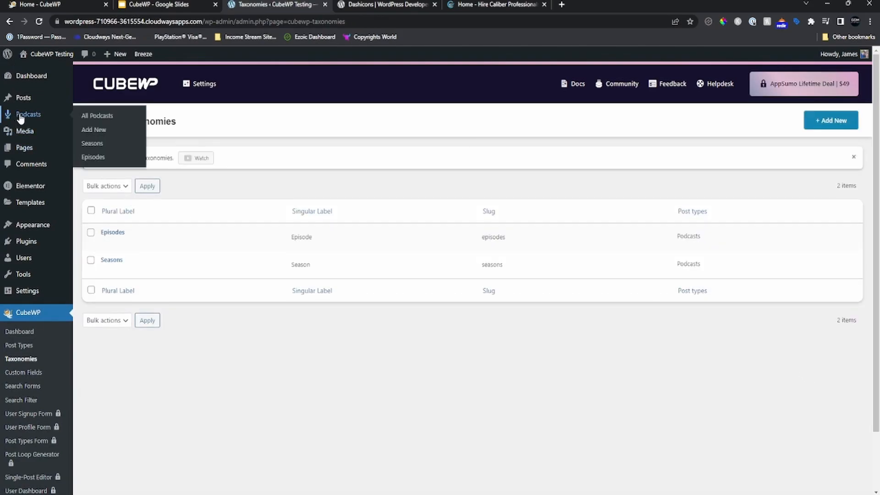
click(94, 144)
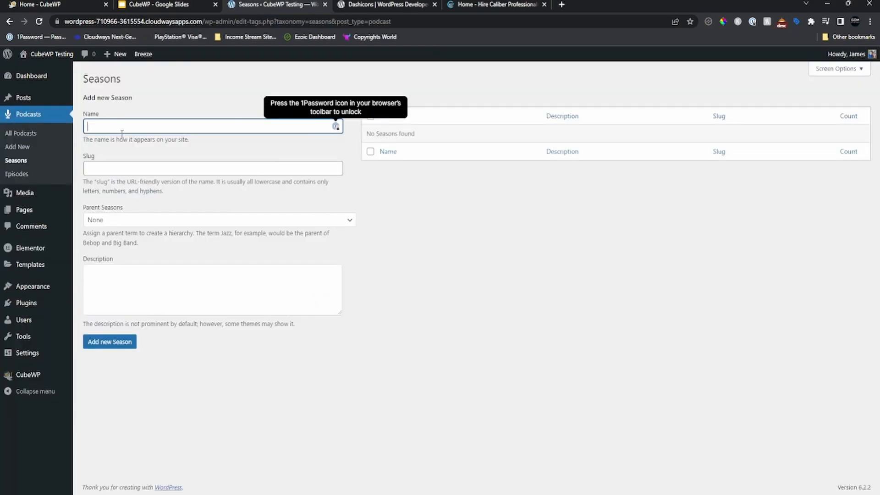
text(Season 1)
key(Return)
text(Season)
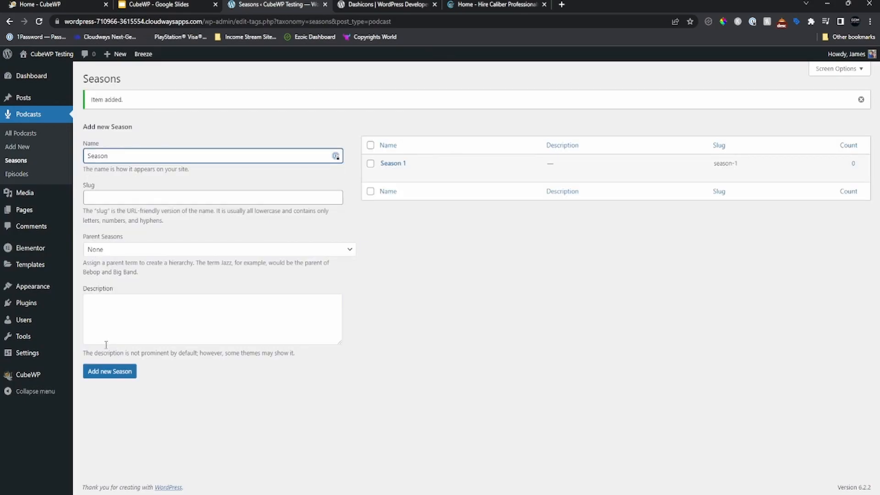
text( 2)
key(Return)
Add the terms "Episode 1" and "Episode 2" to the Episodes taxonomy of Podcasts.
click(19, 175)
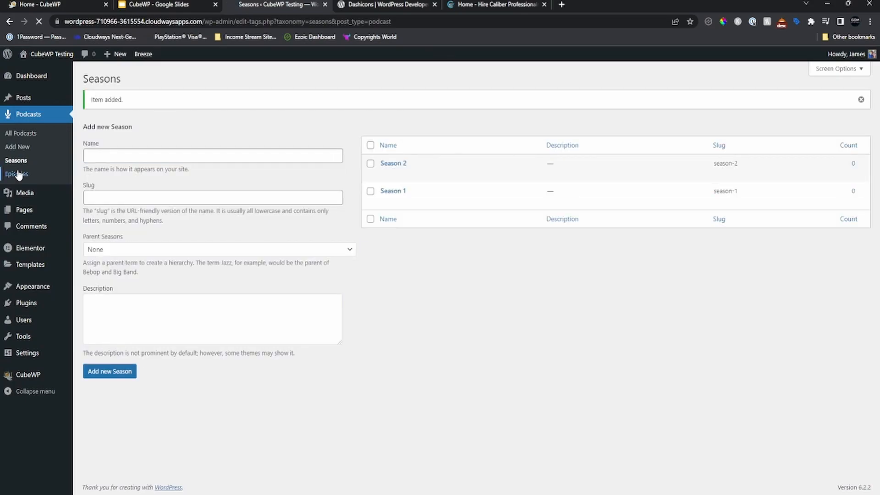
text(Episode 1)
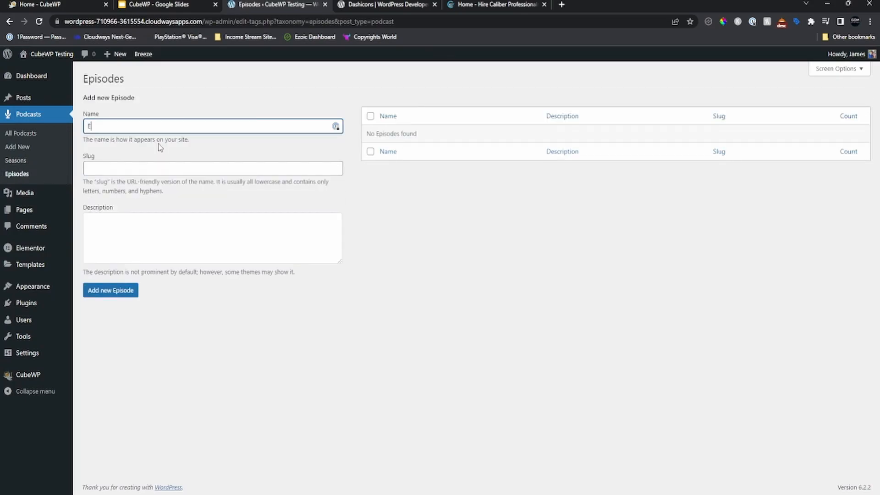
key(Return)
text(Episode 2)
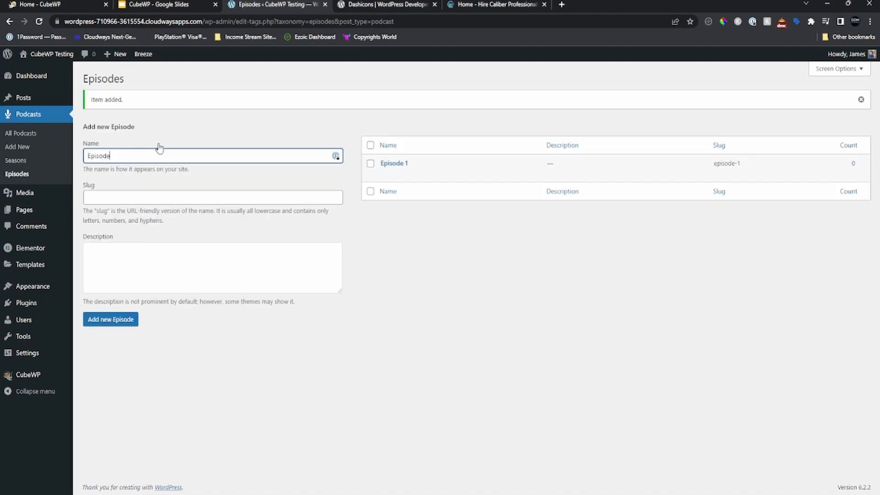
key(Return)
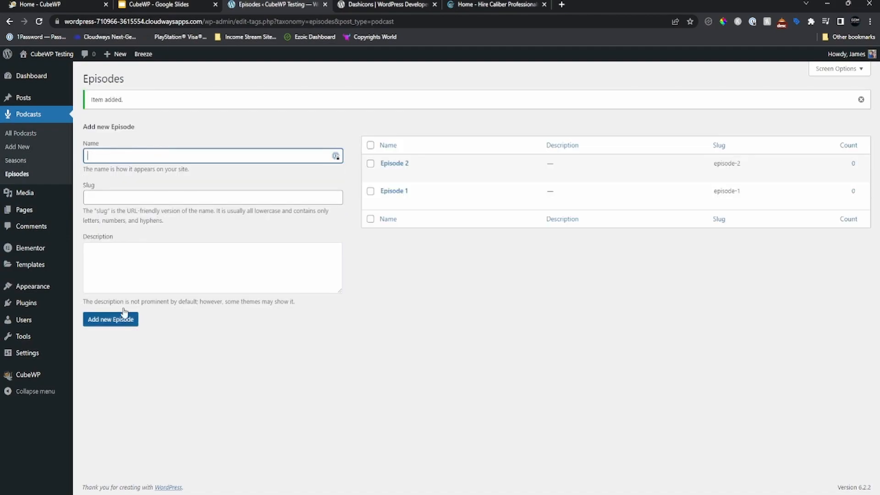
Try out the taxonomies on a new podcast by assigning Season 1 and looking up episodes with "ep", then leave the editor without saving.
click(24, 150)
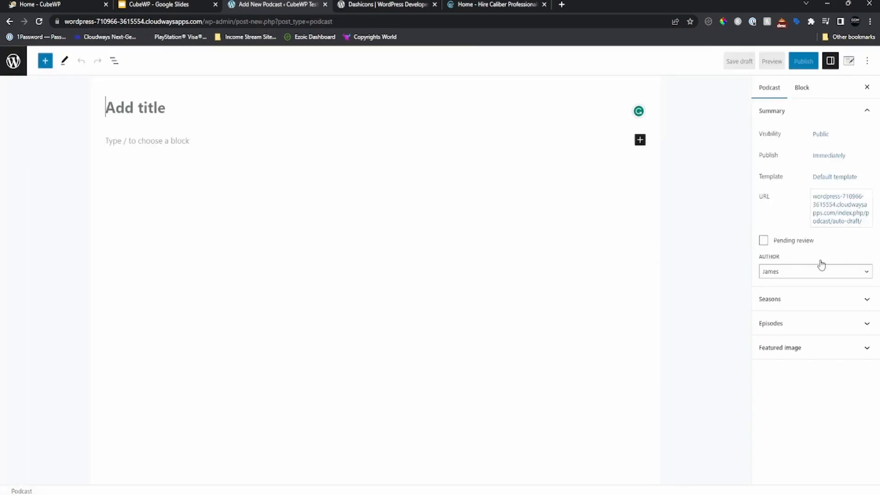
click(866, 300)
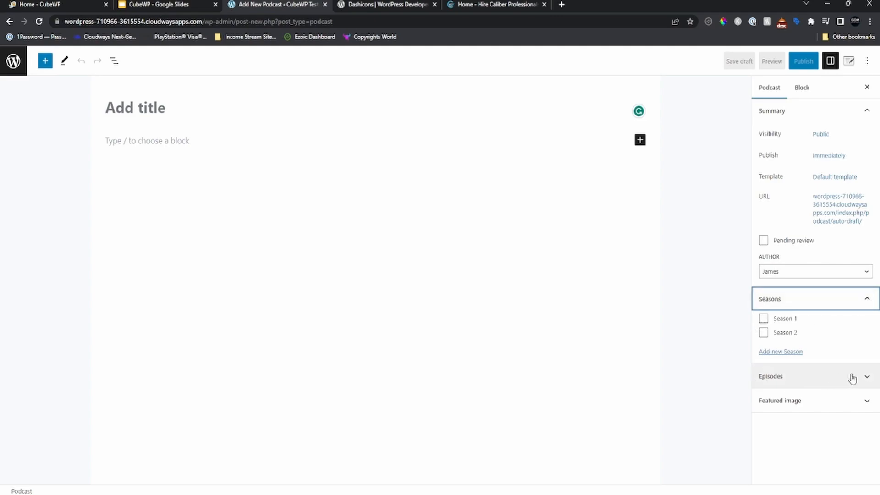
click(867, 377)
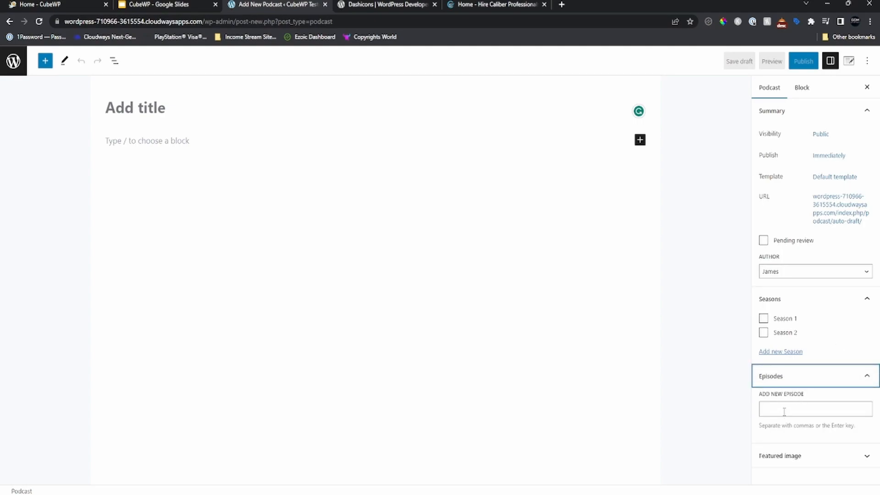
click(763, 318)
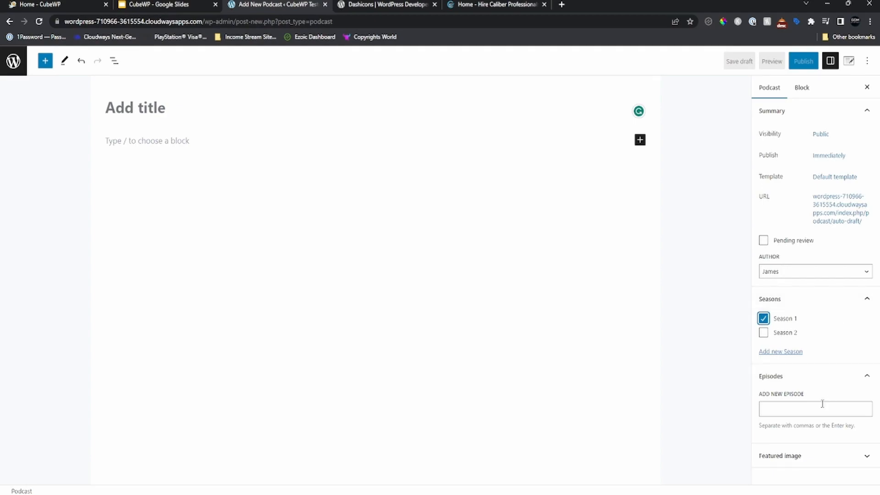
click(809, 409)
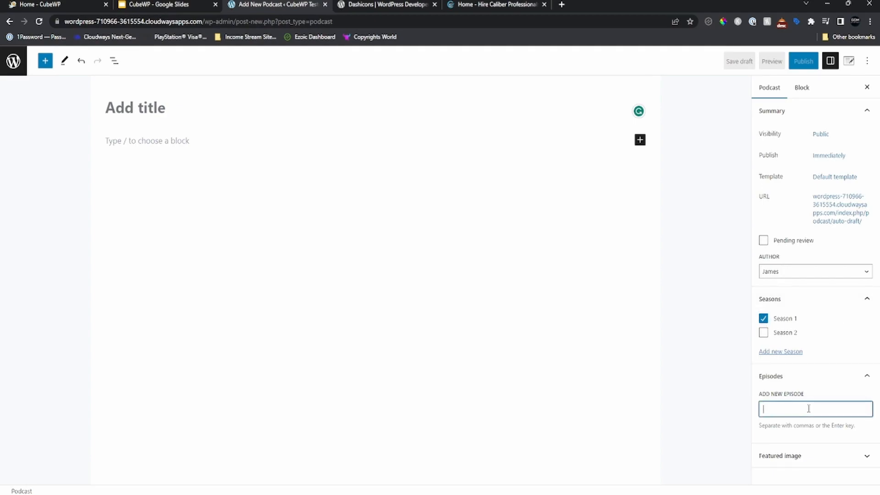
text(ep)
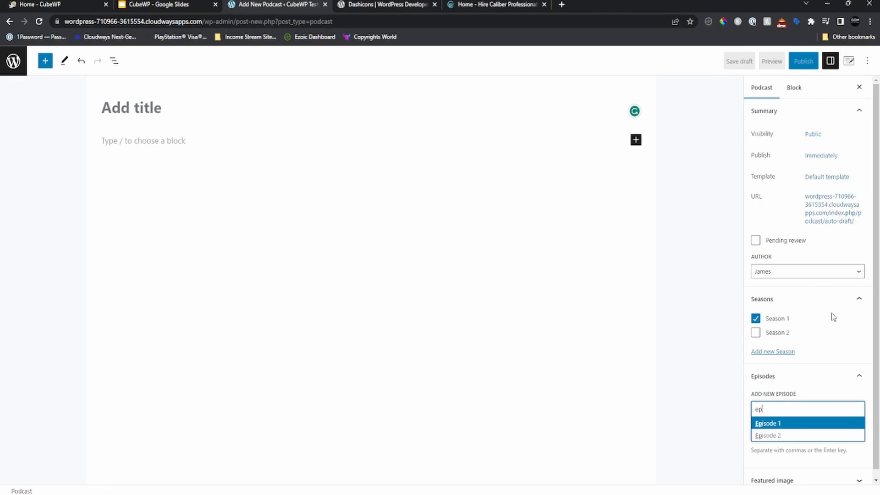
click(14, 61)
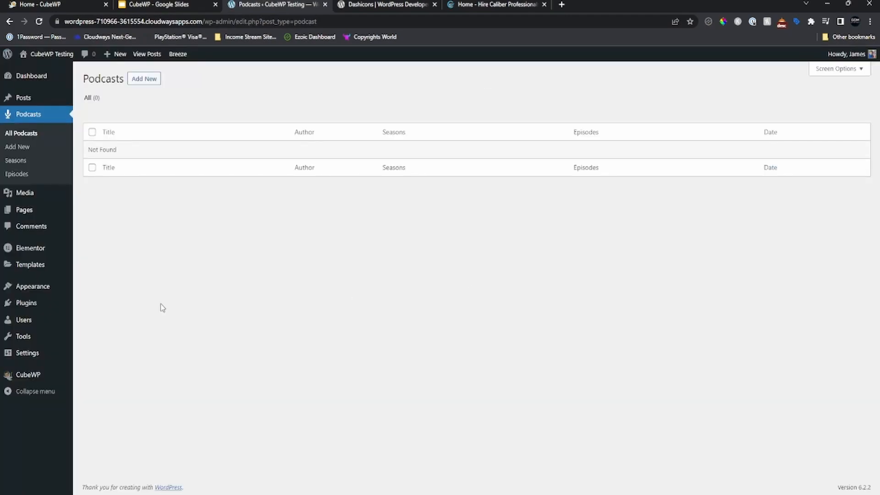
Start a CubeWP custom fields group for post types named "Podcast Info" and add a new field to it.
mouse_move(33, 374)
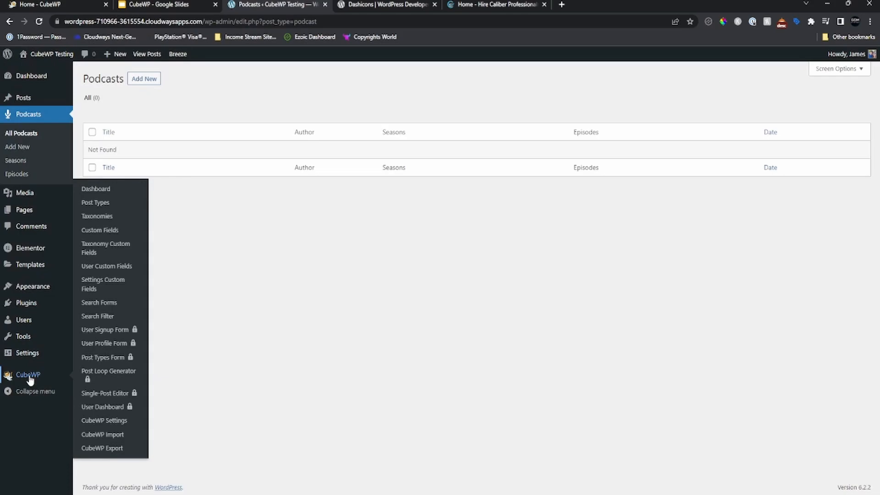
click(108, 231)
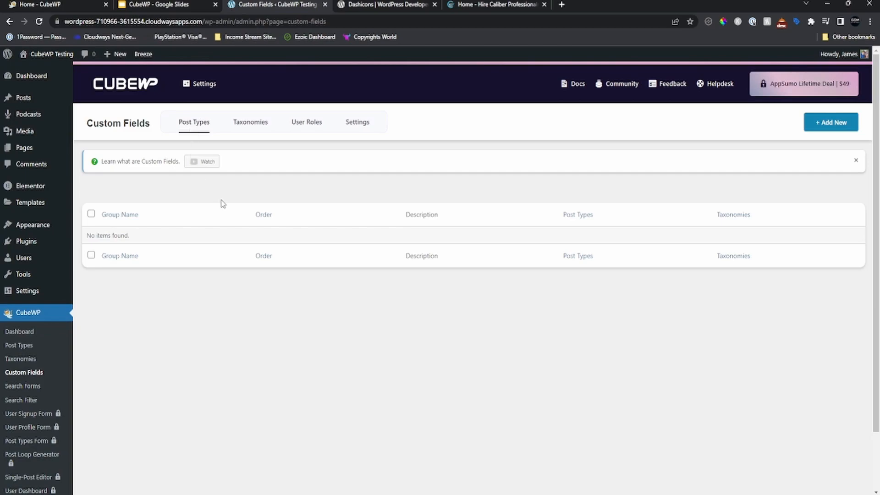
click(831, 122)
click(256, 226)
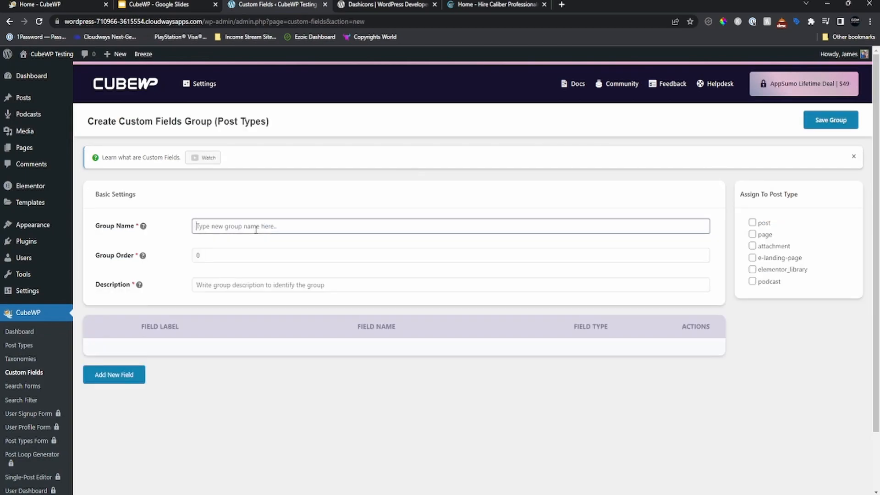
text(Podcast Info)
click(108, 380)
scroll(248, 371, down, 3)
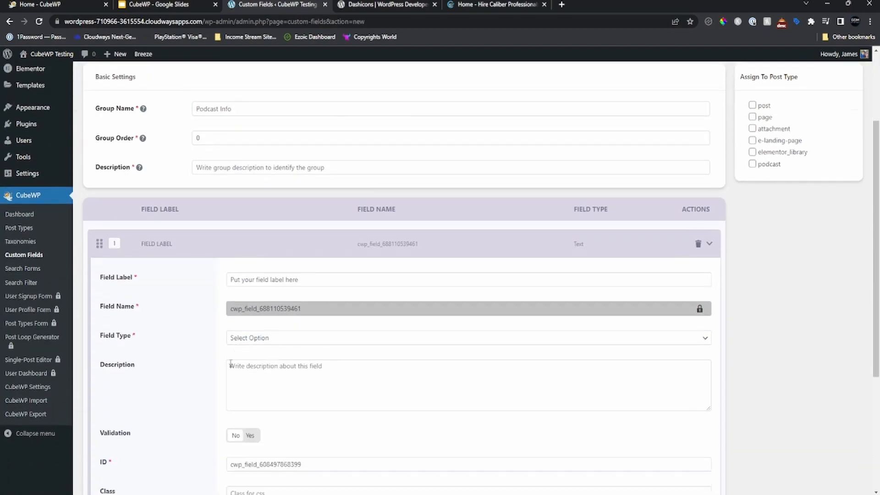
Label the new field "Episodes", unlock its field name and change it to cwp_episodes.
click(308, 251)
text(Episode 1)
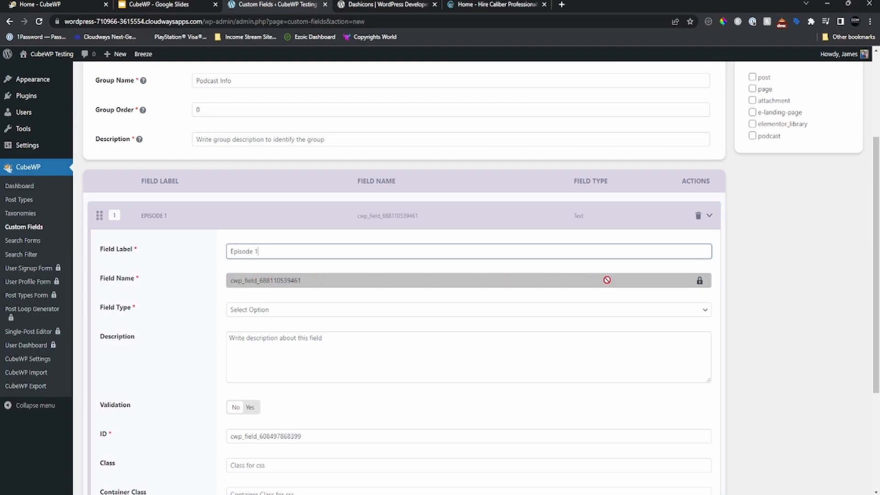
click(700, 281)
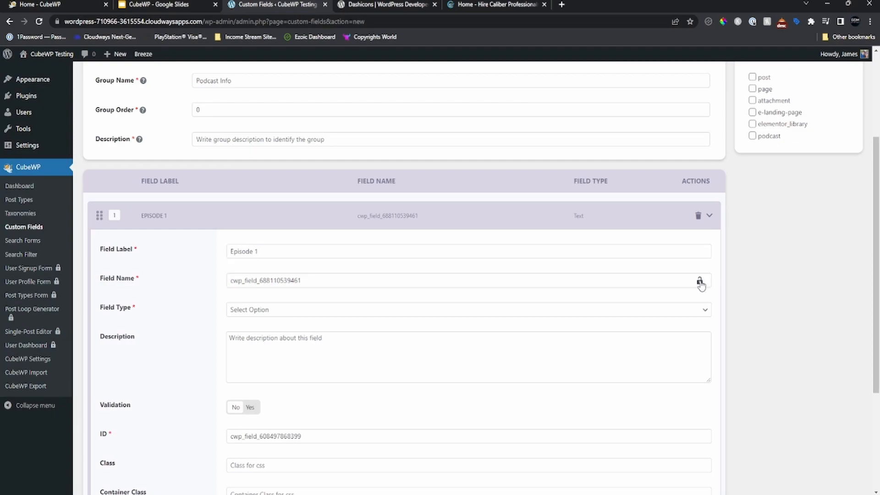
drag(245, 281, 330, 283)
click(330, 283)
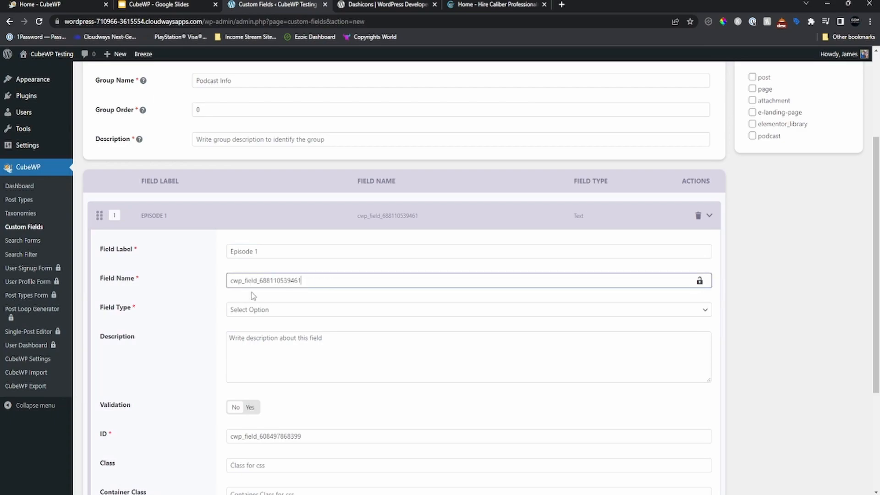
drag(245, 281, 308, 281)
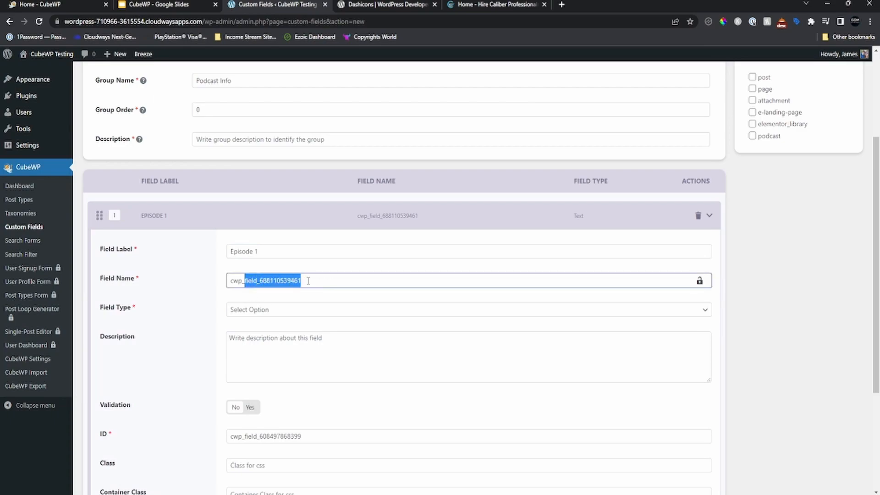
text(episodes)
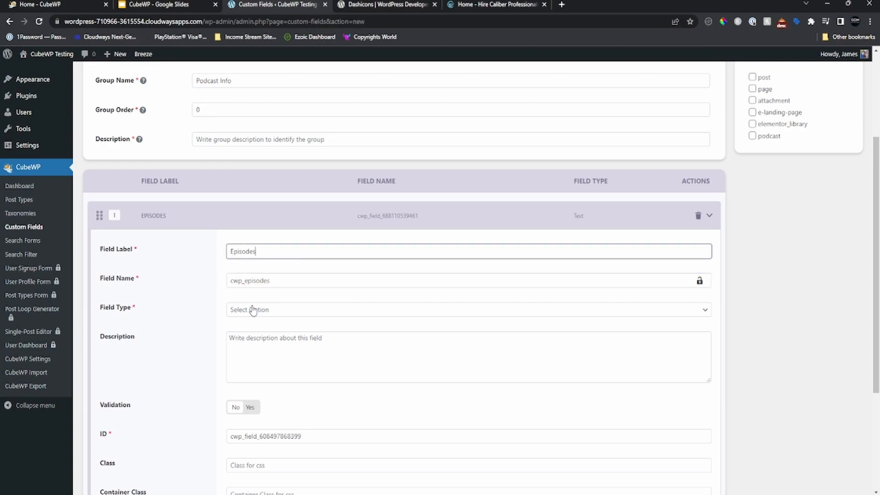
Set the Episodes field's type to Text and review the remaining field options.
click(252, 310)
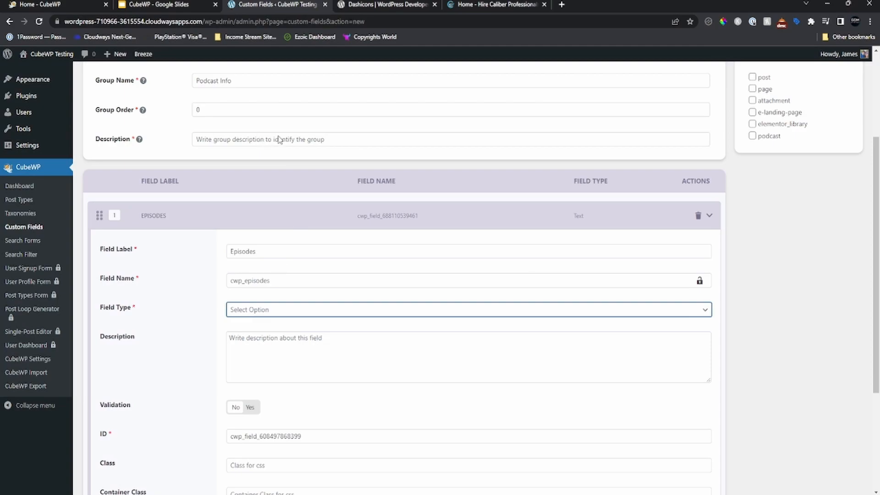
click(254, 135)
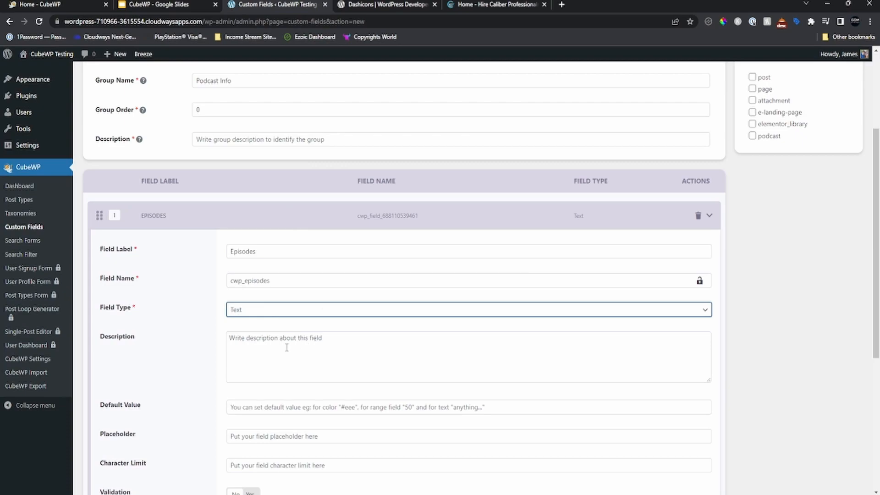
scroll(323, 334, down, 3)
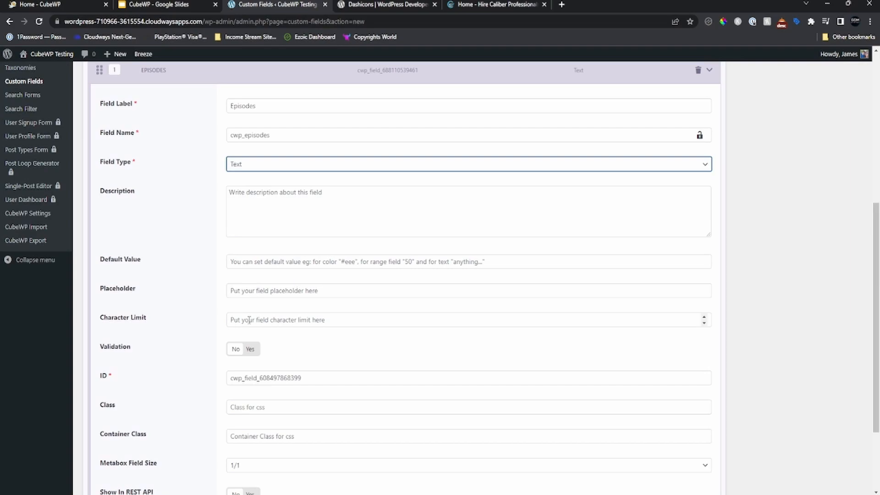
Change the Episodes field's ID to cwp_episodes and set its metabox field size to 1/2.
scroll(285, 316, down, 2)
drag(308, 281, 244, 282)
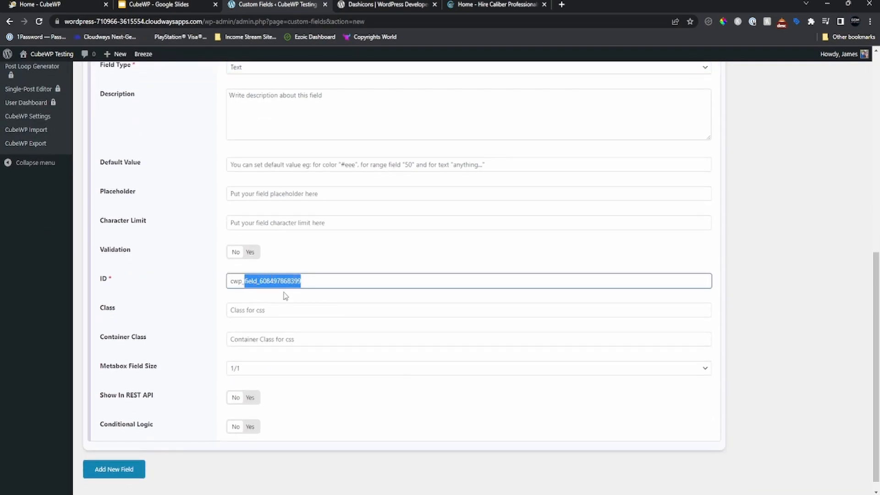
text(epis)
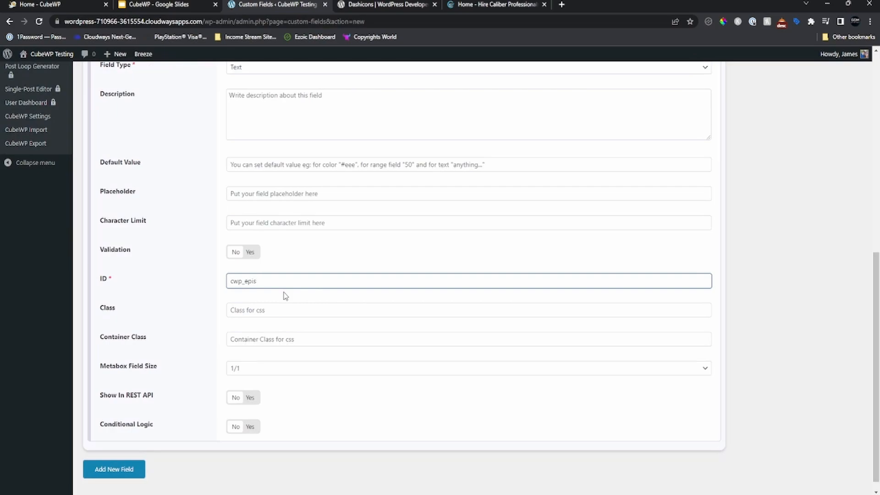
text(odes)
scroll(344, 323, down, 1)
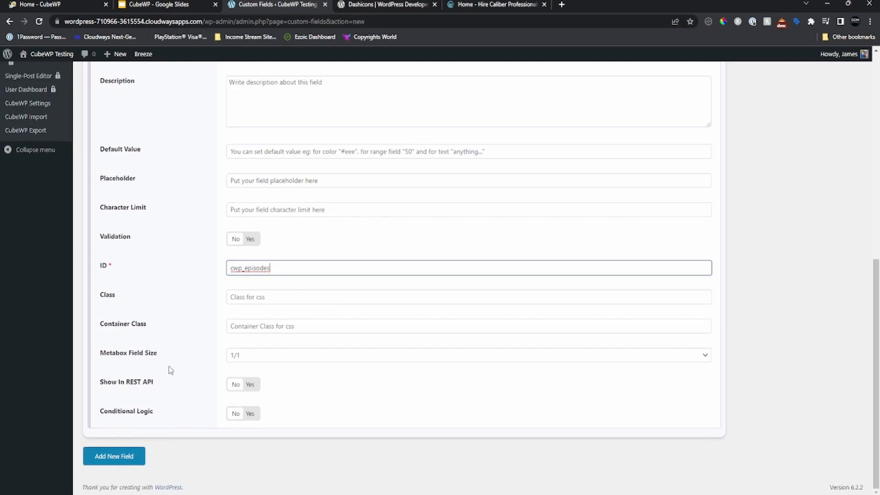
click(263, 358)
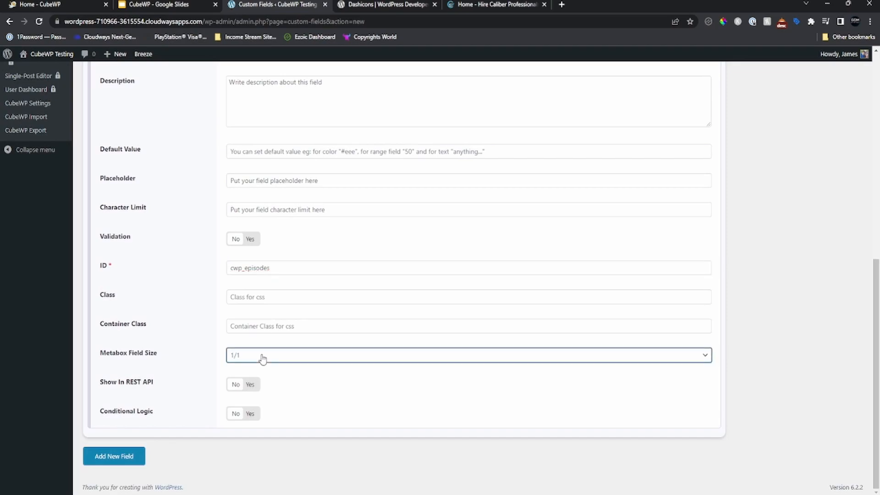
click(249, 389)
Add a second field labelled "Platforms", unlock its field name and change it to cwp_platforms.
click(112, 459)
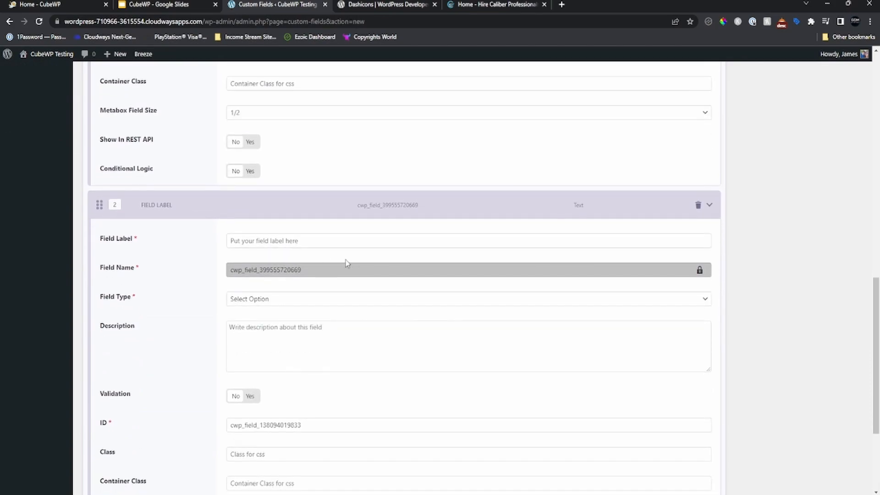
click(281, 241)
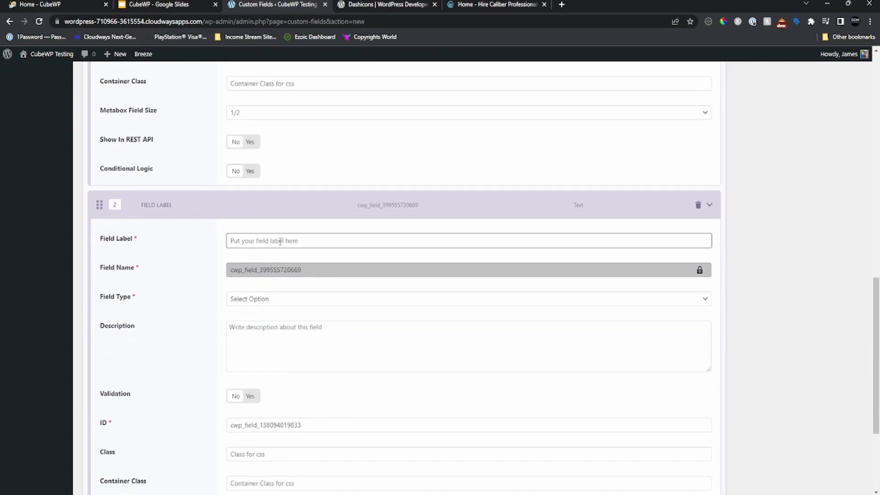
text(Platforms)
click(700, 272)
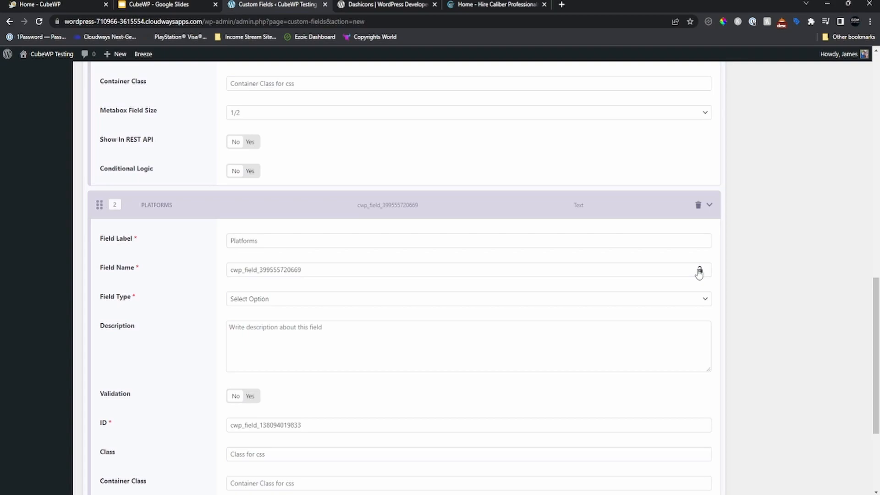
drag(245, 270, 309, 270)
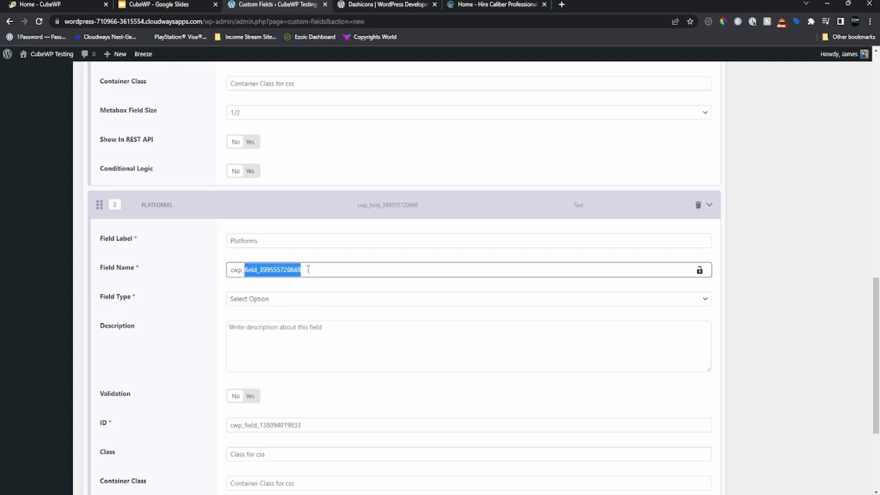
text(platforms)
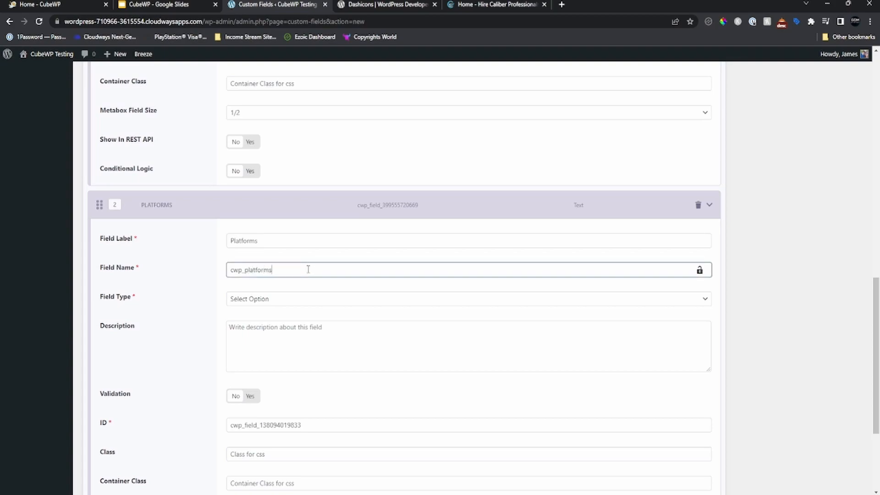
Set the Platforms field's type to Checkbox and give it a first option labelled "Spotify" with the value spotify.
click(314, 302)
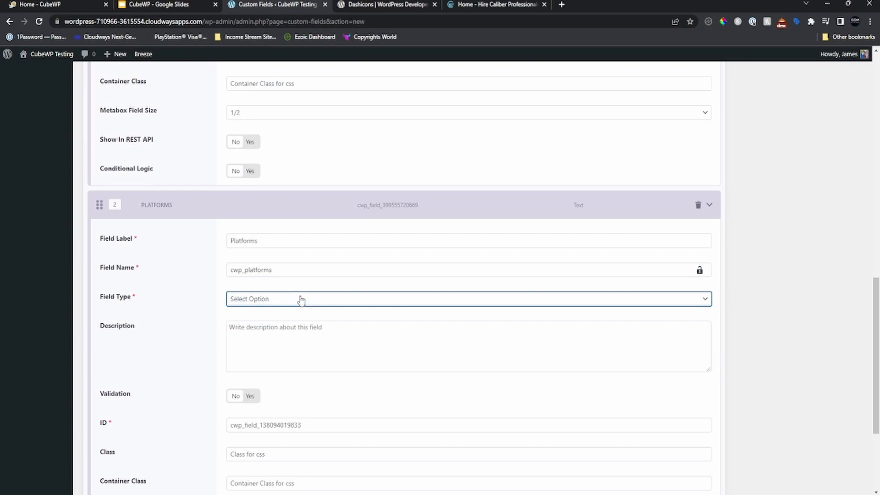
click(259, 285)
scroll(361, 283, down, 3)
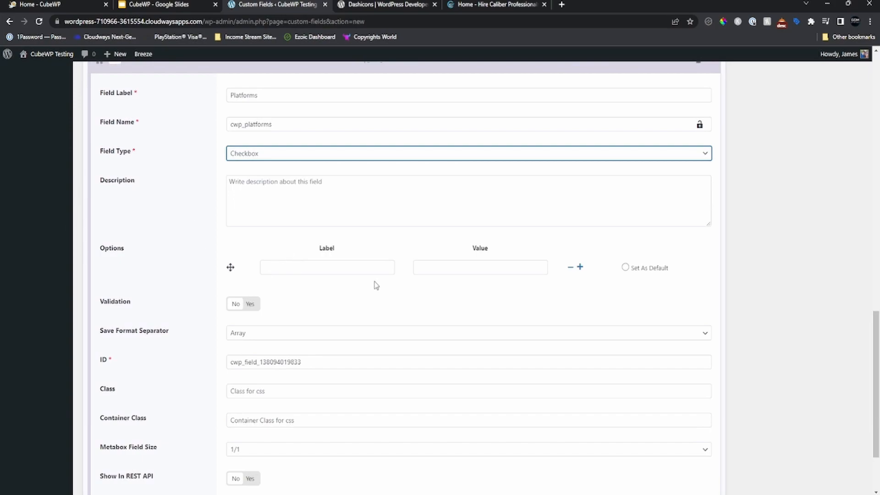
click(339, 270)
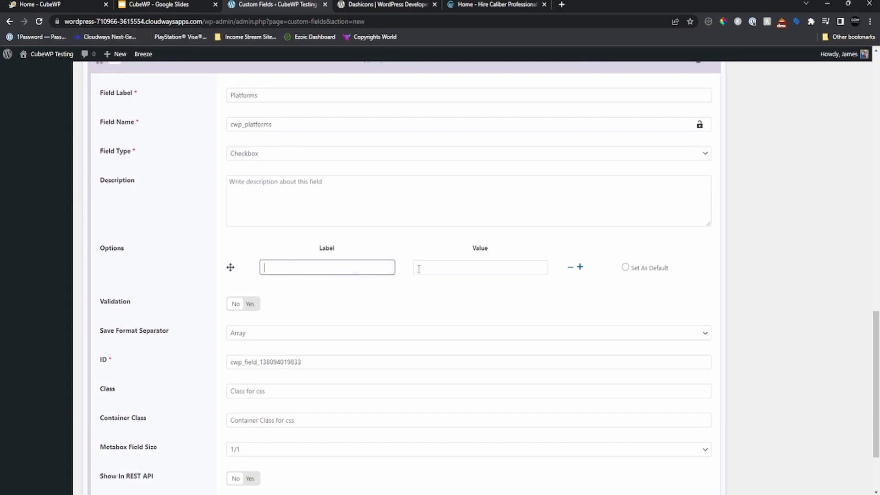
text(Spotify)
click(418, 270)
text(spotify)
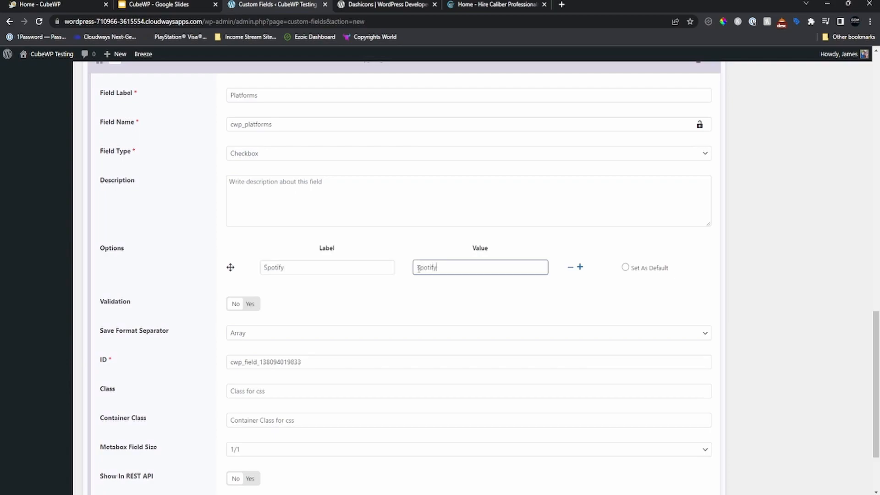
Add a second Platforms option labelled "Apple Music" with the value apple_music.
click(580, 267)
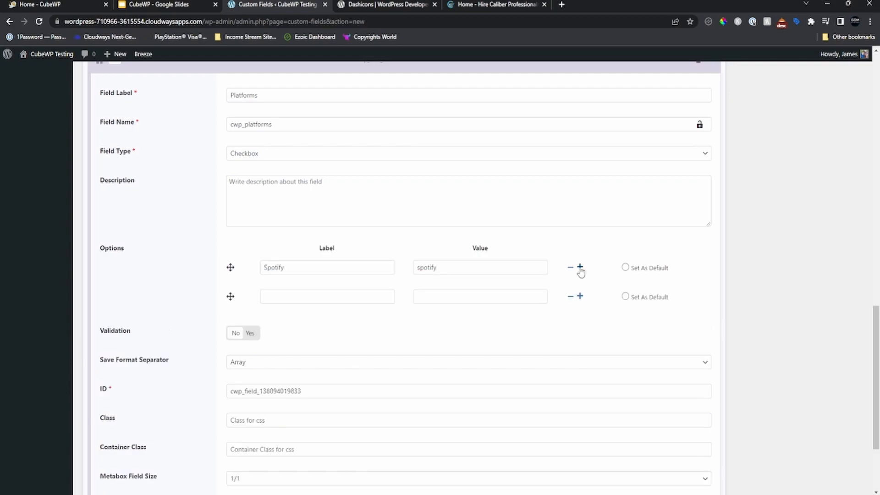
click(266, 294)
text(Apple Music)
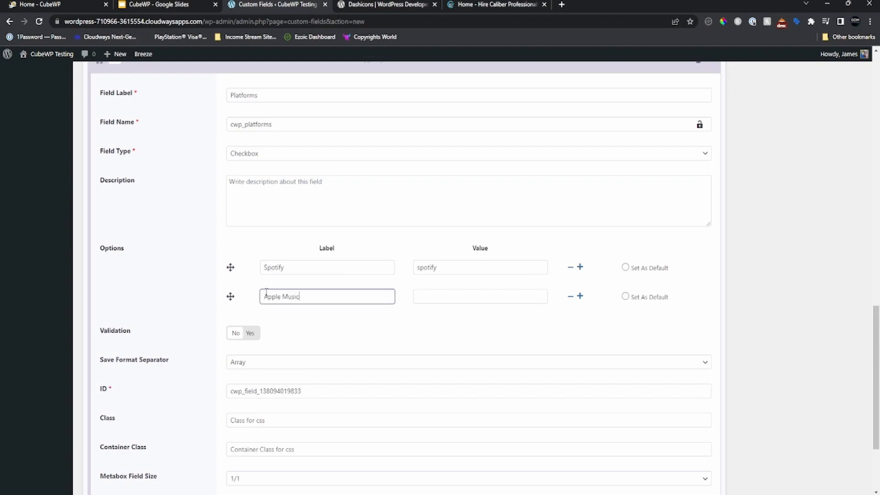
key(Tab)
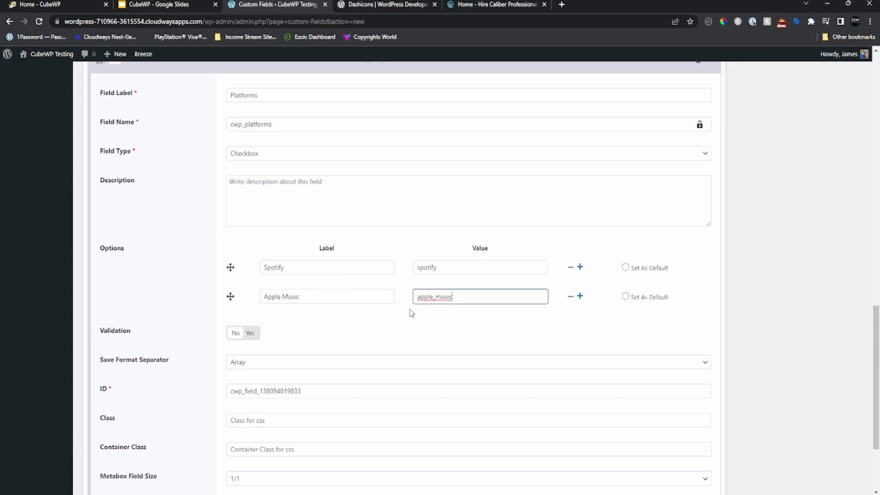
Change the Platforms field's ID to cwp_platforms and set its metabox field size to 1/2.
scroll(375, 325, down, 3)
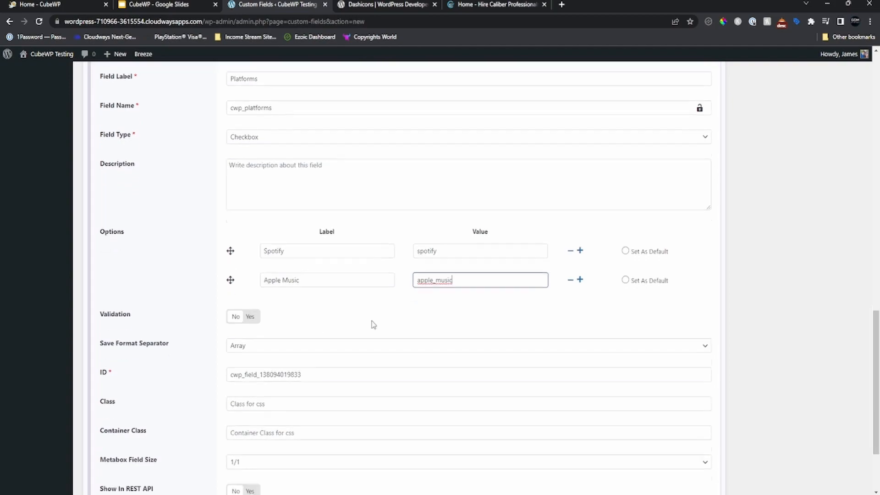
drag(246, 267, 311, 268)
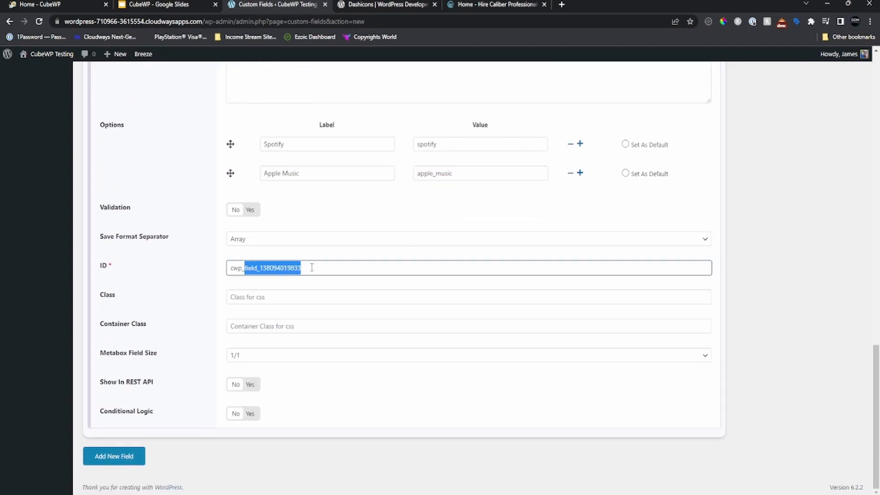
scroll(312, 268, up, 4)
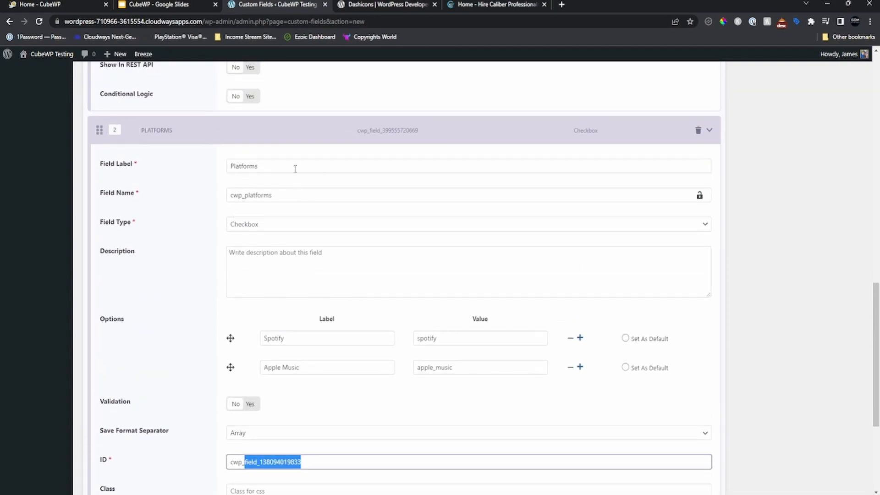
scroll(300, 229, down, 3)
text(platforms)
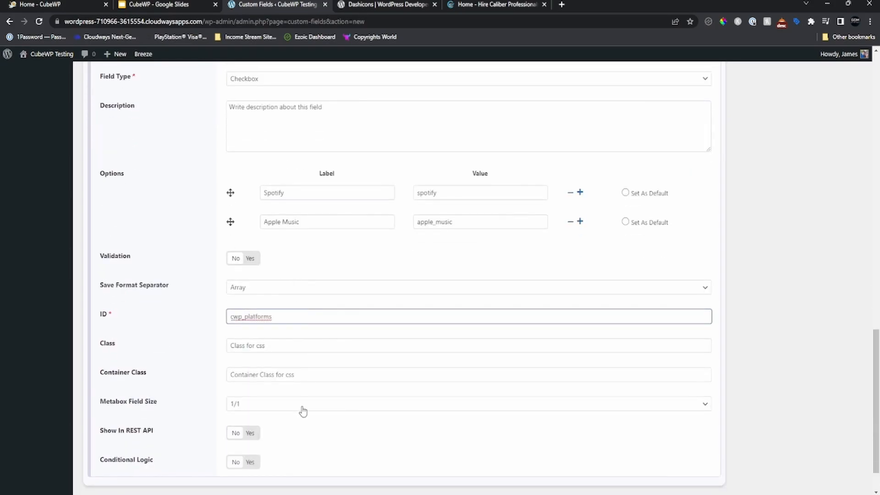
click(303, 409)
click(281, 427)
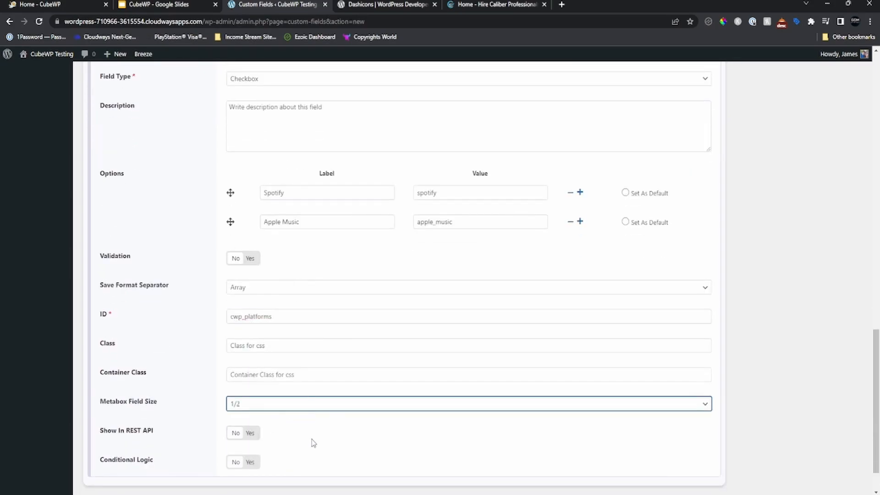
scroll(447, 419, down, 2)
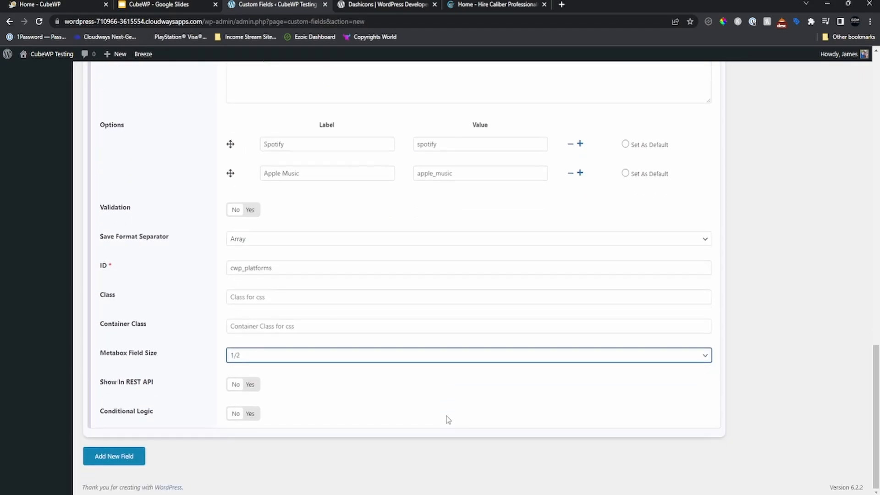
Assign the Podcast Info group to the podcast post type and review the optional season and episode conditions.
scroll(448, 418, up, 20)
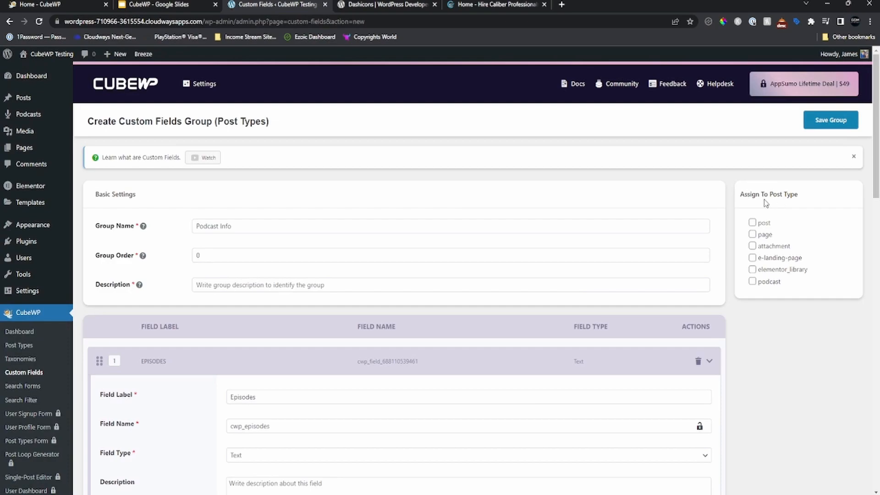
click(752, 282)
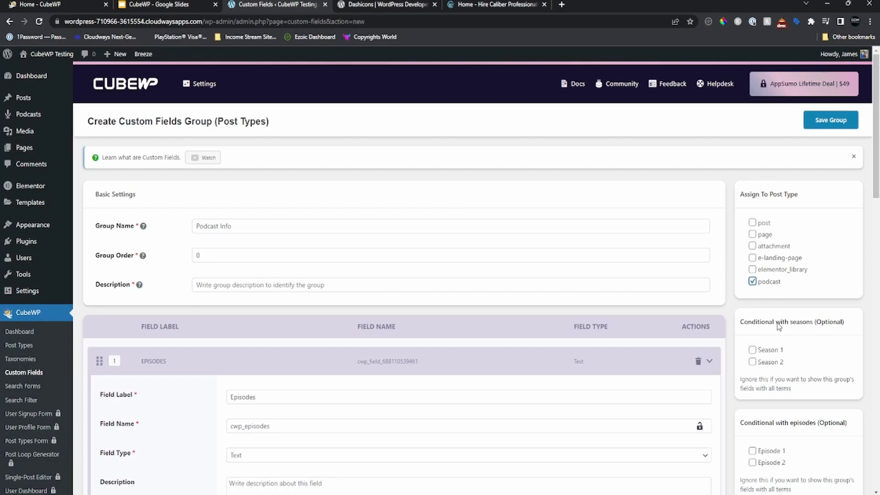
scroll(784, 291, down, 2)
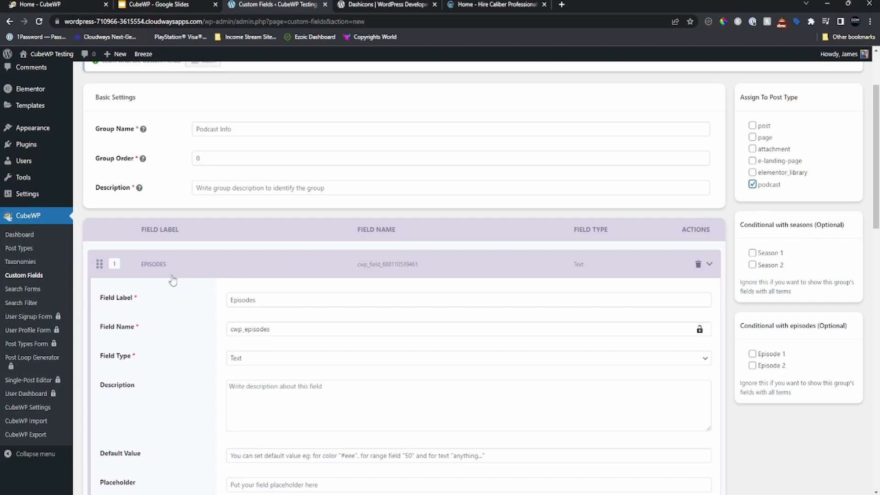
scroll(172, 280, down, 2)
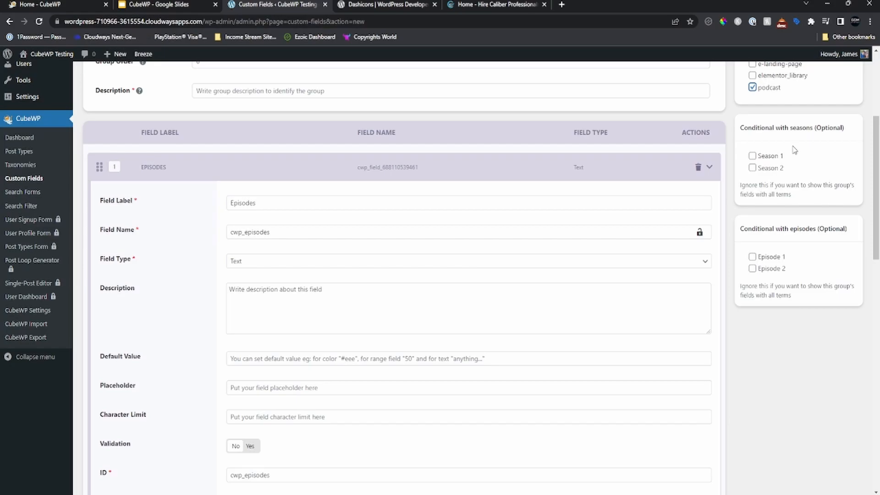
scroll(795, 150, up, 3)
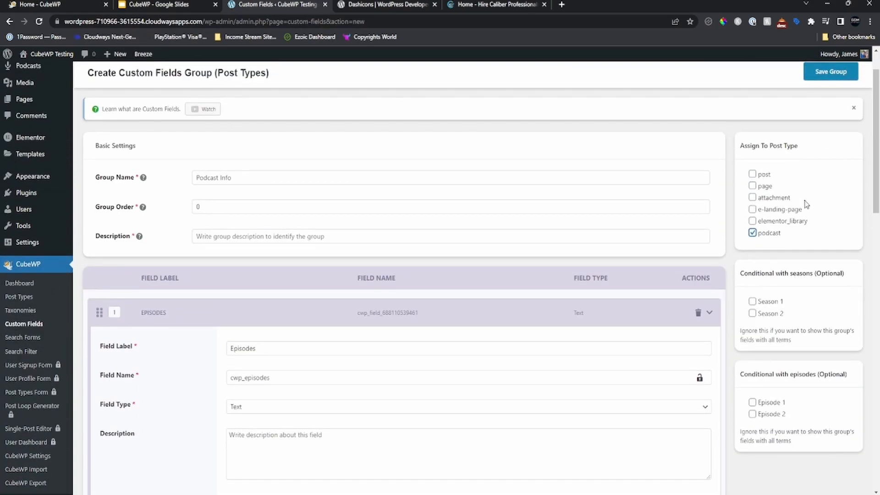
scroll(795, 138, up, 2)
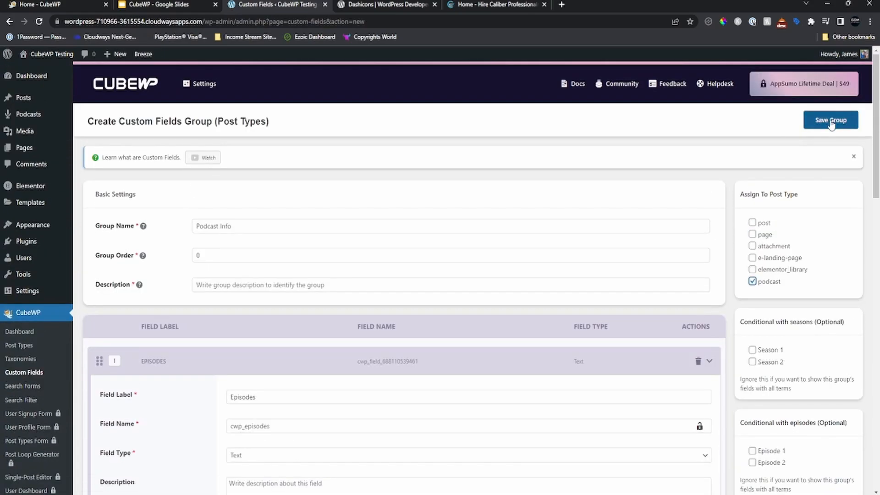
Describe the custom fields group as "Podcast info" and save the group.
click(831, 121)
click(316, 283)
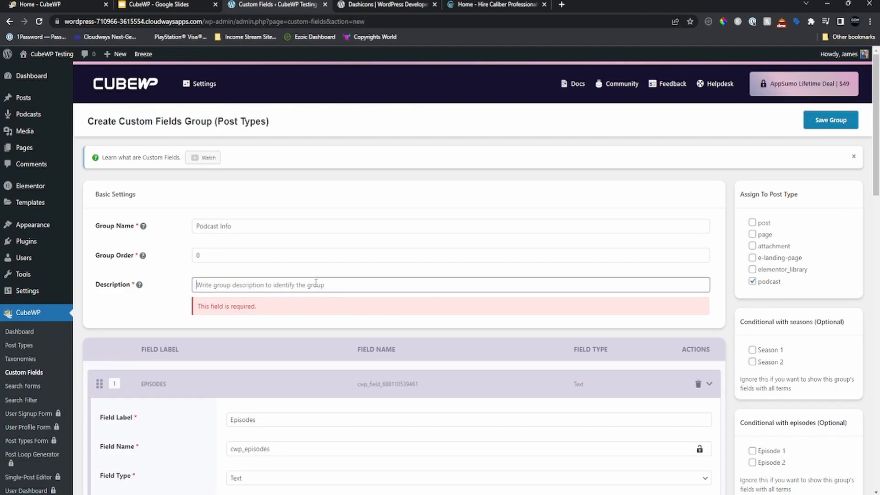
text(Podcast info)
click(830, 120)
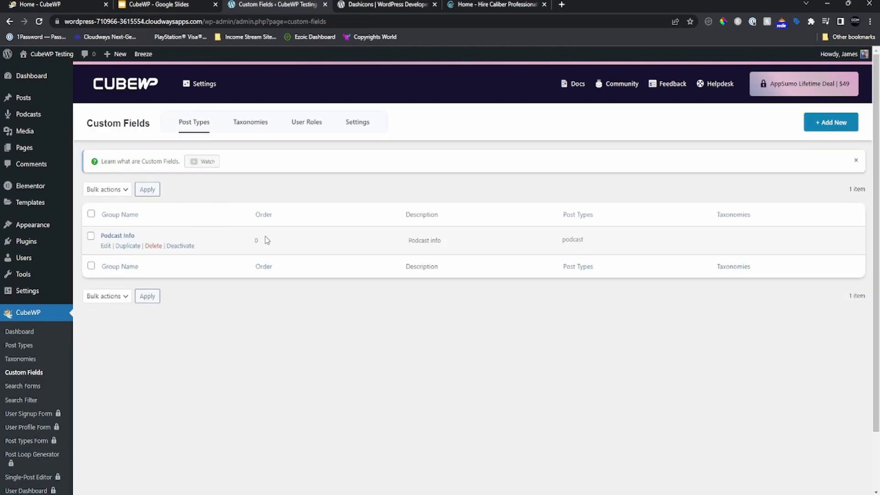
Start a new podcast and fill its custom fields with the episode code CWP-EP1 and the Spotify platform.
mouse_move(21, 115)
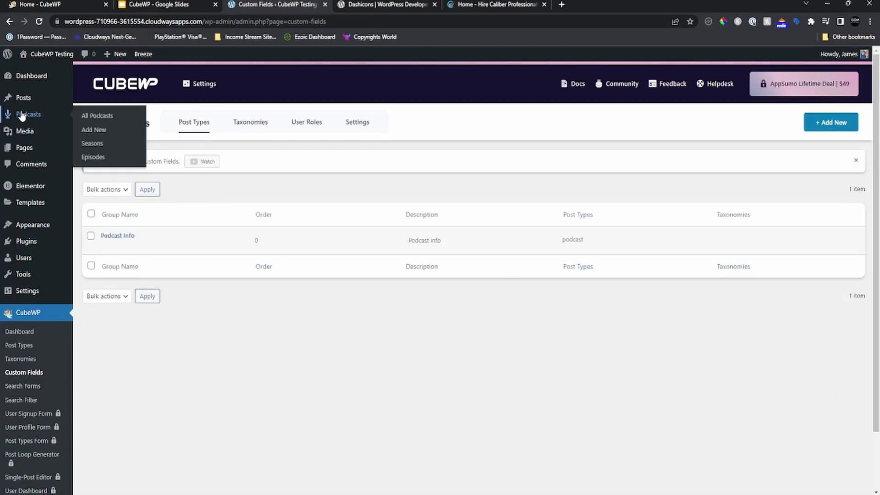
click(95, 132)
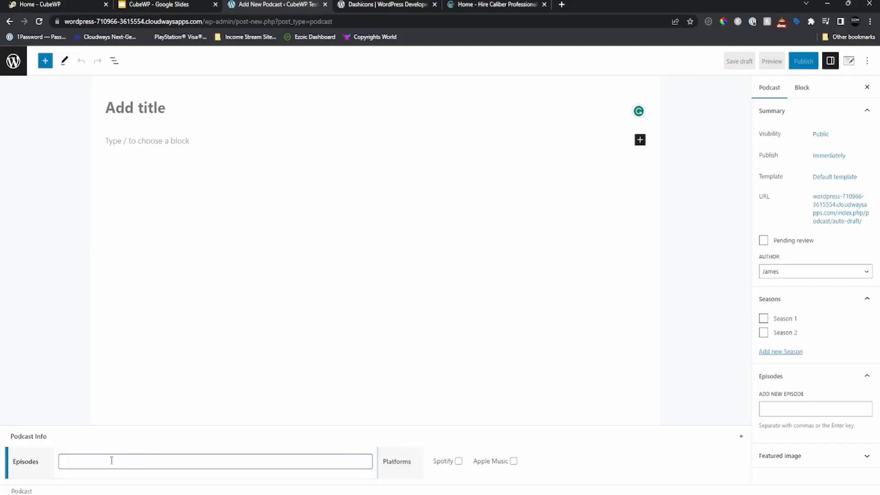
text(CWP-EP1)
click(459, 461)
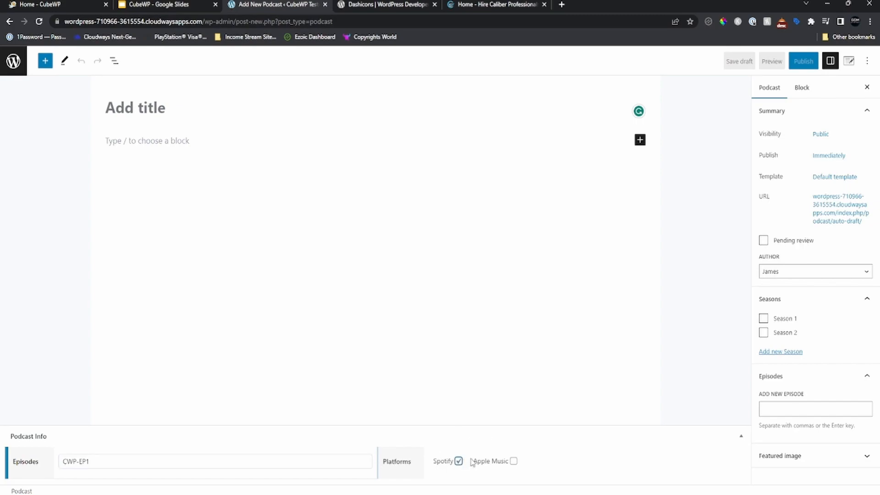
Title the podcast "A talk about CubeWP" and fill its body with Lorem ipsum placeholder paragraphs.
click(136, 109)
text(A talk aobut CubeW)
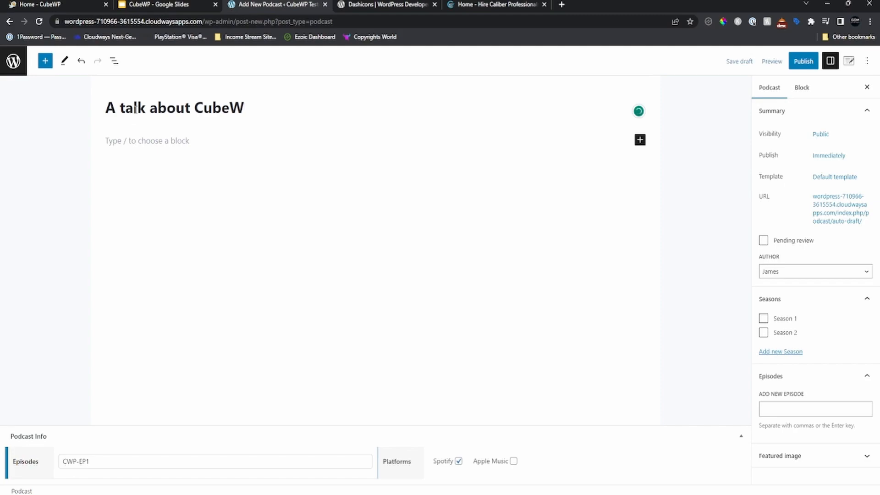
text(P)
key(Return)
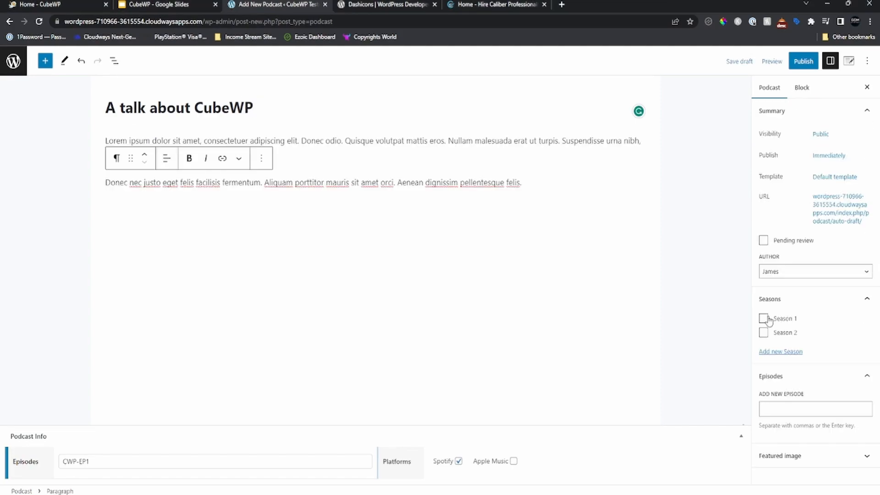
Assign Season 1 and Episode 1 to the podcast and publish it.
click(765, 317)
click(791, 409)
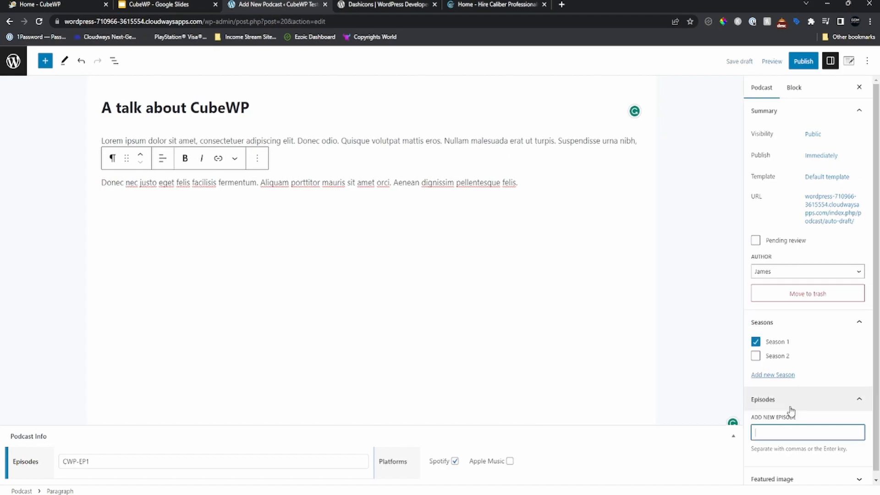
text(Episode 1)
key(Return)
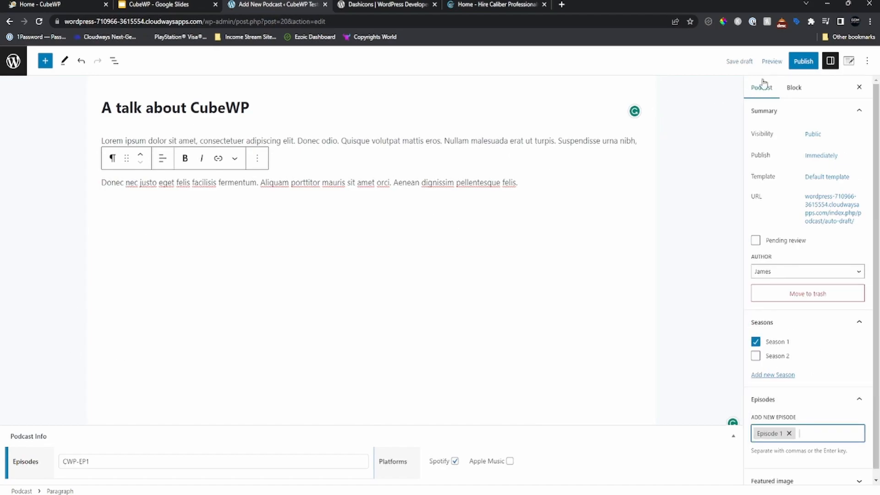
click(802, 61)
click(783, 61)
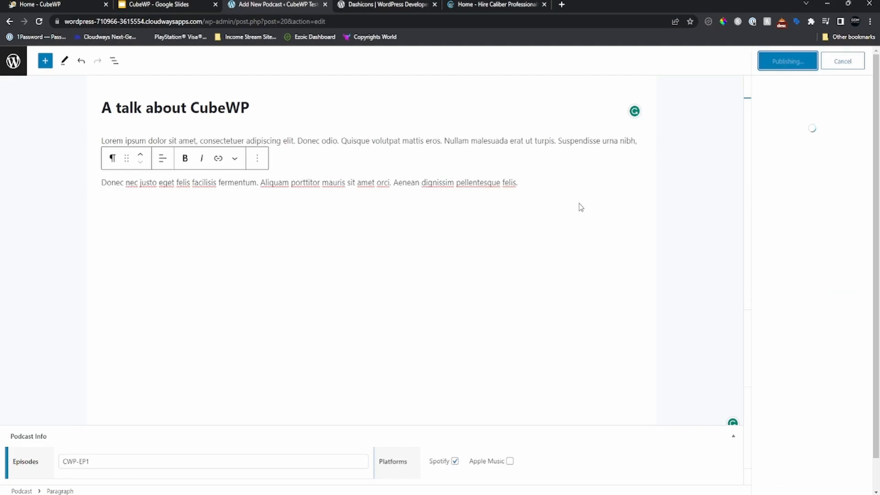